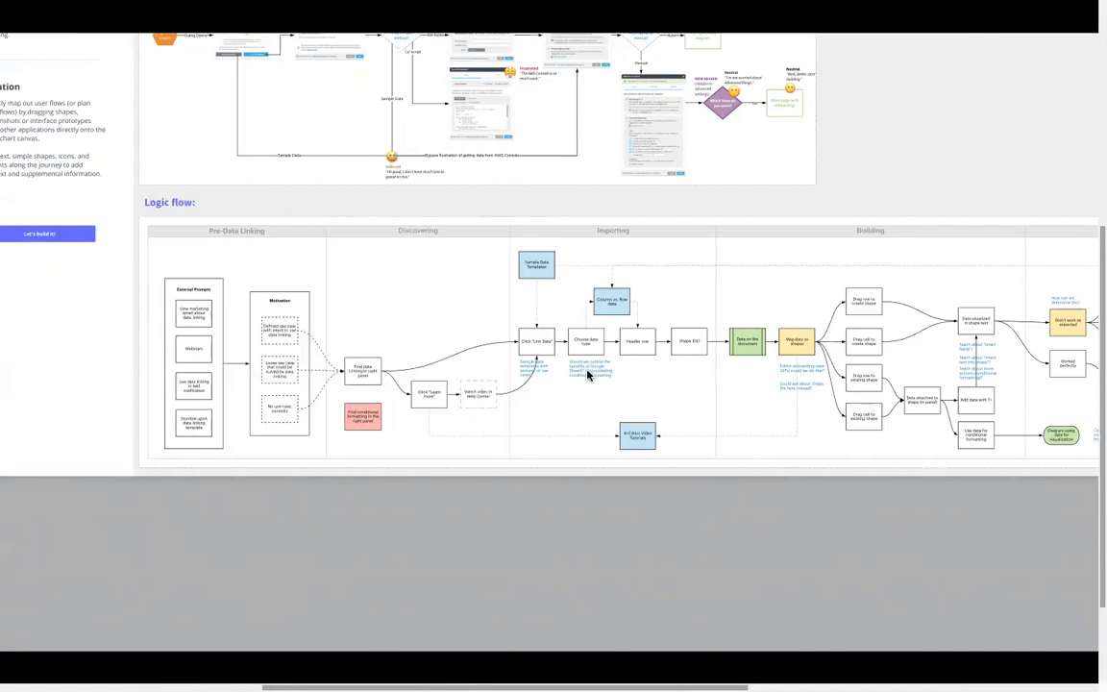
# Step: Pan across the user journey map and swimlane logic flow, then advance via 'Let's build it'
pyautogui.scroll(1, 406, 360)
pyautogui.hscroll(-1, 405, 360)
pyautogui.scroll(-5, 405, 360)
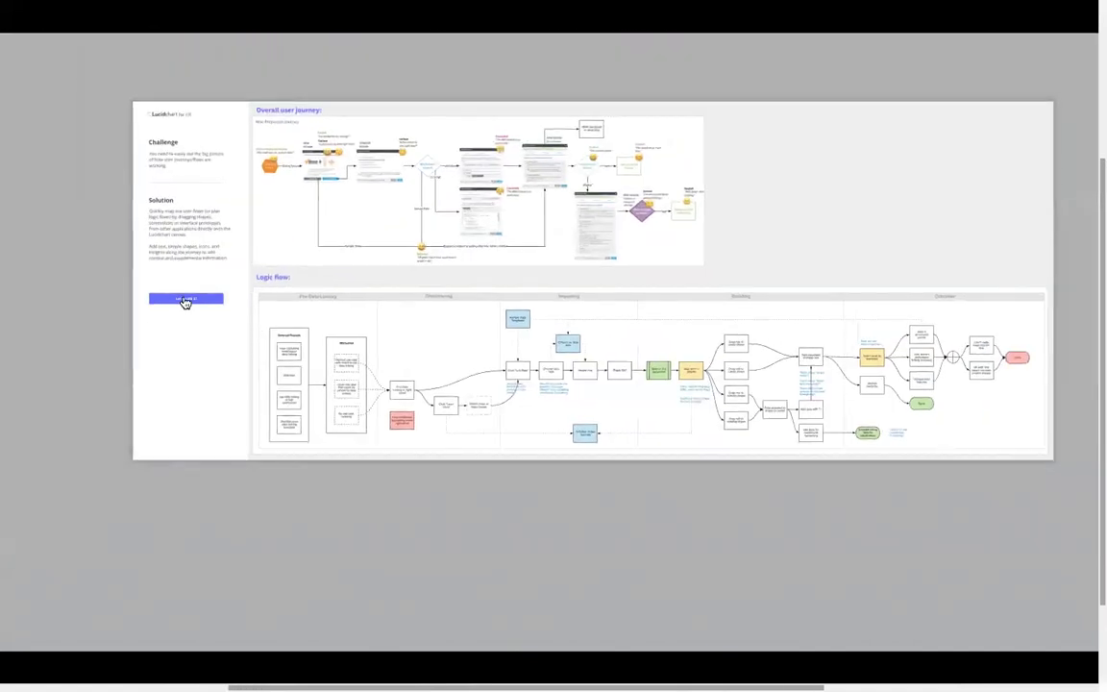
pyautogui.click(185, 301)
# Step: Exit the full-screen presentation and scroll up to the '1: Demo' page header
pyautogui.press('Escape')
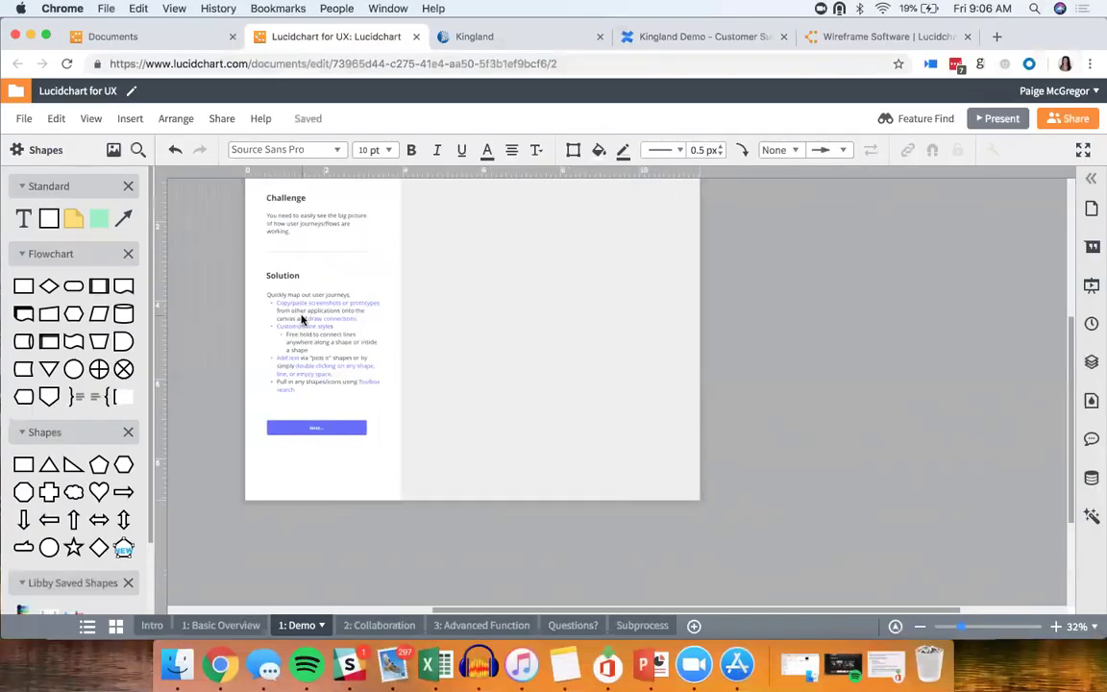
pyautogui.scroll(3, 300, 320)
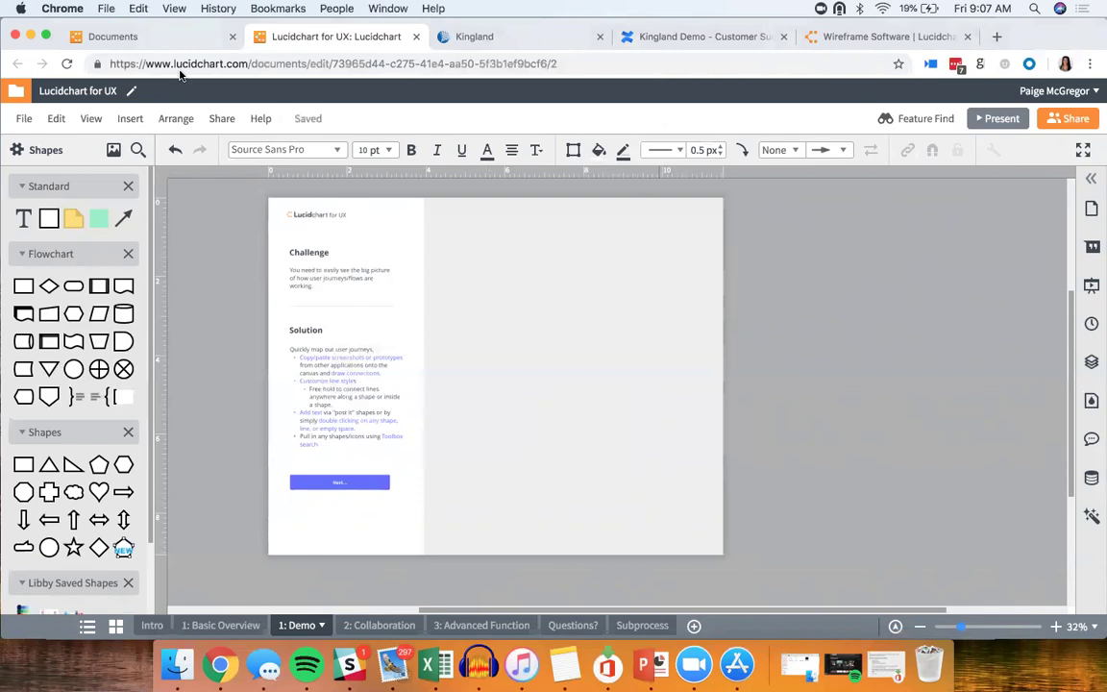
# Step: Screenshot the Kingland homepage's three service cards in Chrome, then go back to Lucidchart for UX
pyautogui.click(690, 39)
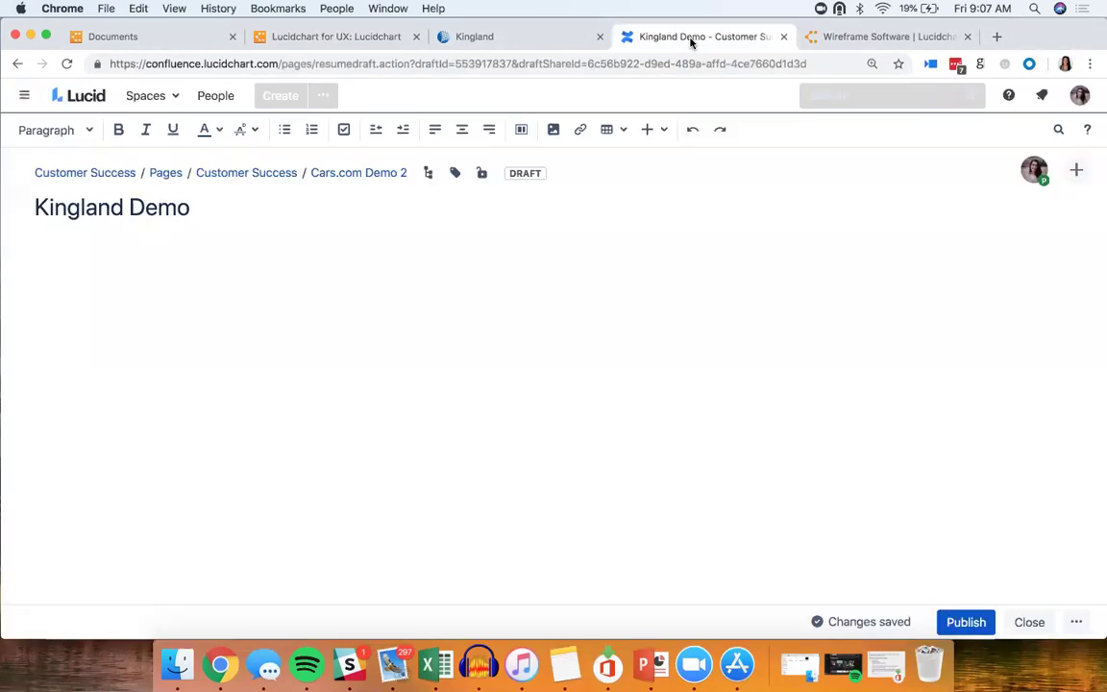
pyautogui.click(551, 42)
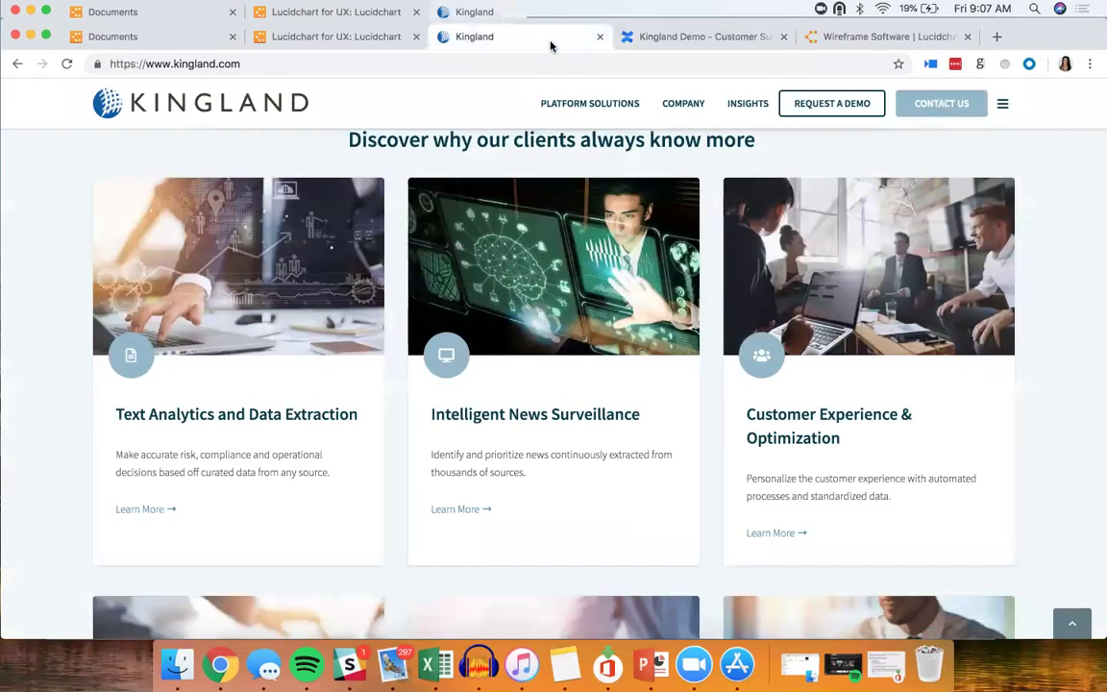
pyautogui.press('super+shift+4')
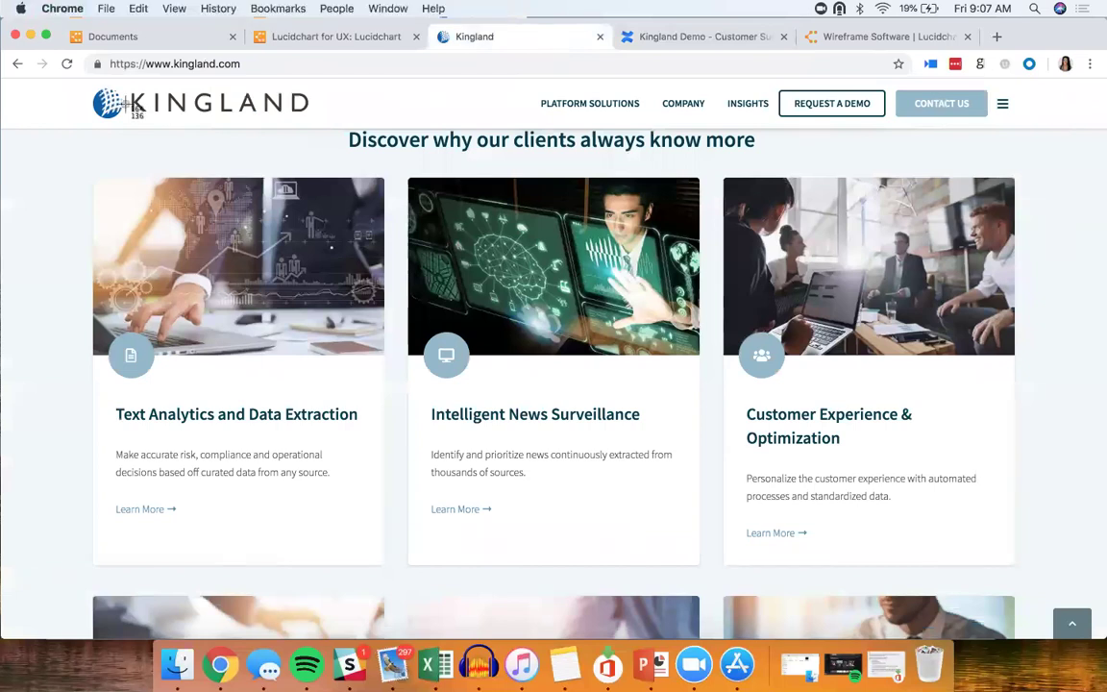
pyautogui.moveTo(76, 130); pyautogui.dragTo(1074, 588)
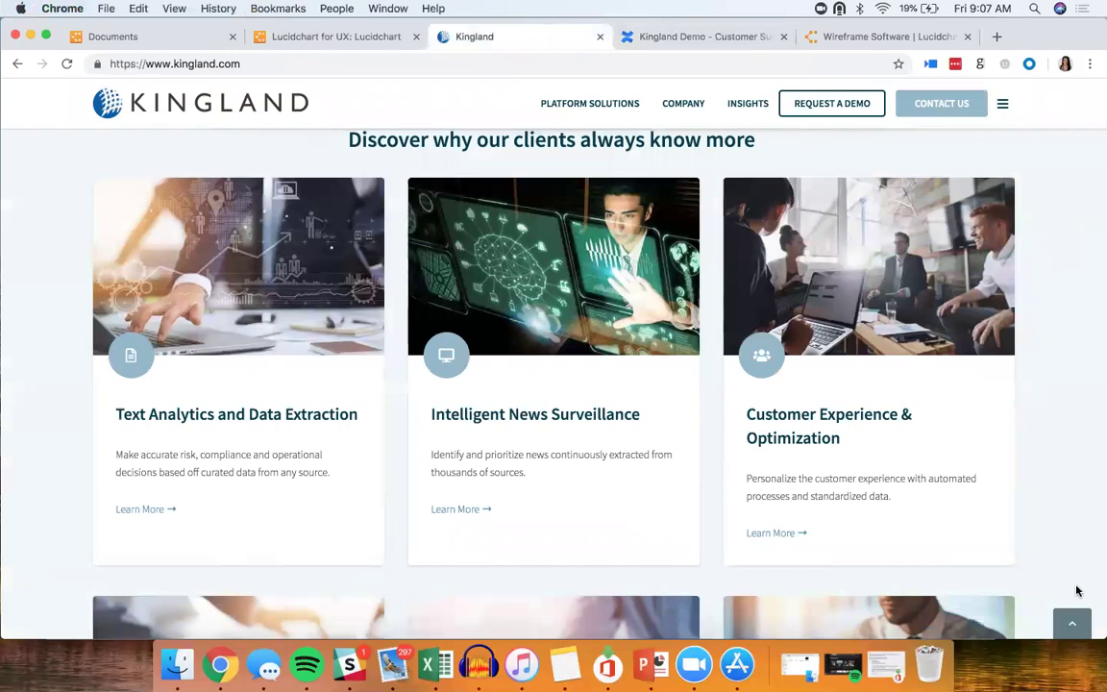
pyautogui.click(328, 35)
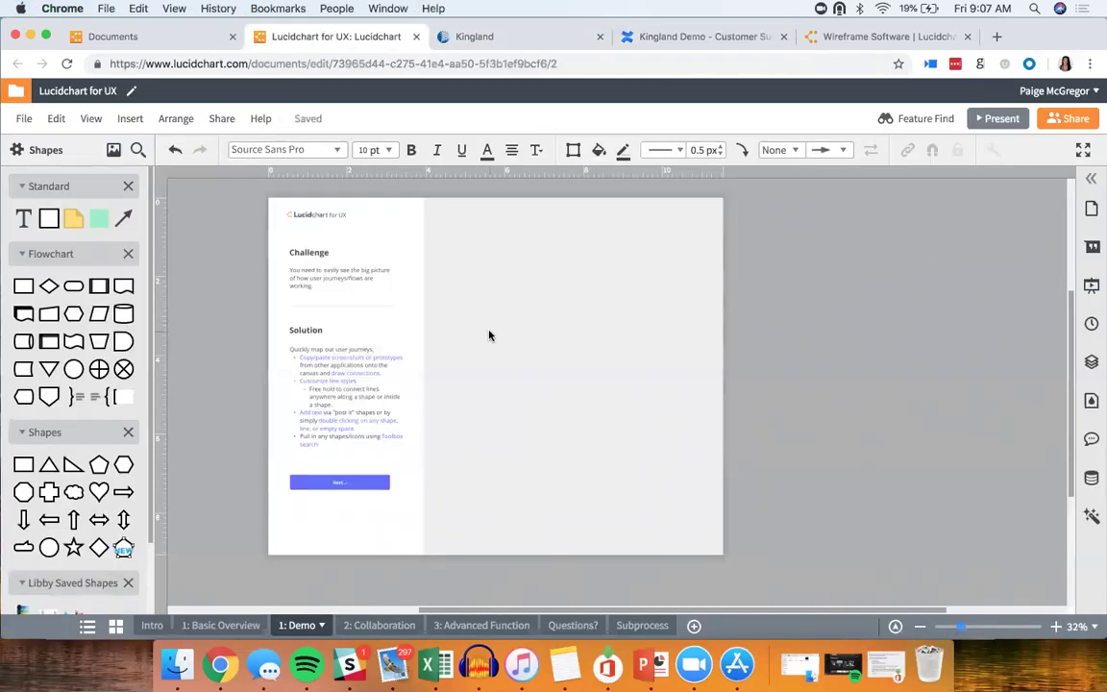
# Step: Paste the Kingland cards screenshot beside the Challenge/Solution panel and zoom in to 42%
pyautogui.press('super+v')
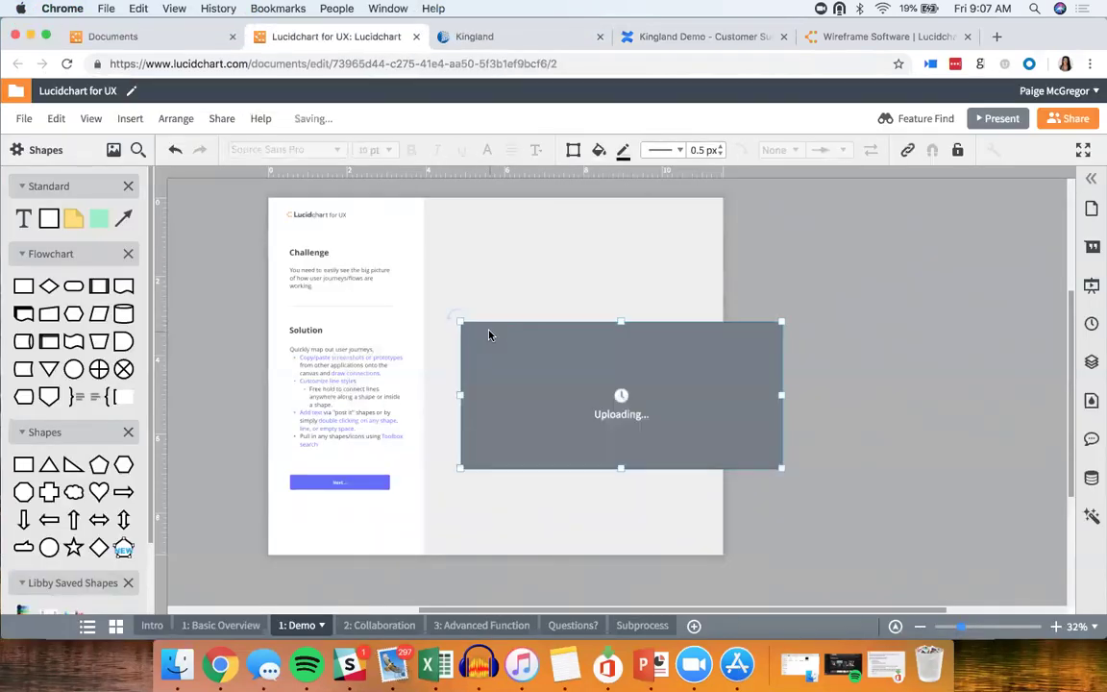
pyautogui.moveTo(568, 388); pyautogui.dragTo(528, 294)
pyautogui.moveTo(740, 388); pyautogui.dragTo(727, 373)
pyautogui.scroll(2, 702, 362)
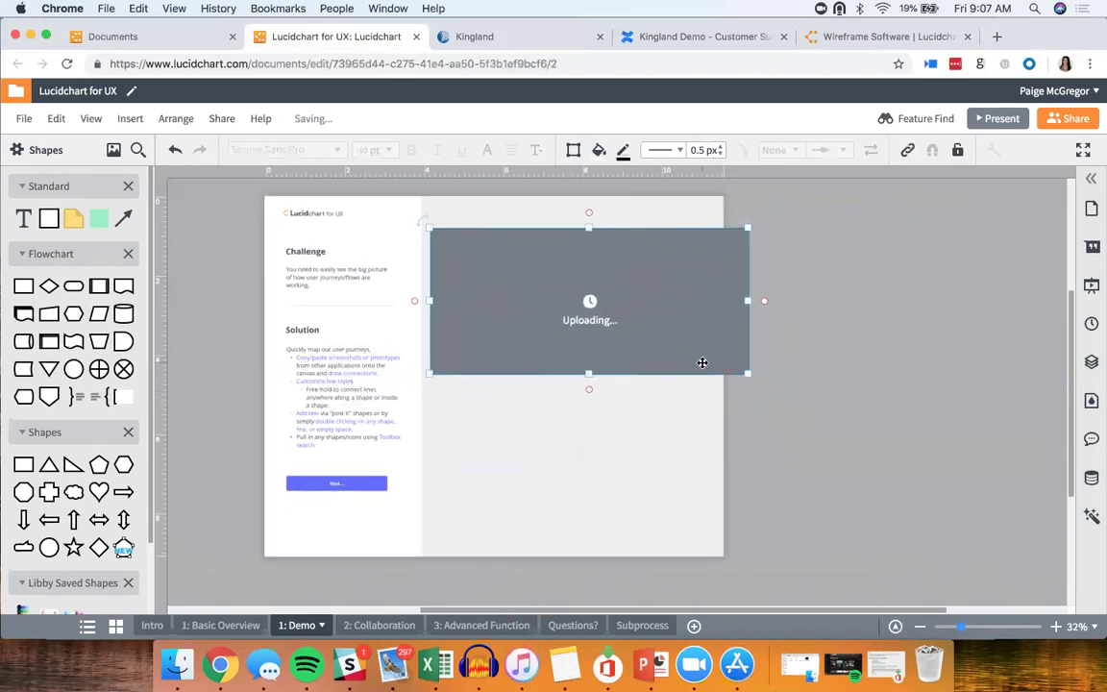
pyautogui.scroll(3, 703, 362)
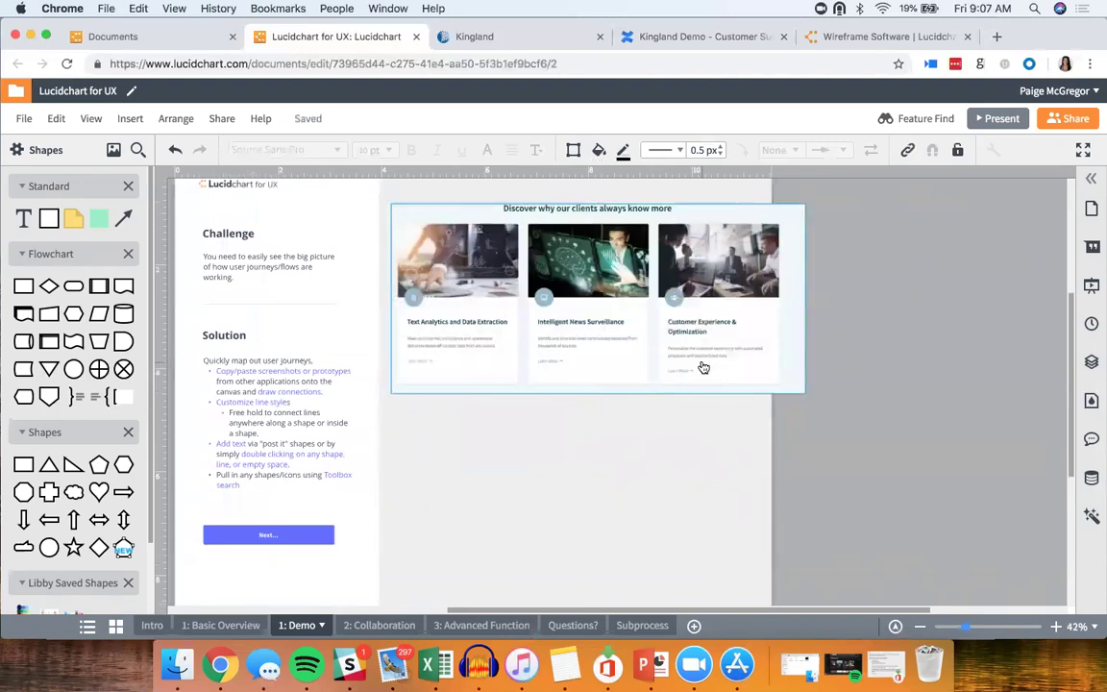
# Step: Crop a sliver off the right edge of the Kingland screenshot with Crop Image
pyautogui.rightClick(703, 364)
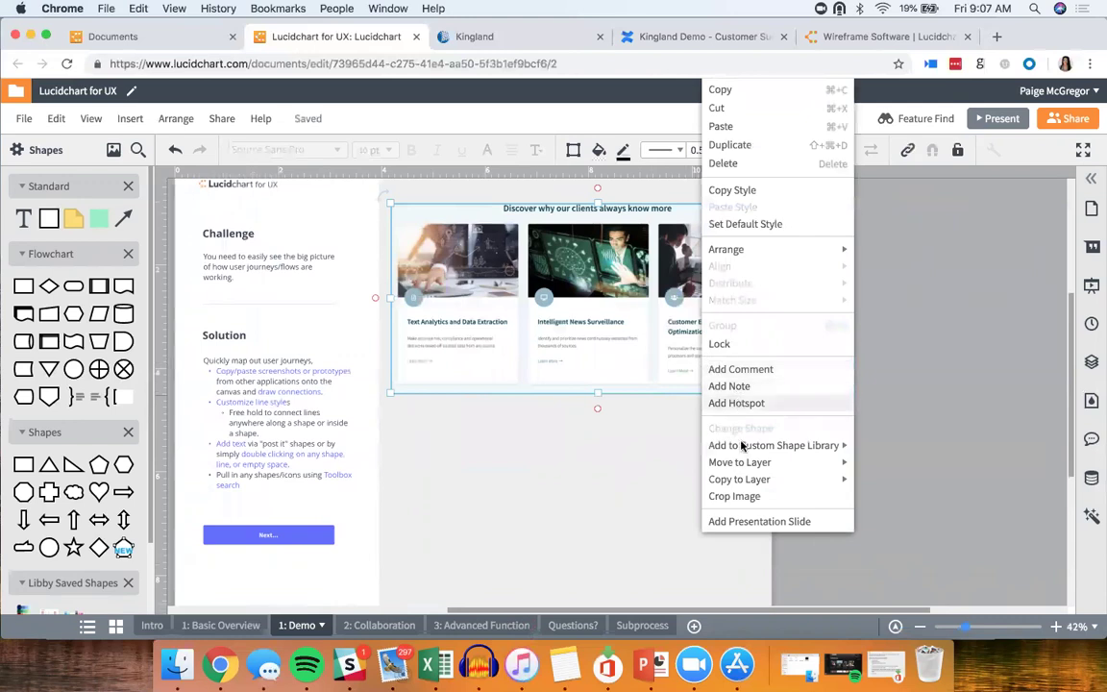
pyautogui.click(753, 495)
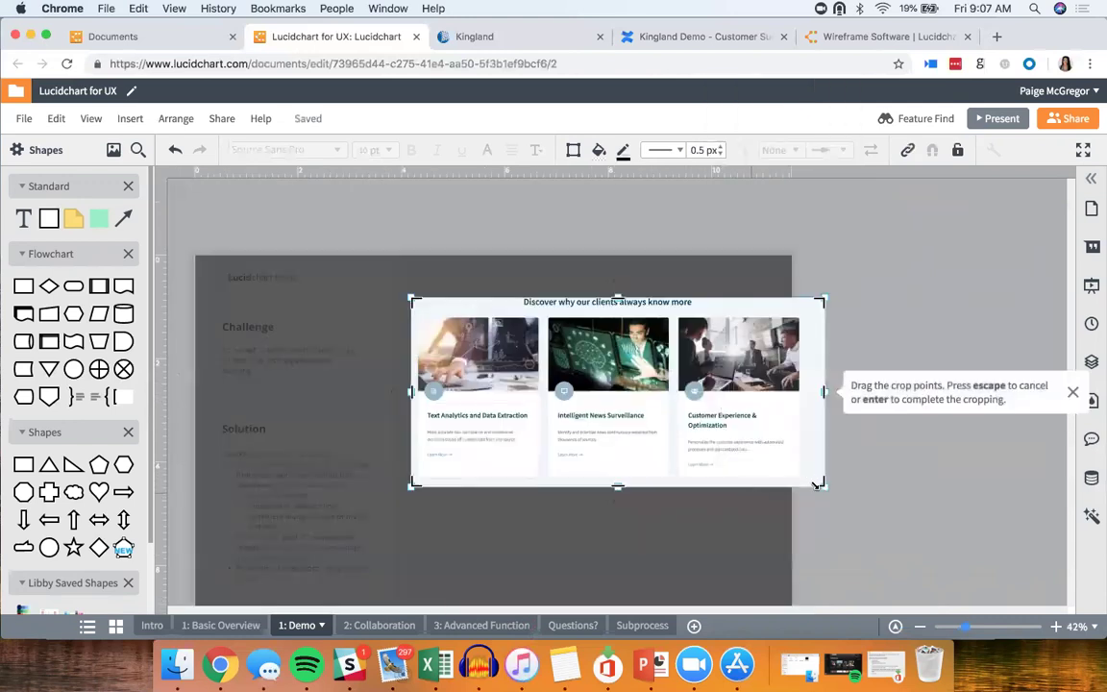
pyautogui.moveTo(816, 486); pyautogui.dragTo(801, 485)
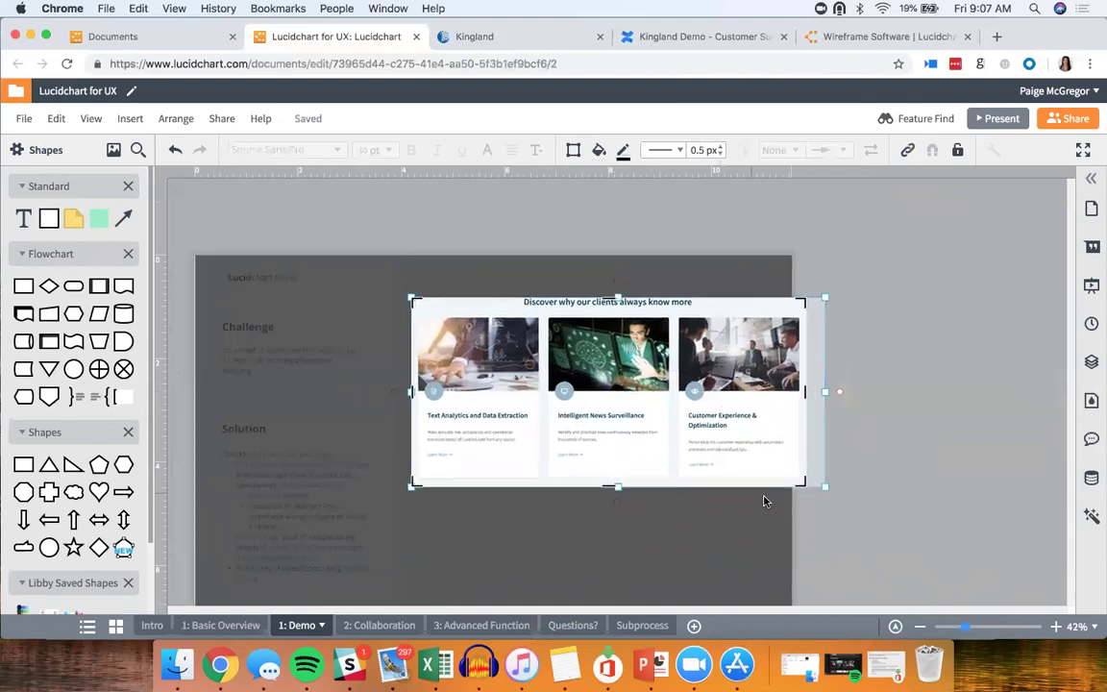
pyautogui.press('Return')
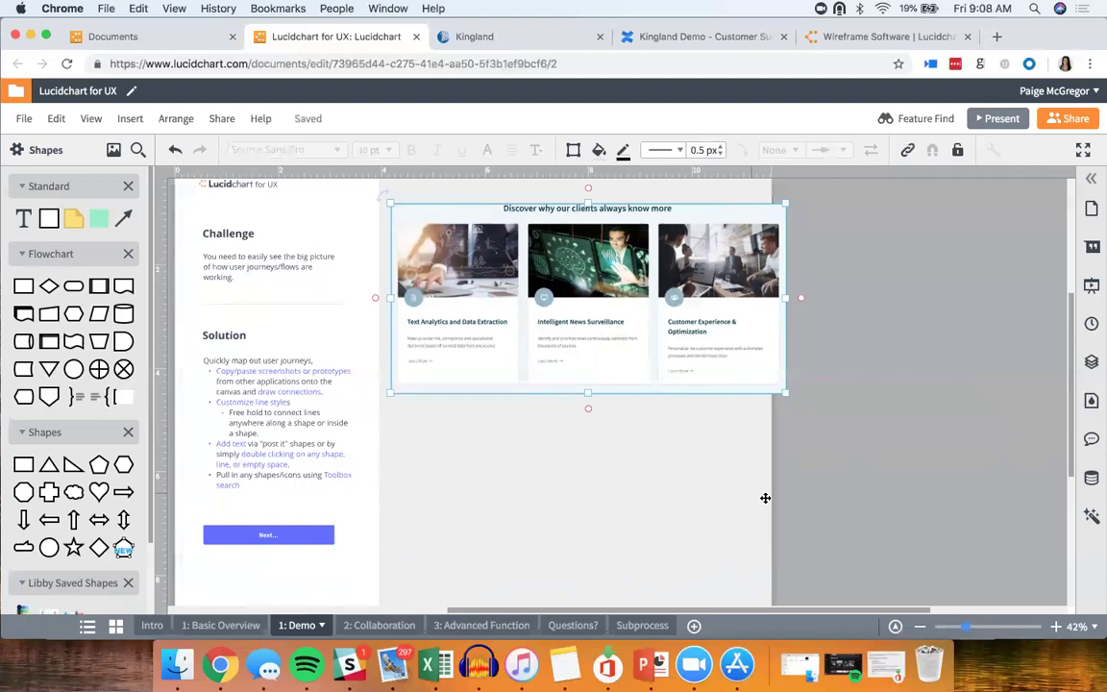
# Step: Place a Flowchart Process shape below the screenshot, draw a first connector, and shift the screenshot
pyautogui.moveTo(21, 285)
pyautogui.moveTo(22, 285); pyautogui.dragTo(473, 475)
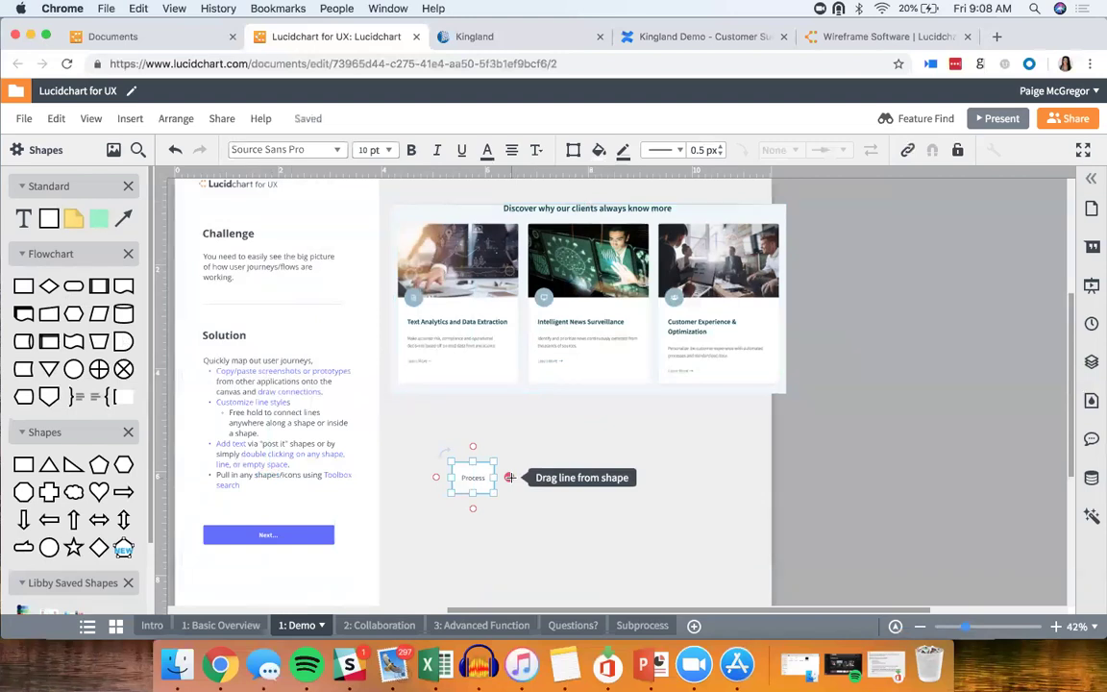
pyautogui.moveTo(509, 477); pyautogui.dragTo(519, 384)
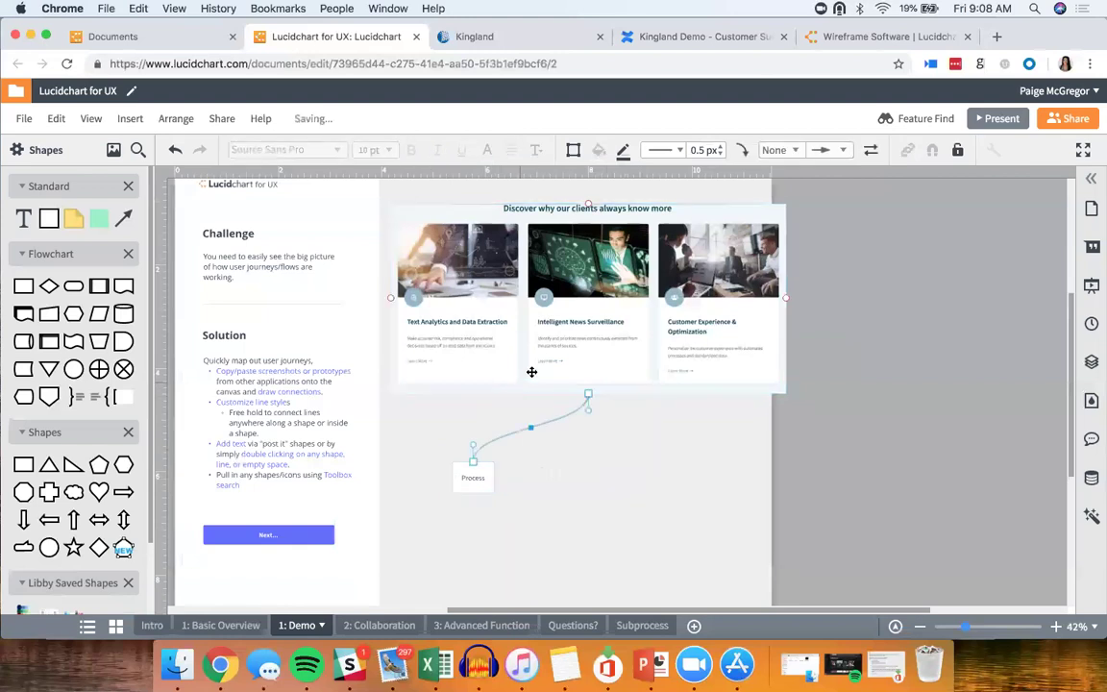
pyautogui.moveTo(617, 383); pyautogui.dragTo(548, 392)
# Step: Replace that connector with a curved line from Process to the middle Kingland card
pyautogui.click(552, 433)
pyautogui.press('Delete')
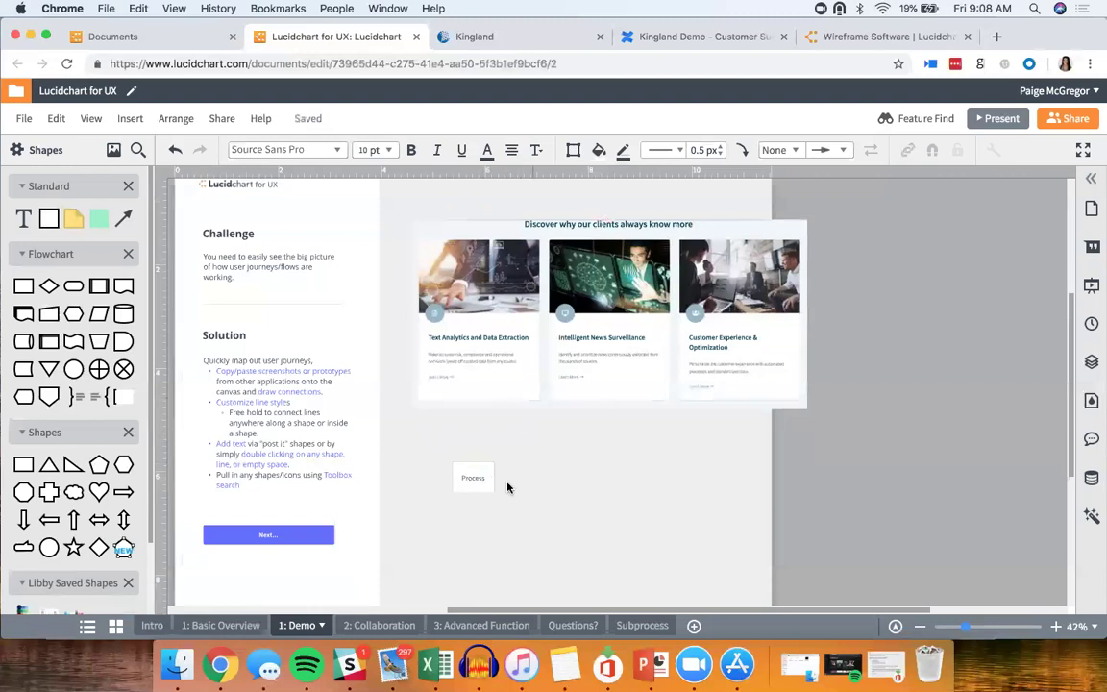
pyautogui.moveTo(493, 478); pyautogui.dragTo(555, 382)
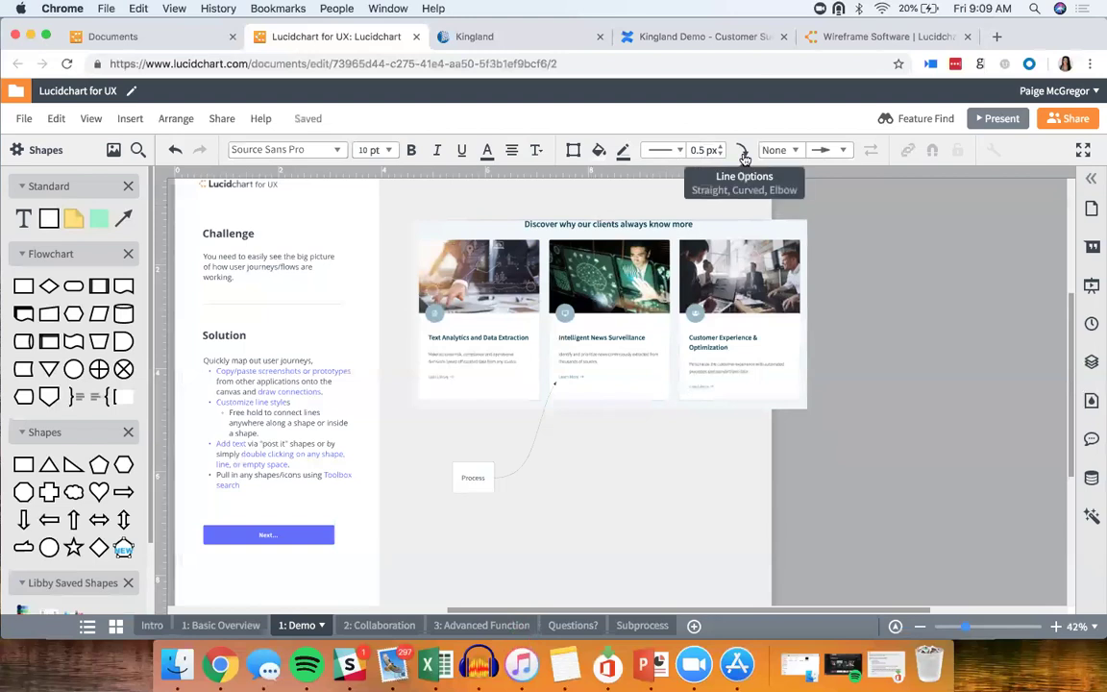
pyautogui.click(743, 153)
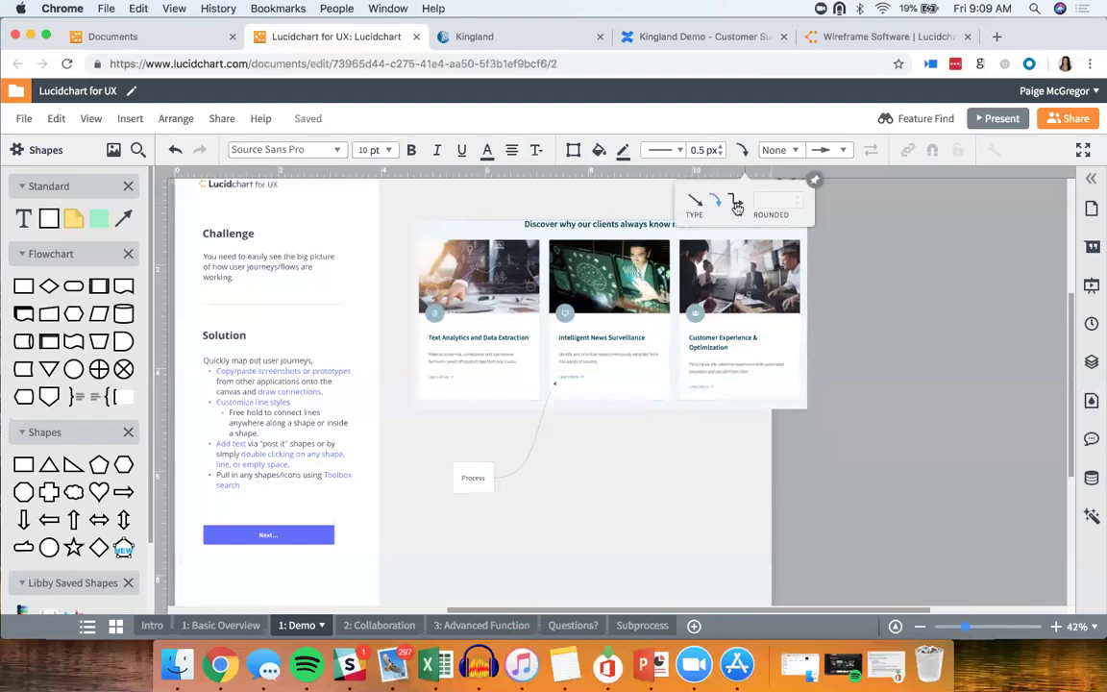
pyautogui.click(736, 200)
pyautogui.click(694, 203)
pyautogui.click(737, 201)
pyautogui.click(780, 150)
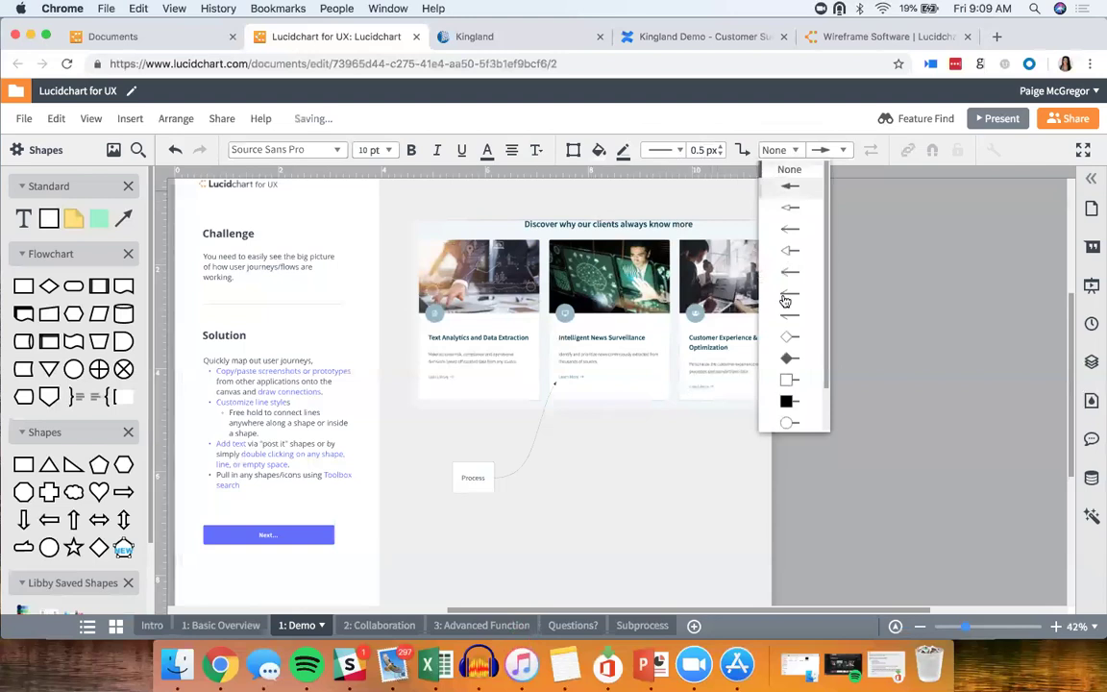
pyautogui.scroll(-2, 785, 301)
pyautogui.scroll(-1, 785, 301)
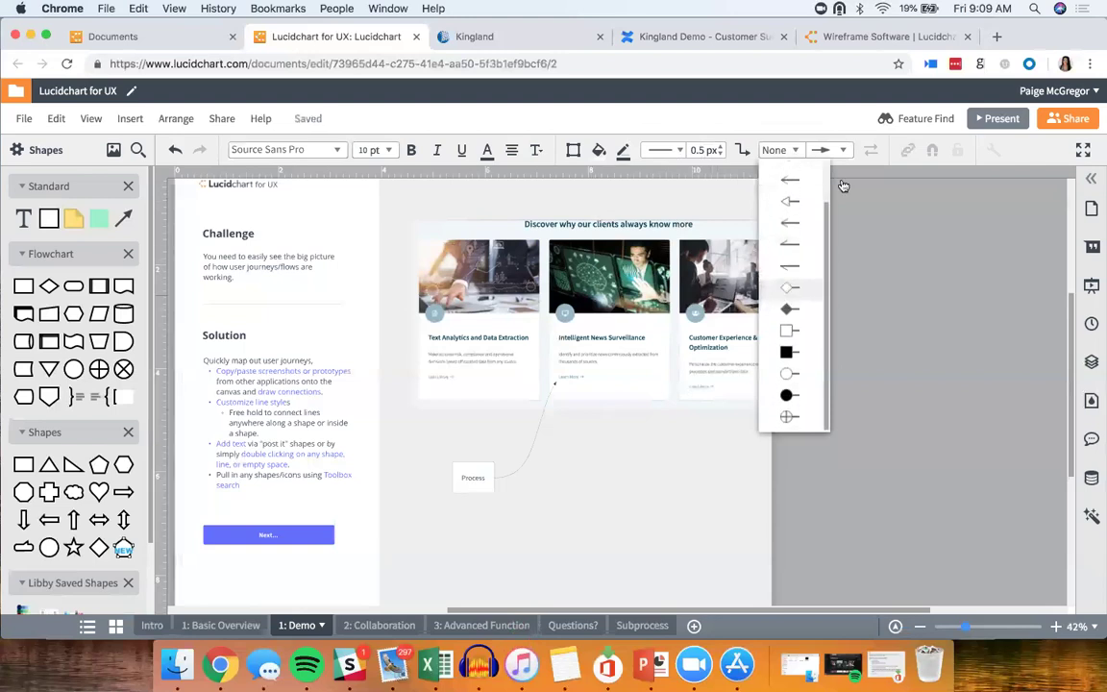
pyautogui.click(836, 151)
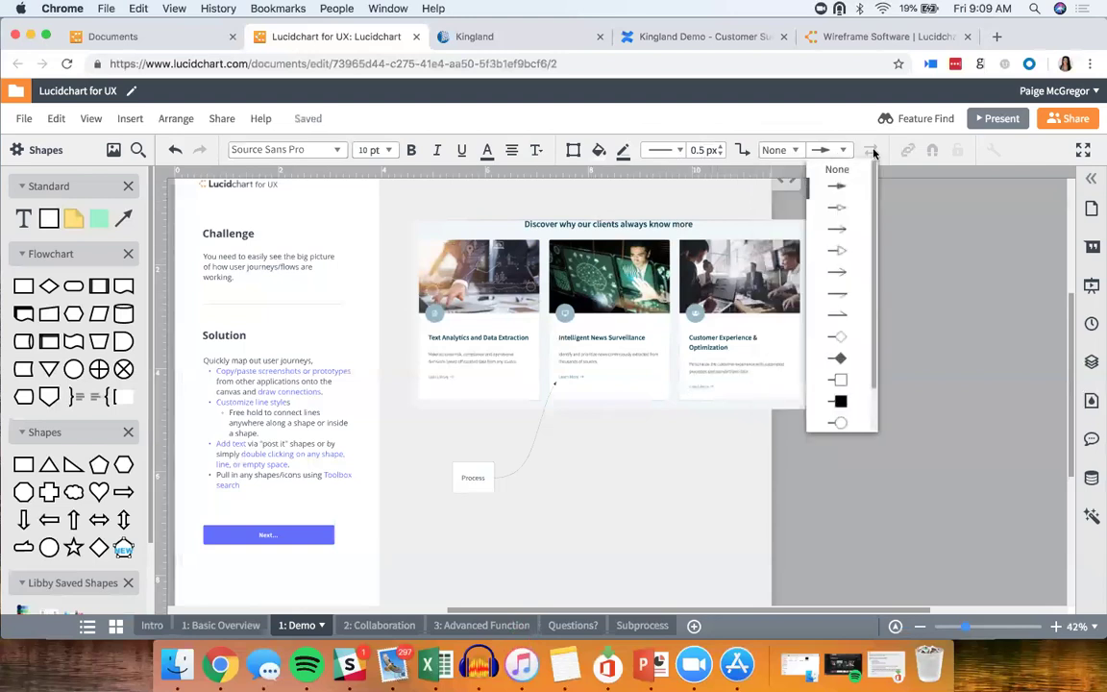
pyautogui.click(522, 467)
pyautogui.click(523, 467)
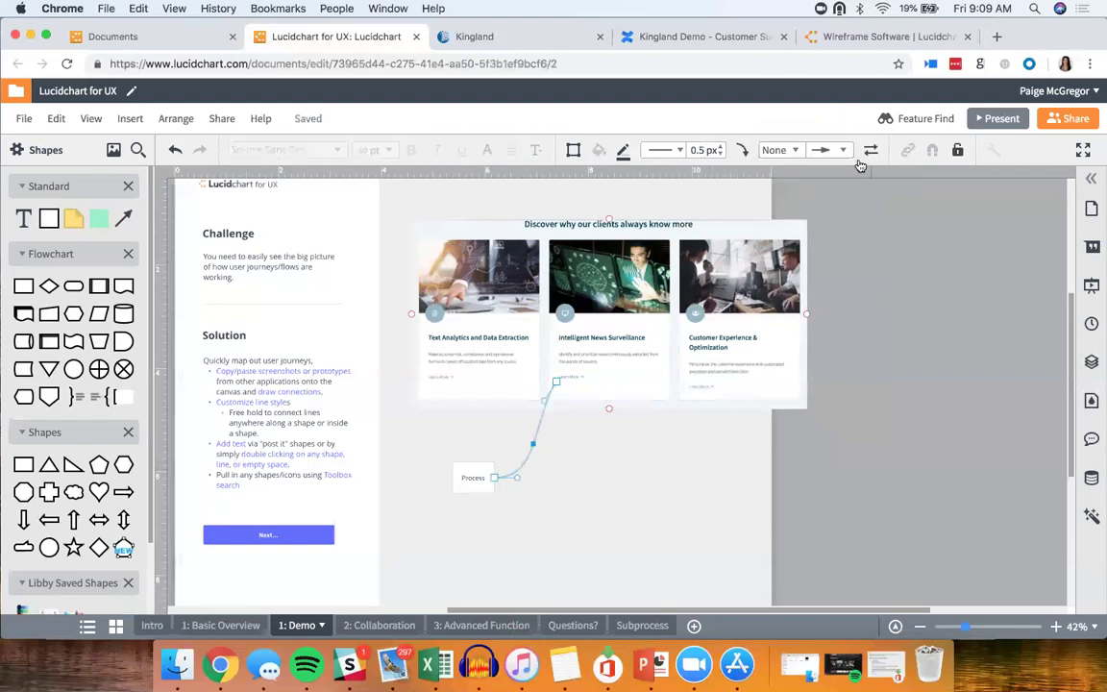
pyautogui.click(623, 450)
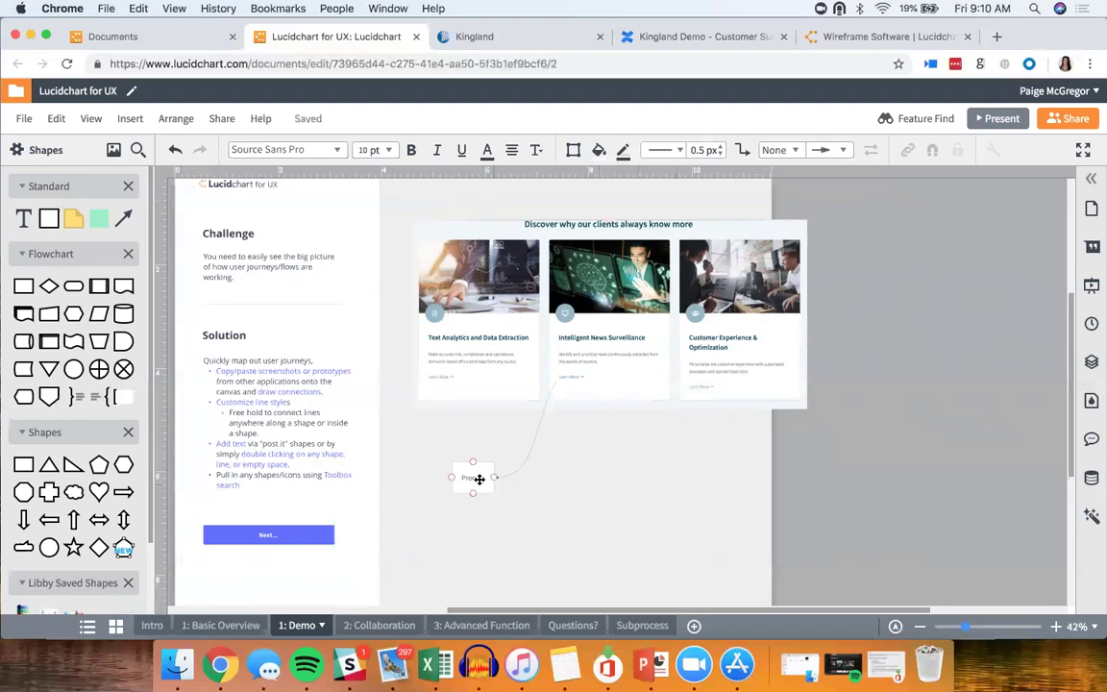
pyautogui.moveTo(473, 500); pyautogui.dragTo(525, 534)
pyautogui.press('BackSpace')
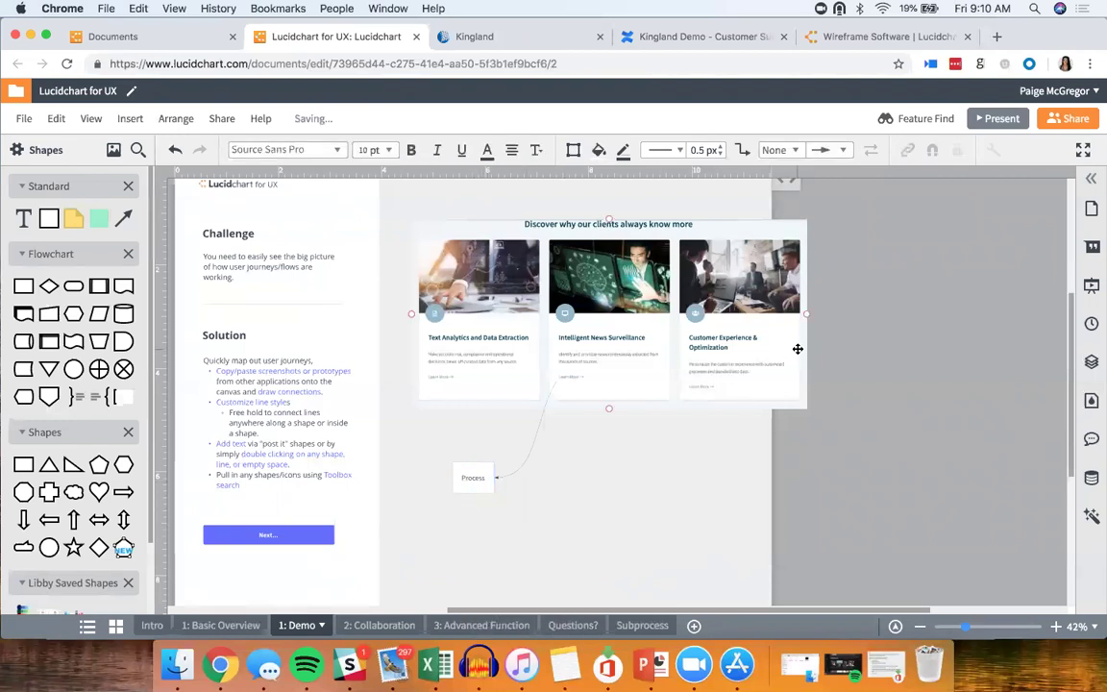
# Step: Switch off Line Connections in Page Settings and collapse the settings panel
pyautogui.click(1092, 209)
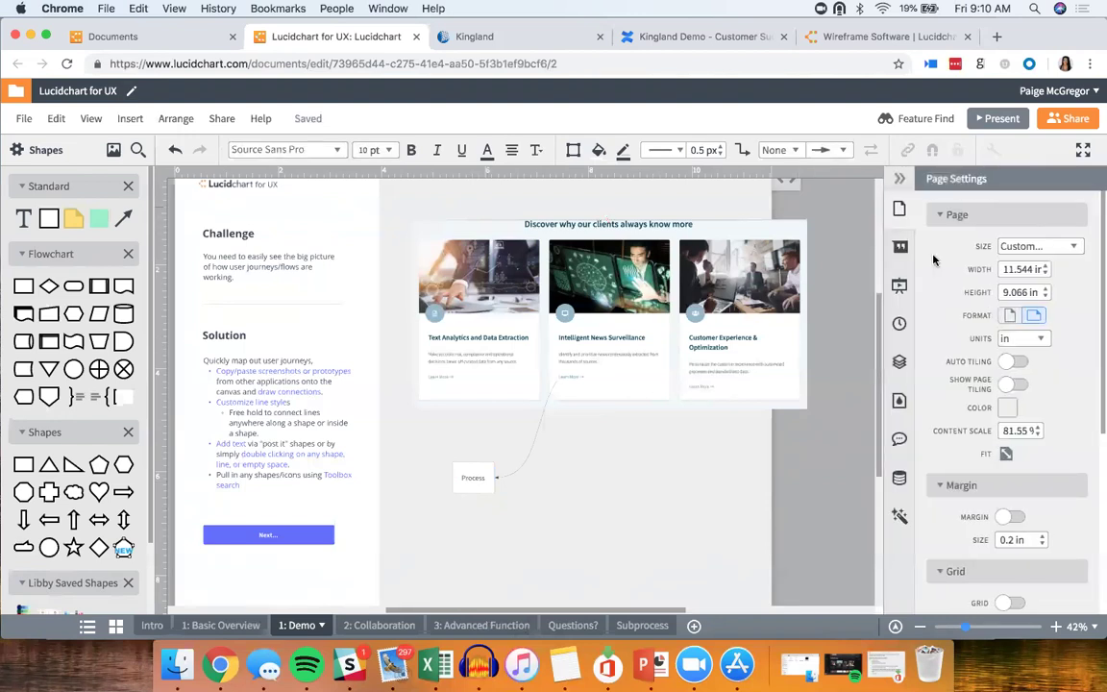
pyautogui.scroll(-1, 998, 336)
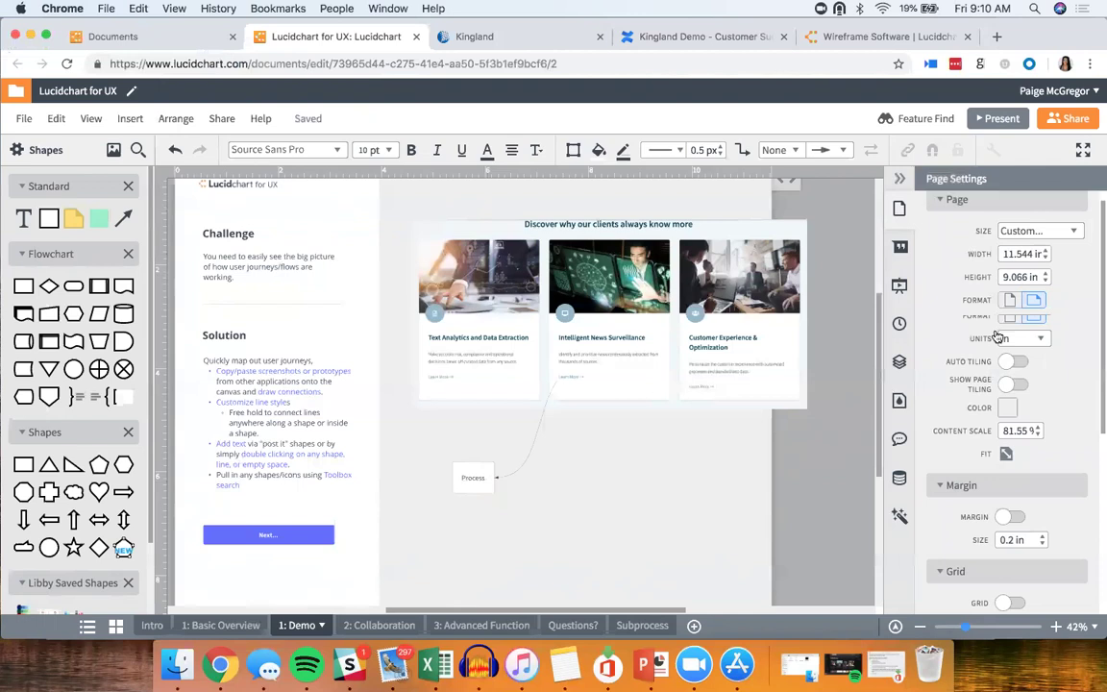
pyautogui.scroll(-5, 1000, 356)
pyautogui.click(1025, 510)
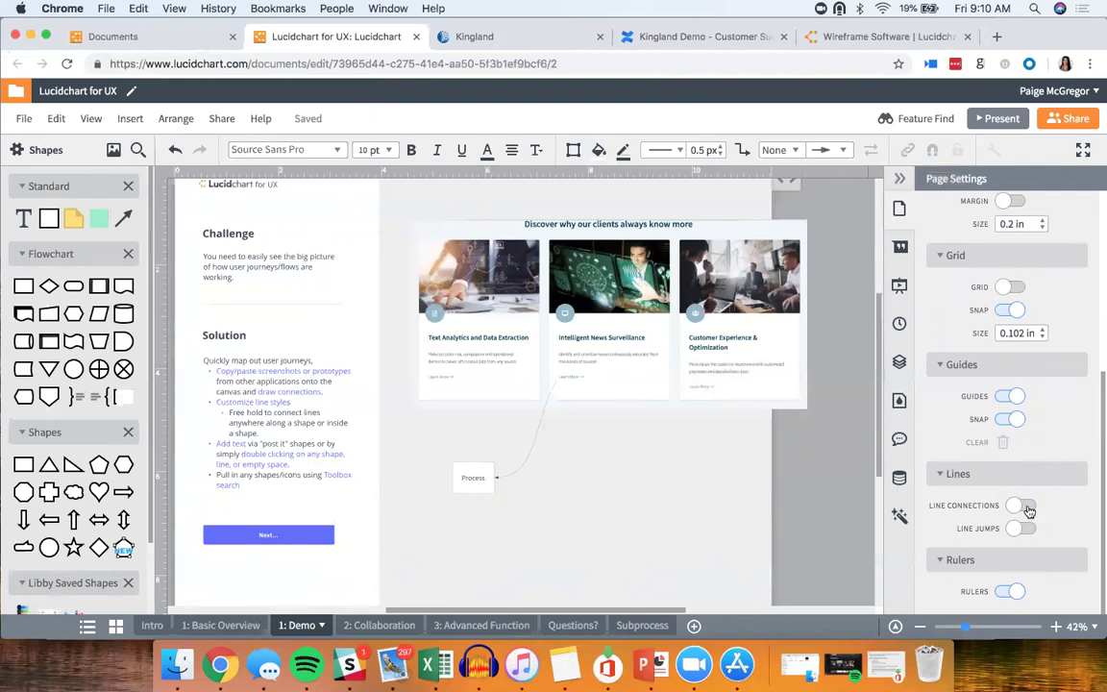
pyautogui.click(904, 182)
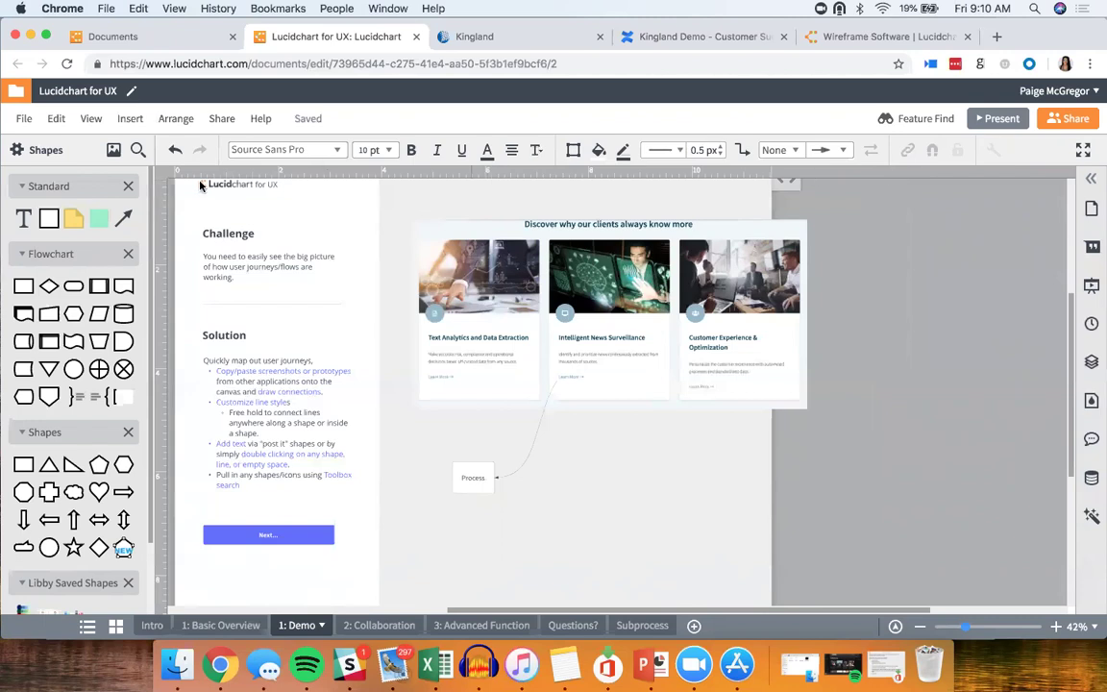
# Step: Drop a yellow sticky note beside the Process box, then delete it
pyautogui.moveTo(73, 217)
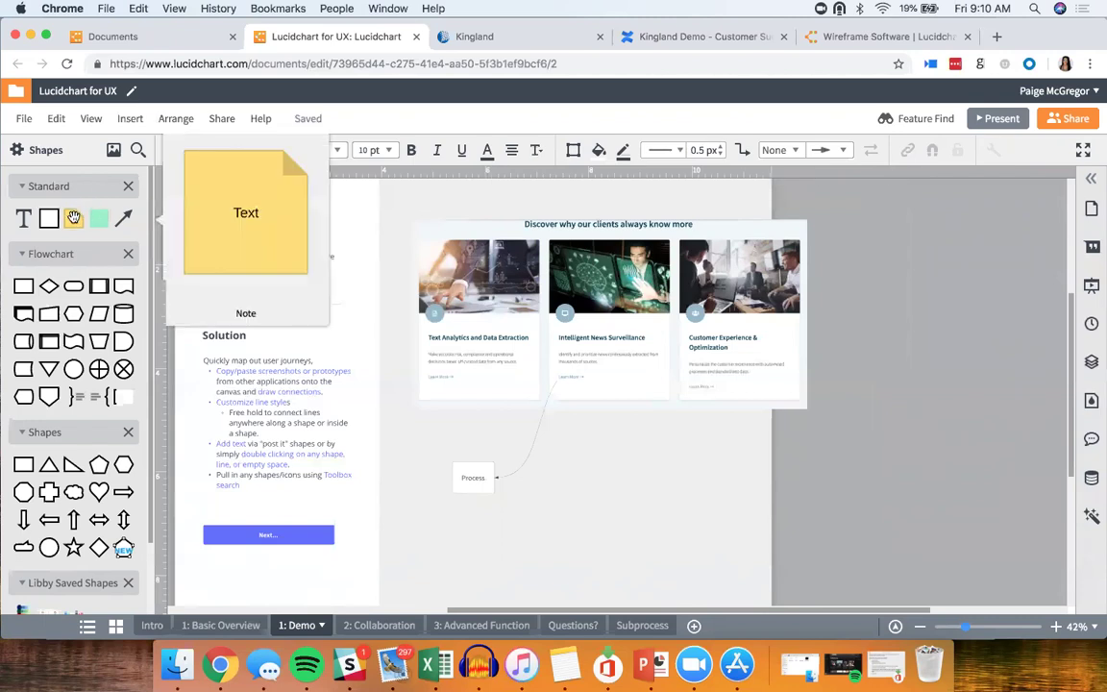
pyautogui.moveTo(73, 217); pyautogui.dragTo(573, 467)
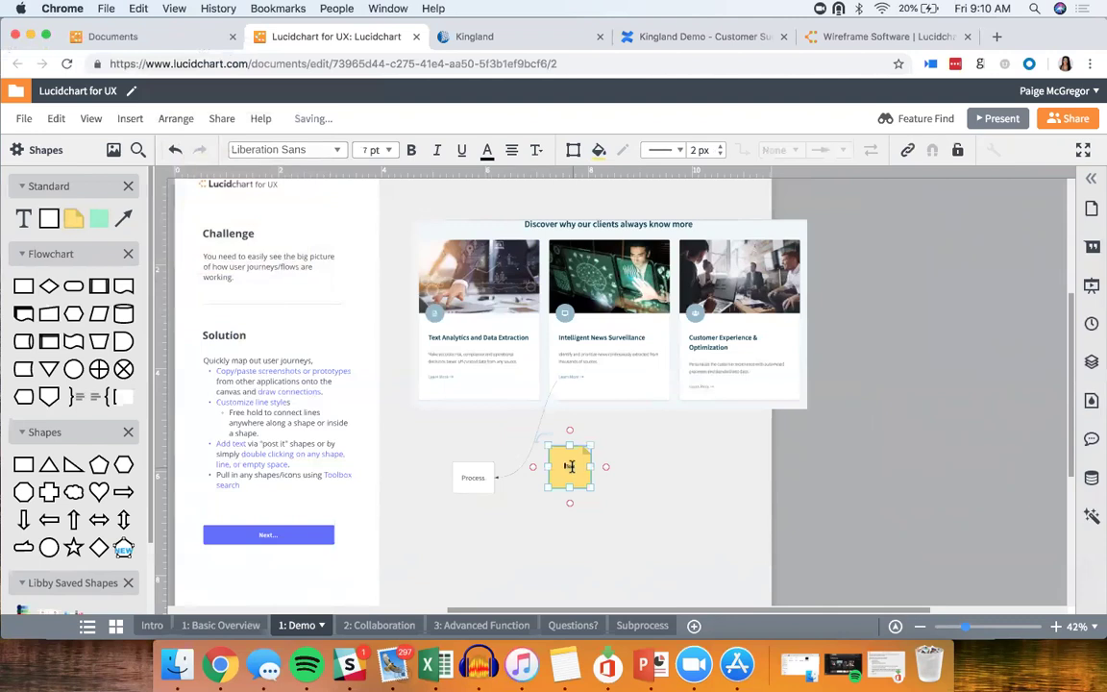
pyautogui.click(679, 504)
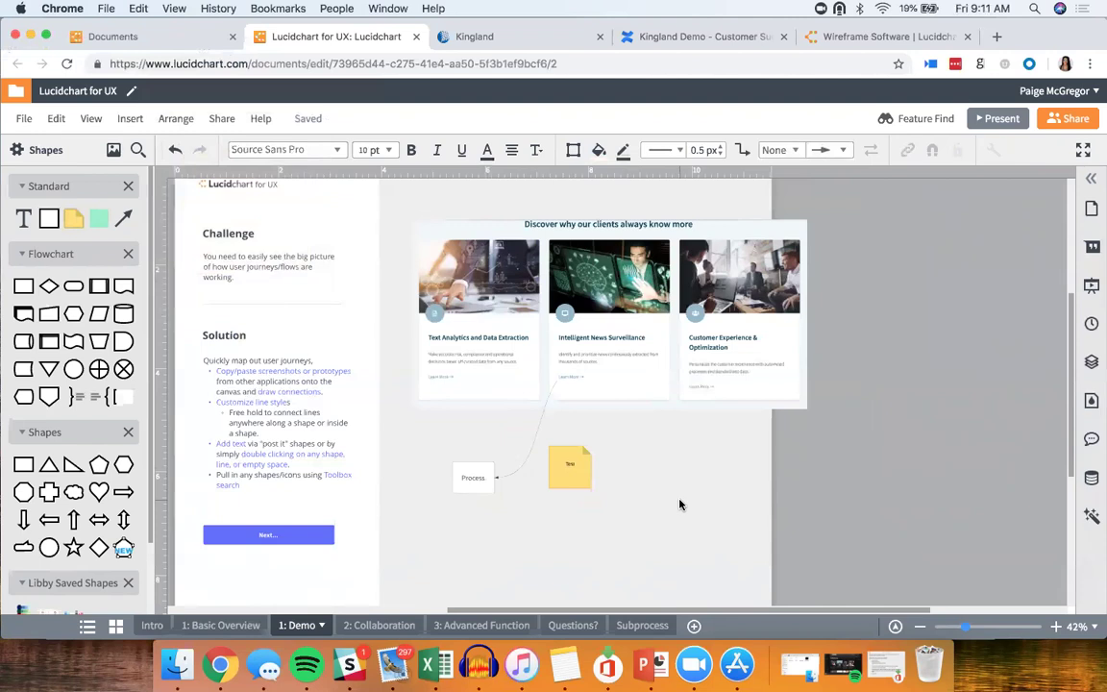
pyautogui.click(576, 463)
pyautogui.press('Delete')
# Step: Create a 'Tex' text label on the empty canvas right of Process and begin a second one
pyautogui.click(579, 460)
pyautogui.doubleClick(761, 480)
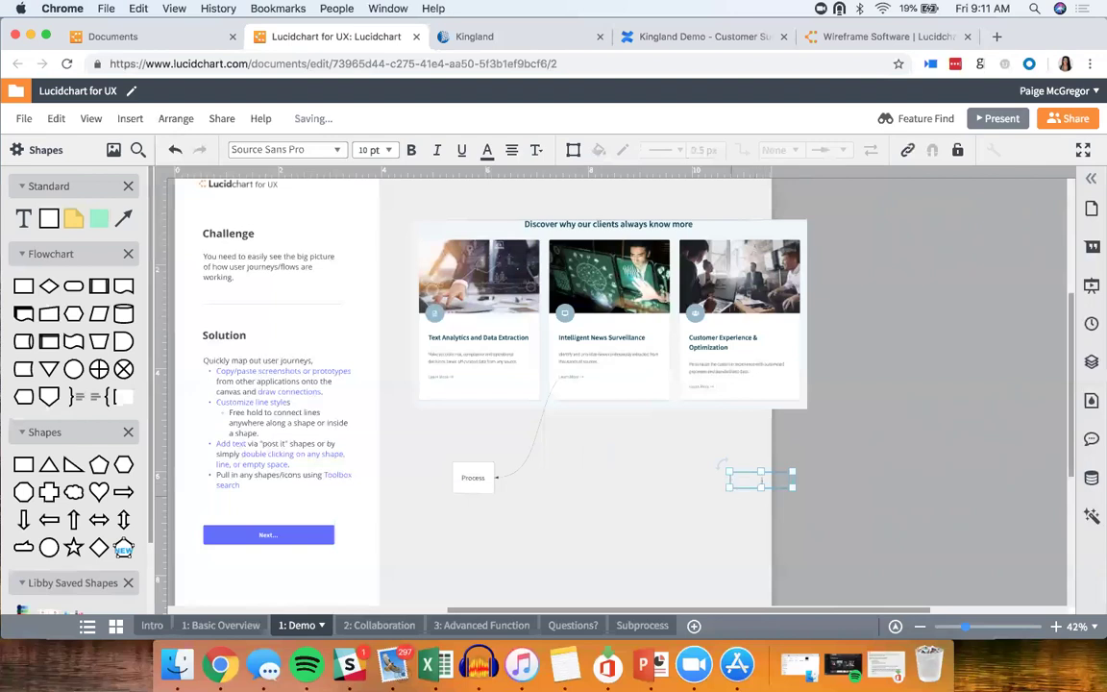
pyautogui.write('Text')
pyautogui.click(583, 475)
pyautogui.doubleClick(580, 471)
# Step: Enter 'Test' as the second label, then marquee-select and delete both loose labels
pyautogui.write('Test')
pyautogui.press('Return')
pyautogui.click(615, 480)
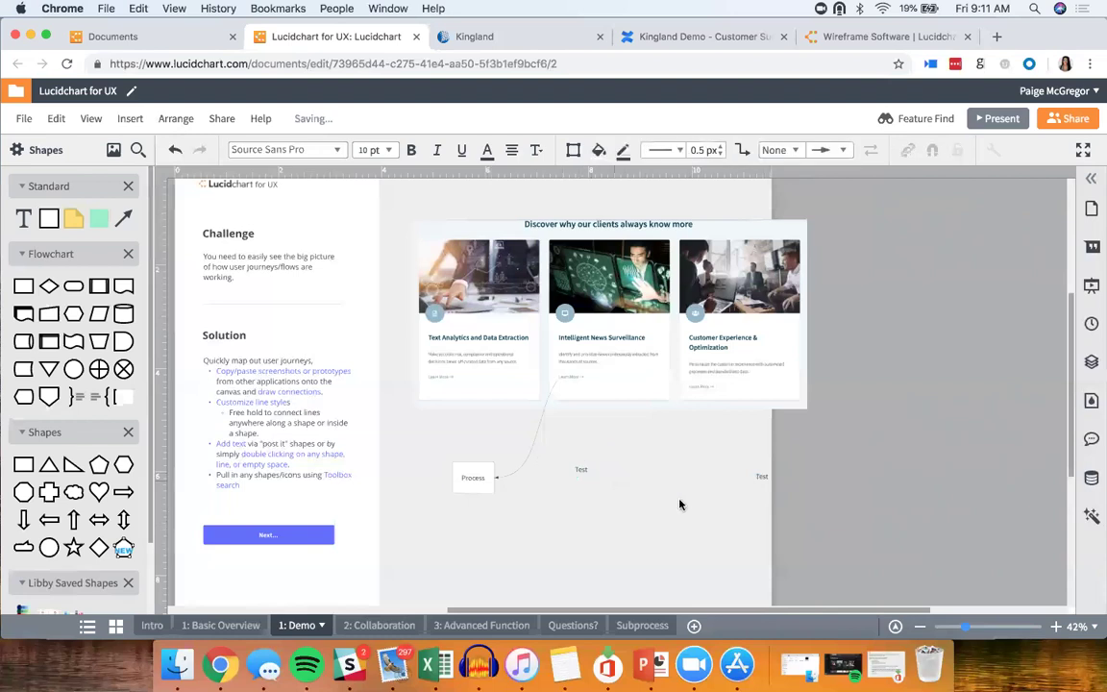
pyautogui.moveTo(563, 444); pyautogui.dragTo(784, 498)
pyautogui.press('Delete')
# Step: Glance at the Basic Overview page and return to the Demo page
pyautogui.click(220, 626)
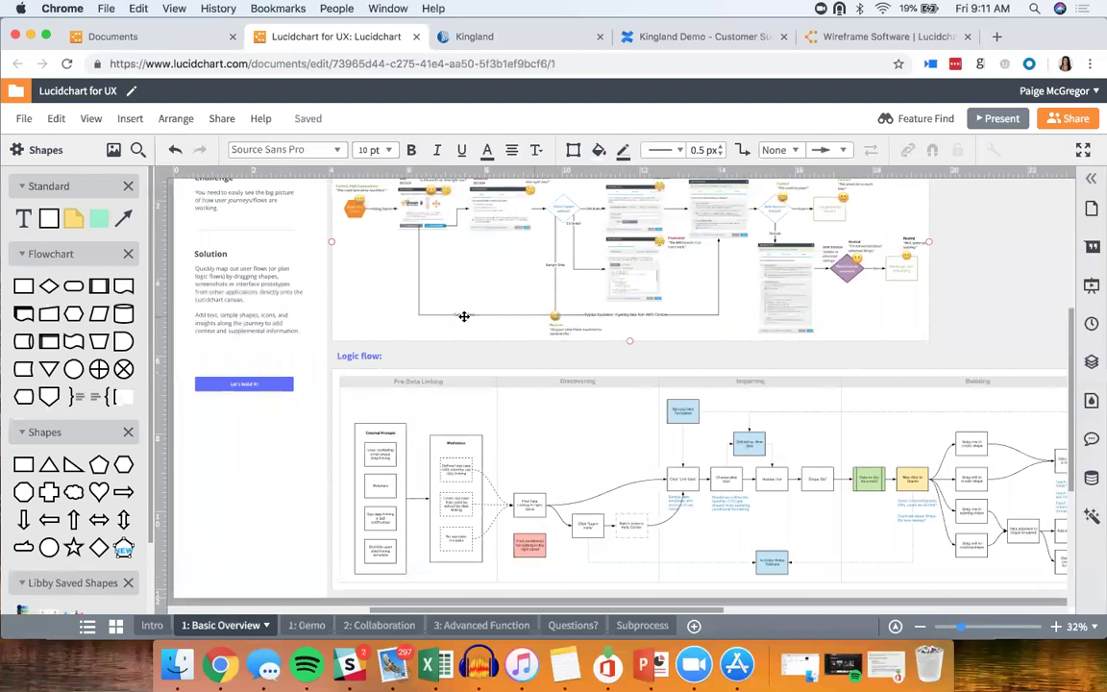
pyautogui.scroll(3, 462, 314)
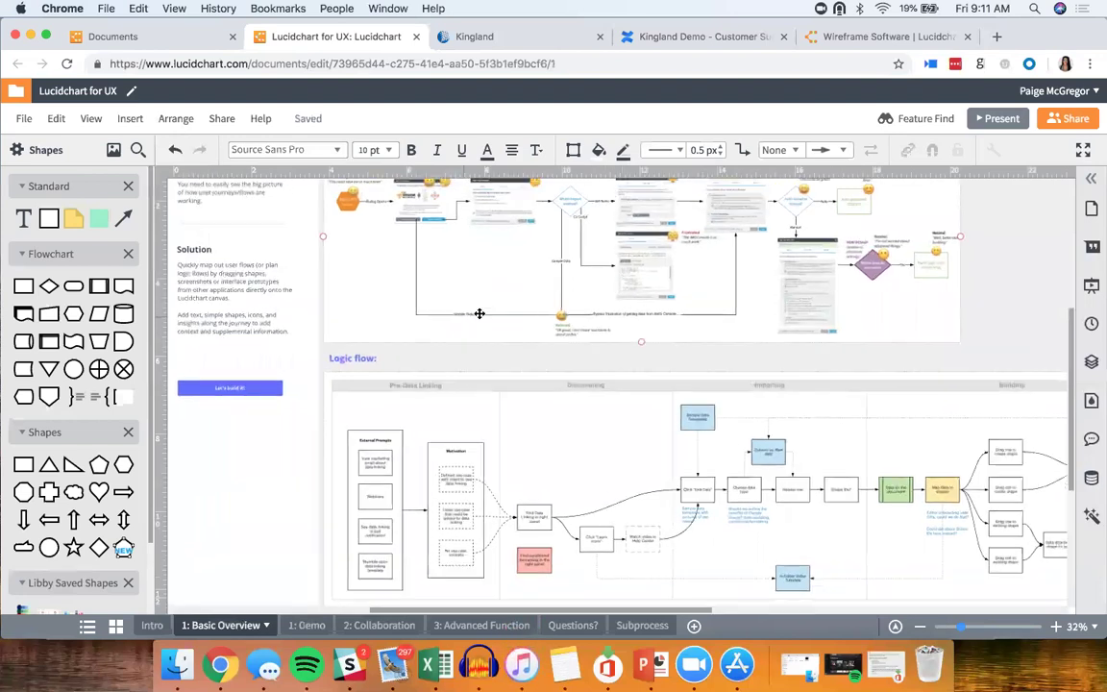
pyautogui.scroll(1, 461, 312)
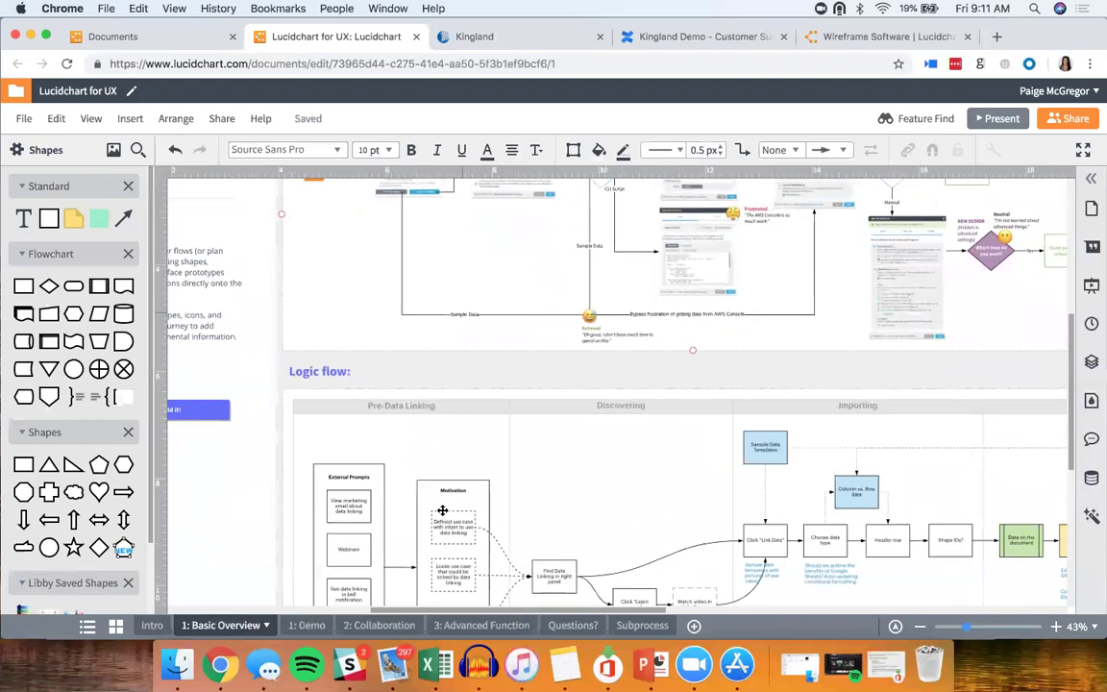
pyautogui.click(305, 626)
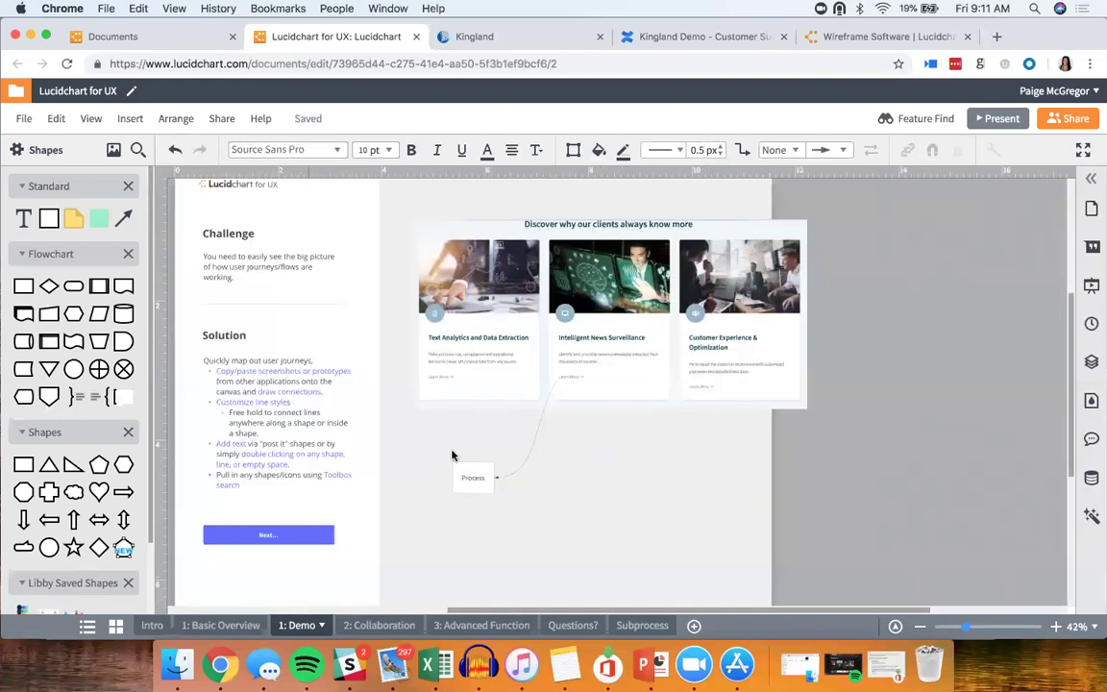
# Step: Label the curved connector 'Test' and slide the label along the line
pyautogui.doubleClick(534, 442)
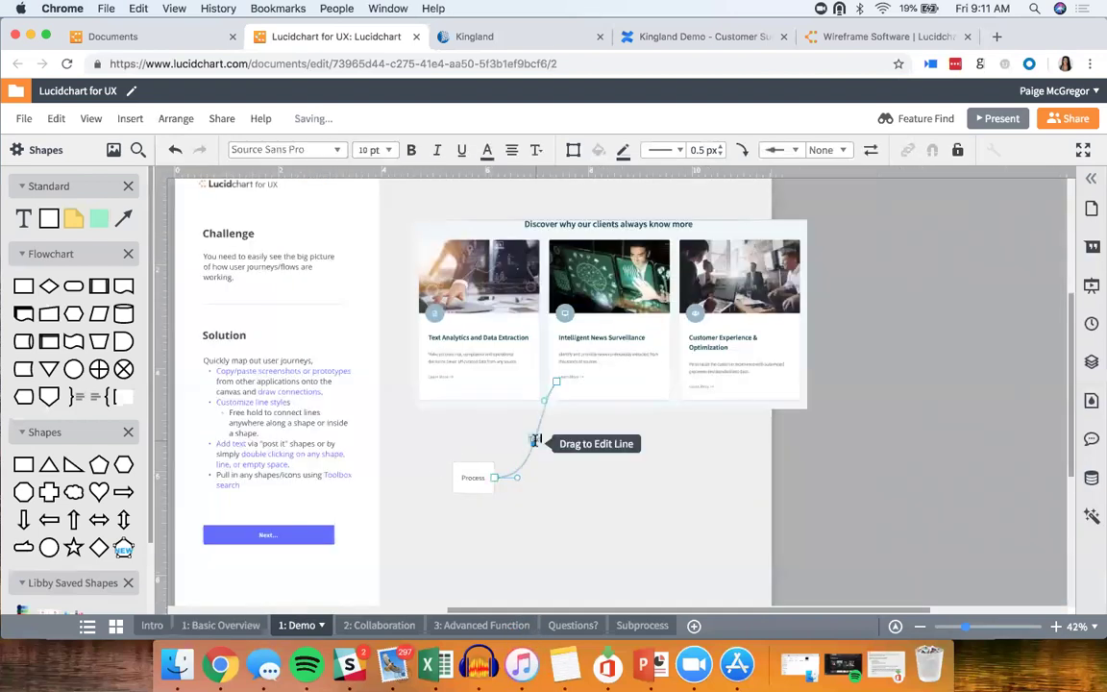
pyautogui.write('Test')
pyautogui.click(562, 463)
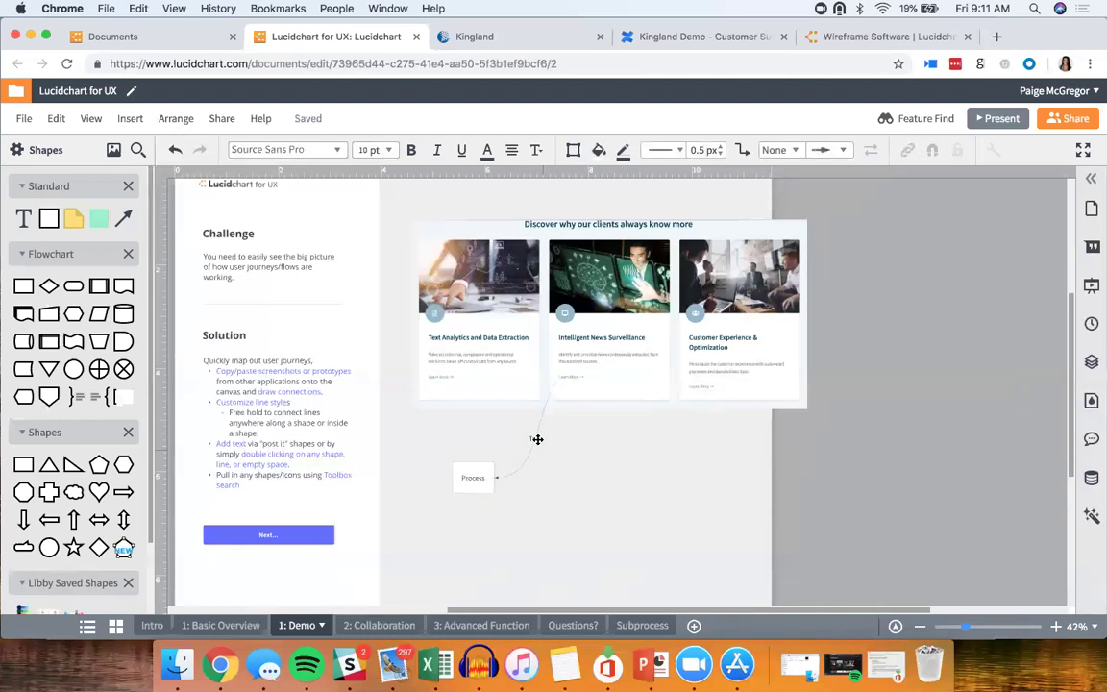
pyautogui.moveTo(536, 438)
pyautogui.mouseDown()
pyautogui.moveTo(527, 459)
pyautogui.moveTo(545, 412)
pyautogui.moveTo(541, 428)
pyautogui.mouseUp()
pyautogui.click(559, 465)
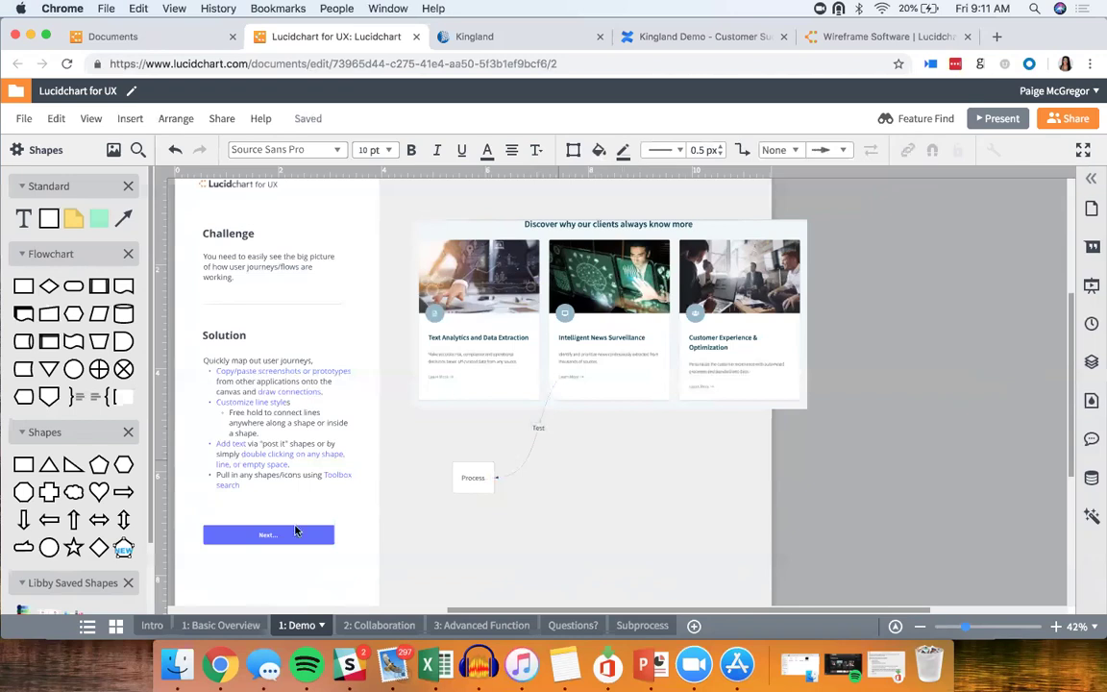
pyautogui.click(249, 626)
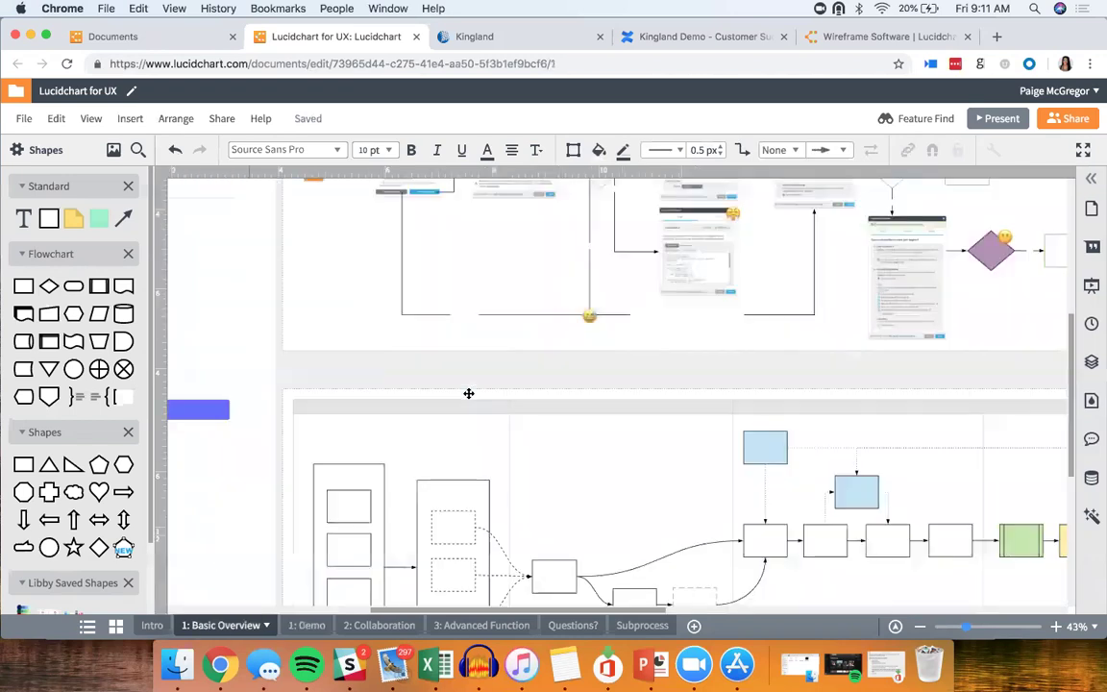
pyautogui.scroll(2, 588, 317)
pyautogui.scroll(1, 585, 324)
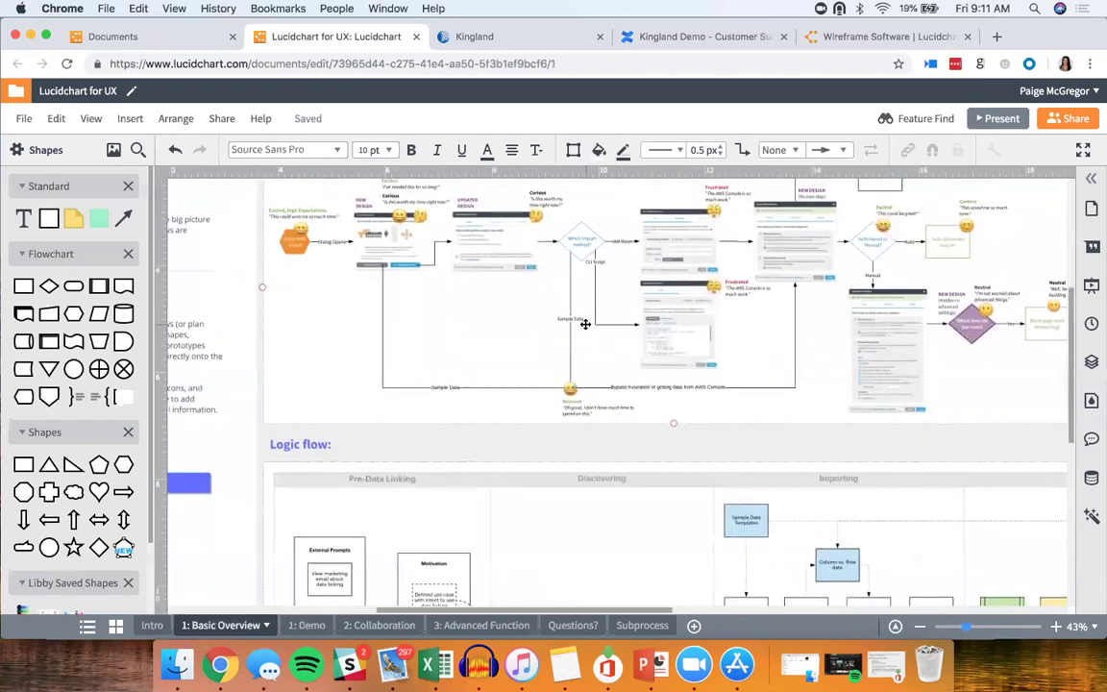
pyautogui.click(308, 626)
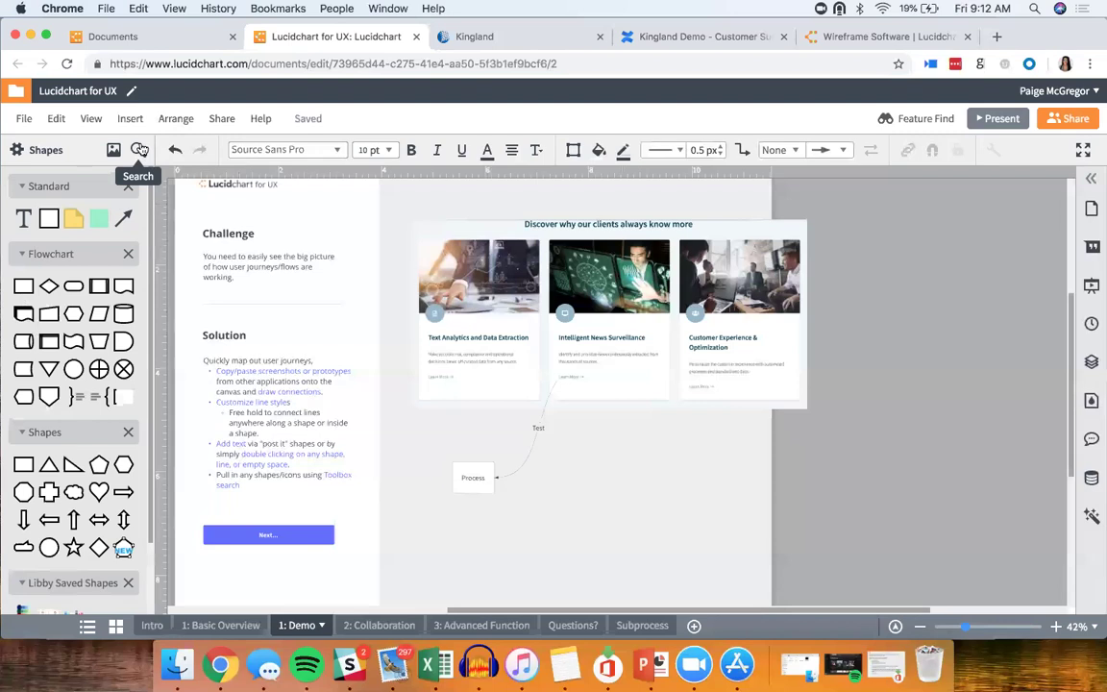
# Step: Open shape search, then browse and close the shape library manager
pyautogui.click(139, 149)
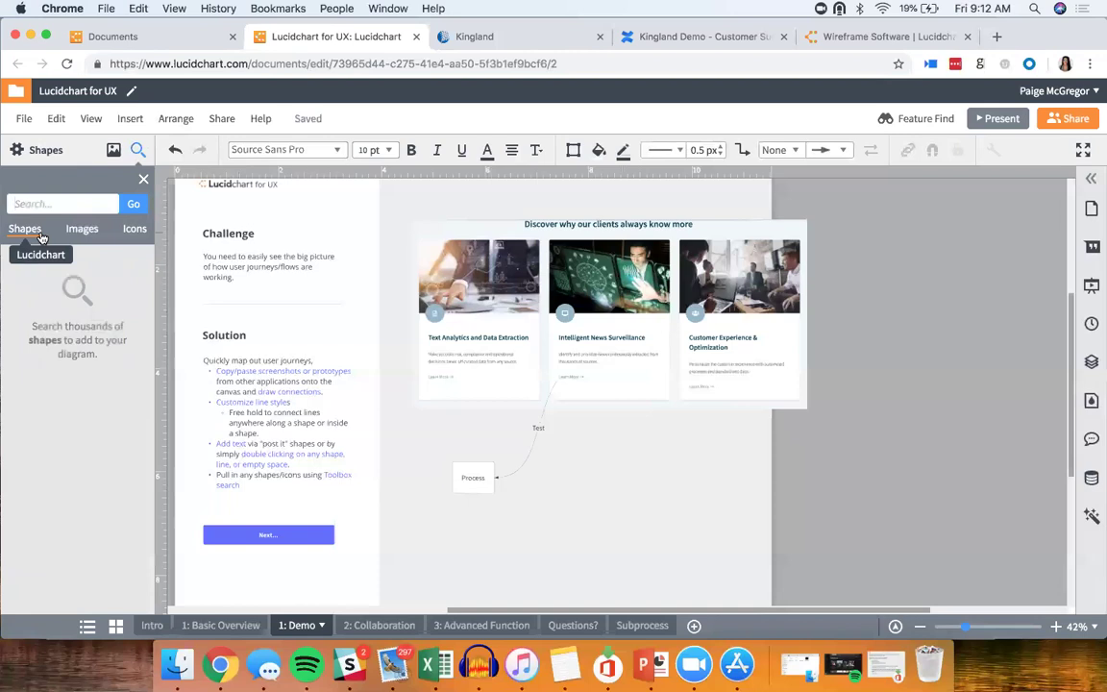
pyautogui.click(37, 154)
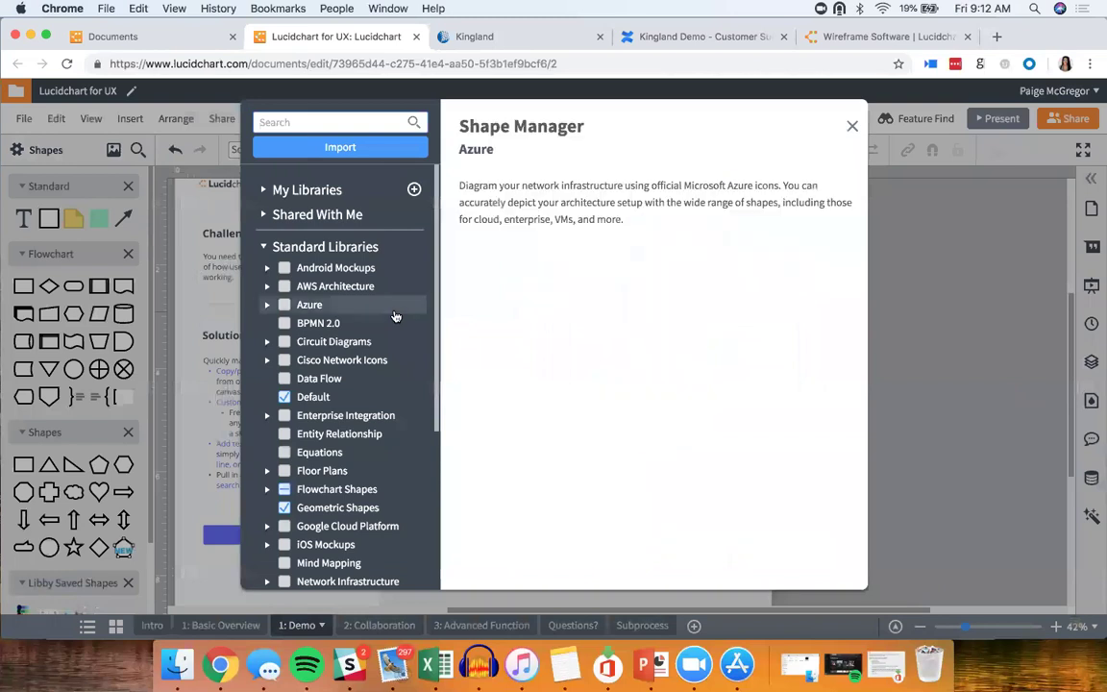
pyautogui.scroll(-5, 395, 316)
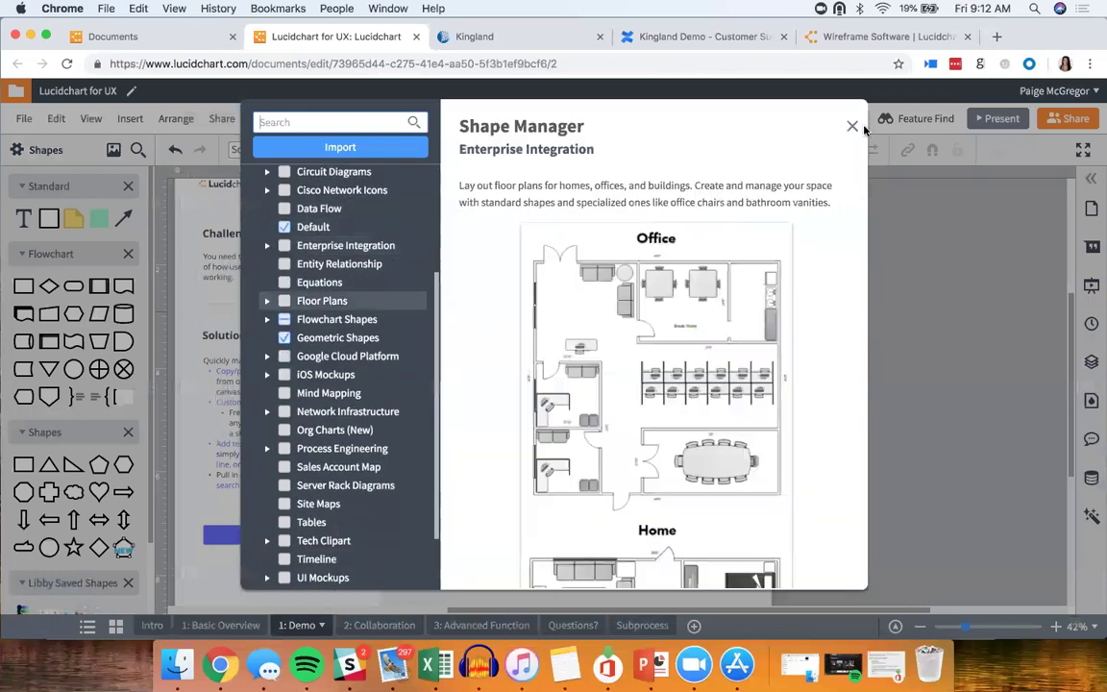
pyautogui.click(851, 126)
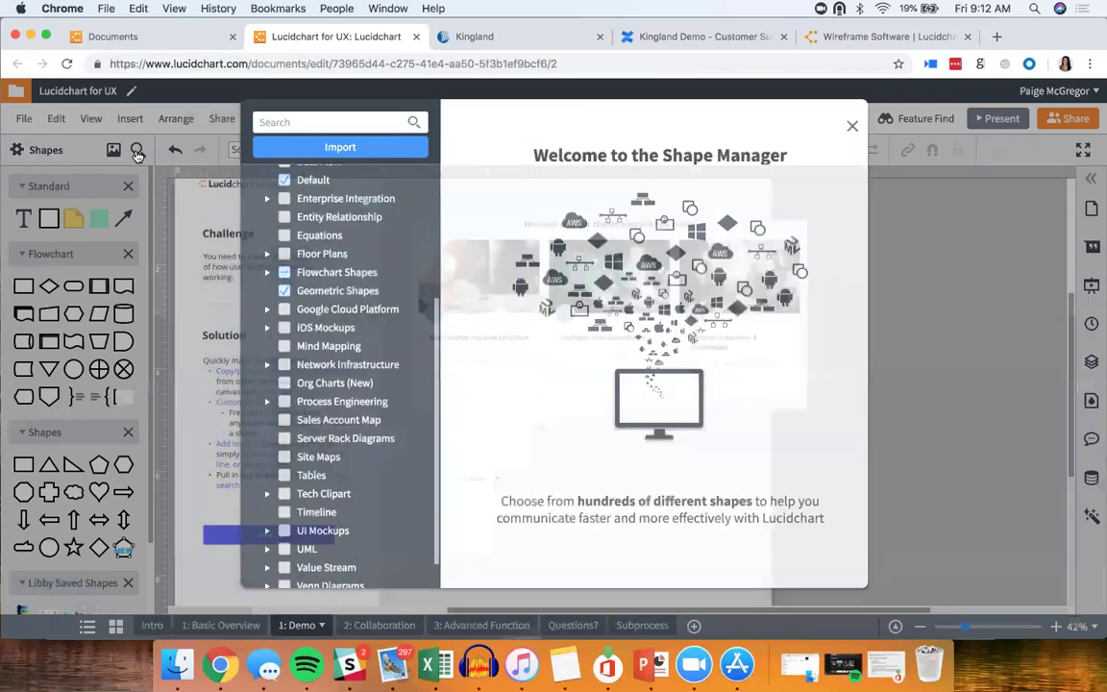
# Step: Search shapes for 'swimlane' and drag a horizontal Swim Lane around the Process box
pyautogui.click(138, 151)
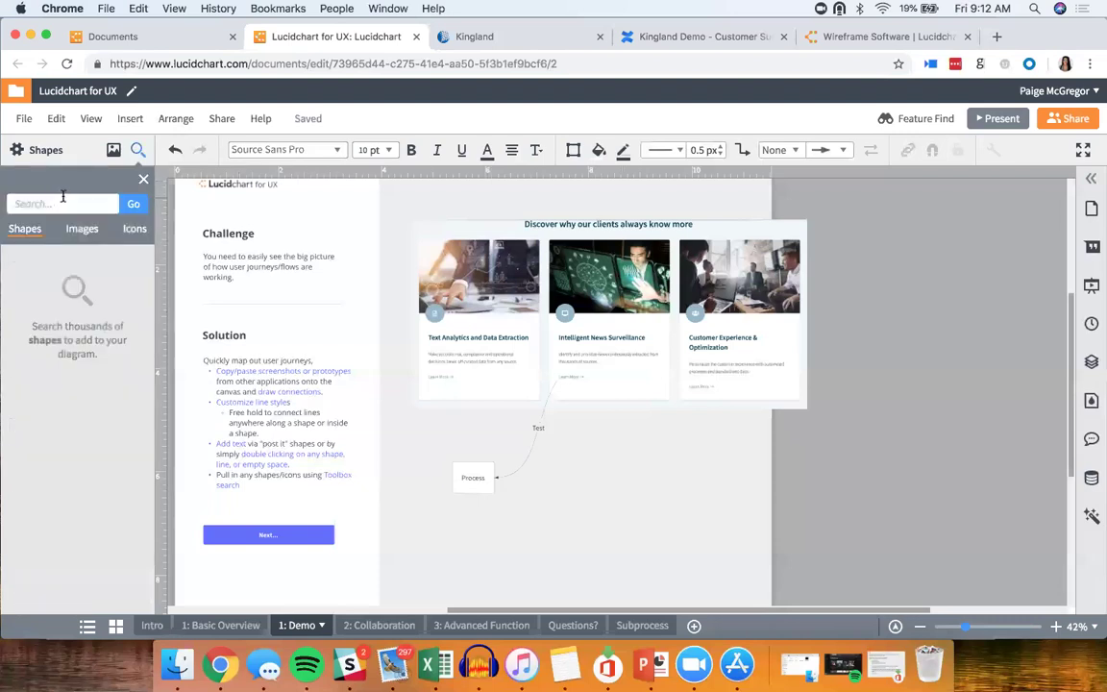
pyautogui.click(63, 196)
pyautogui.write('sw')
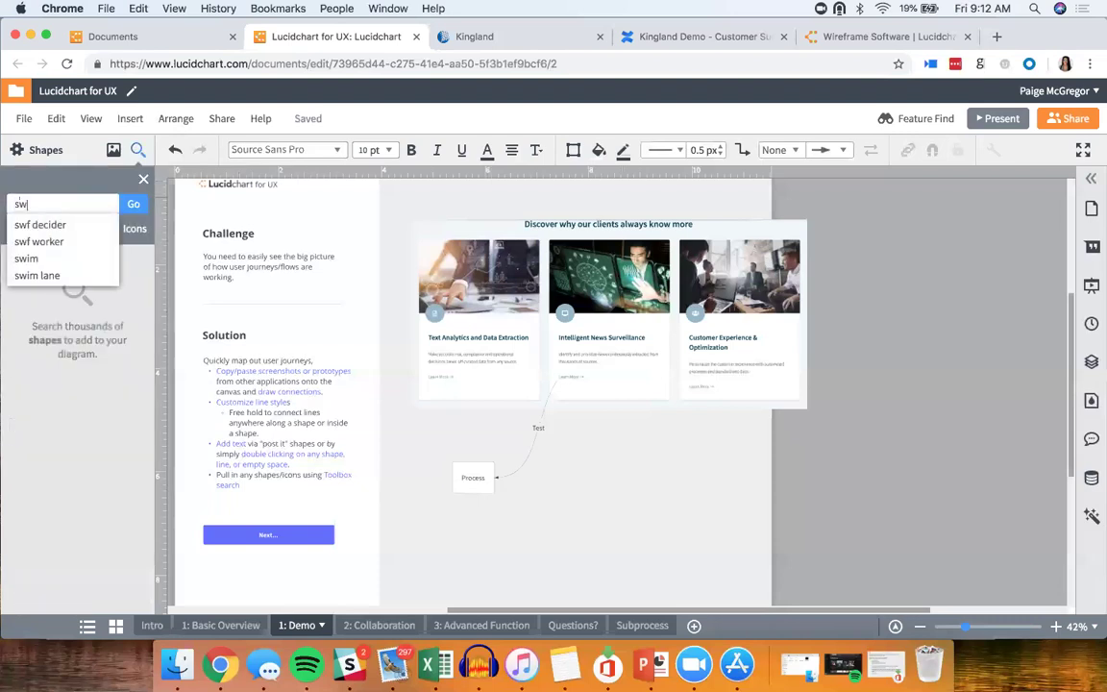
pyautogui.write('imlane')
pyautogui.press('Return')
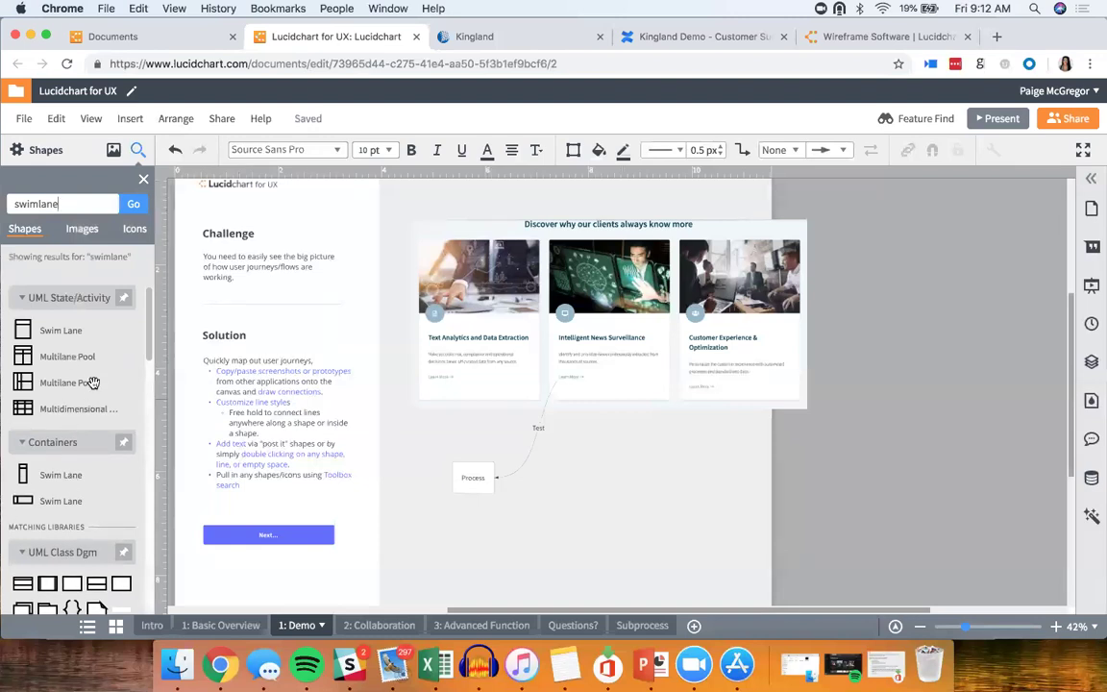
pyautogui.moveTo(58, 501); pyautogui.dragTo(539, 493)
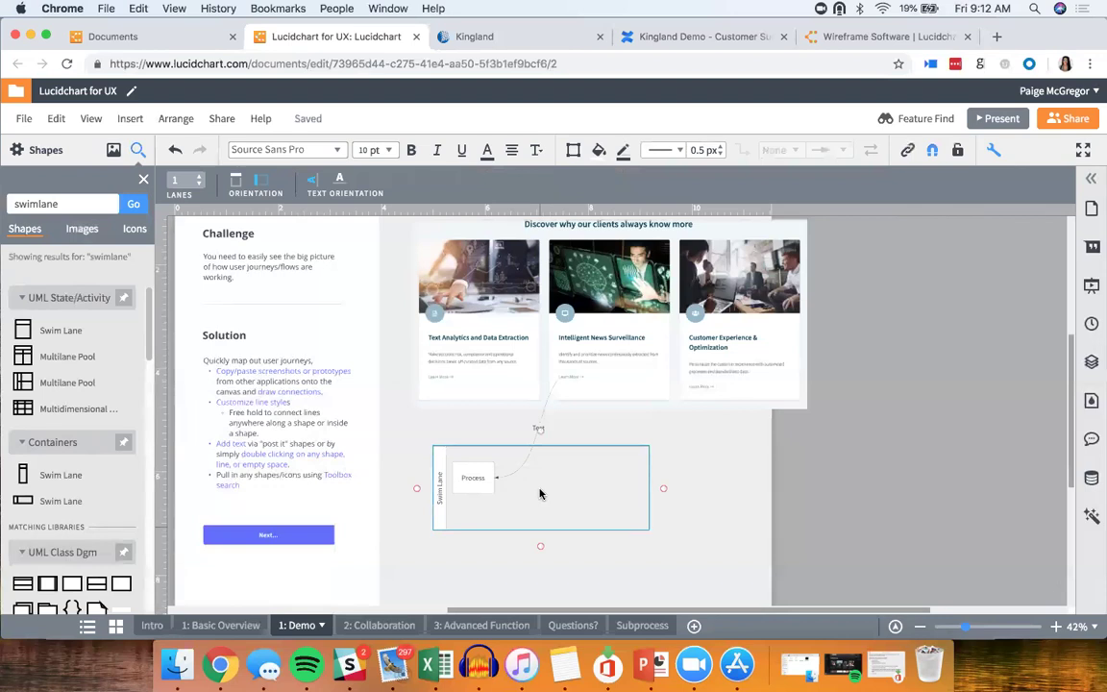
pyautogui.click(83, 229)
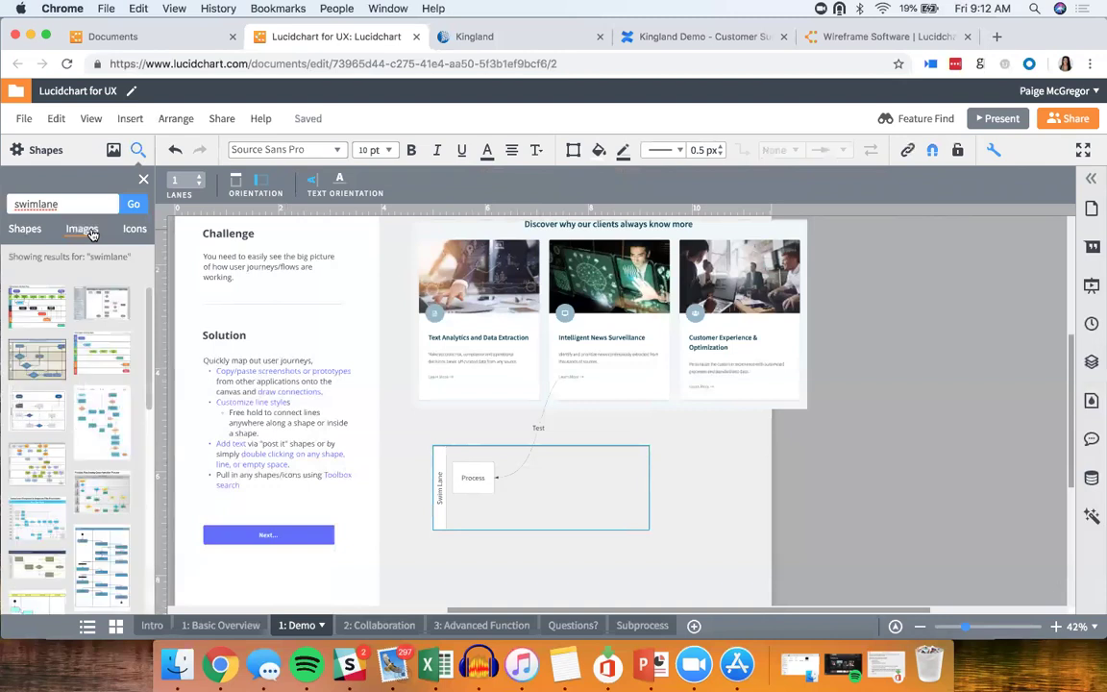
# Step: Search images for 'lucidchart' and drag the Lucidchart logo onto the page; the upload fails
pyautogui.press('BackSpace')
pyautogui.press('BackSpace')
pyautogui.press('BackSpace')
pyautogui.press('BackSpace')
pyautogui.press('BackSpace')
pyautogui.press('BackSpace')
pyautogui.press('BackSpace')
pyautogui.press('BackSpace')
pyautogui.write('lucidchart')
pyautogui.press('Return')
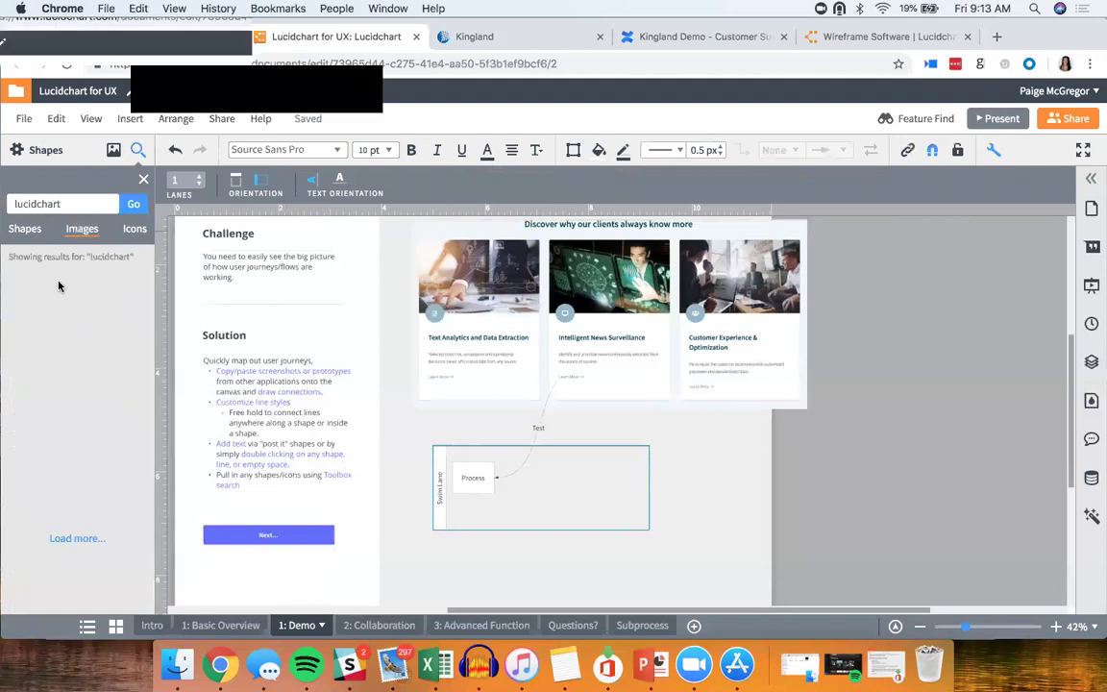
pyautogui.moveTo(50, 290); pyautogui.dragTo(732, 459)
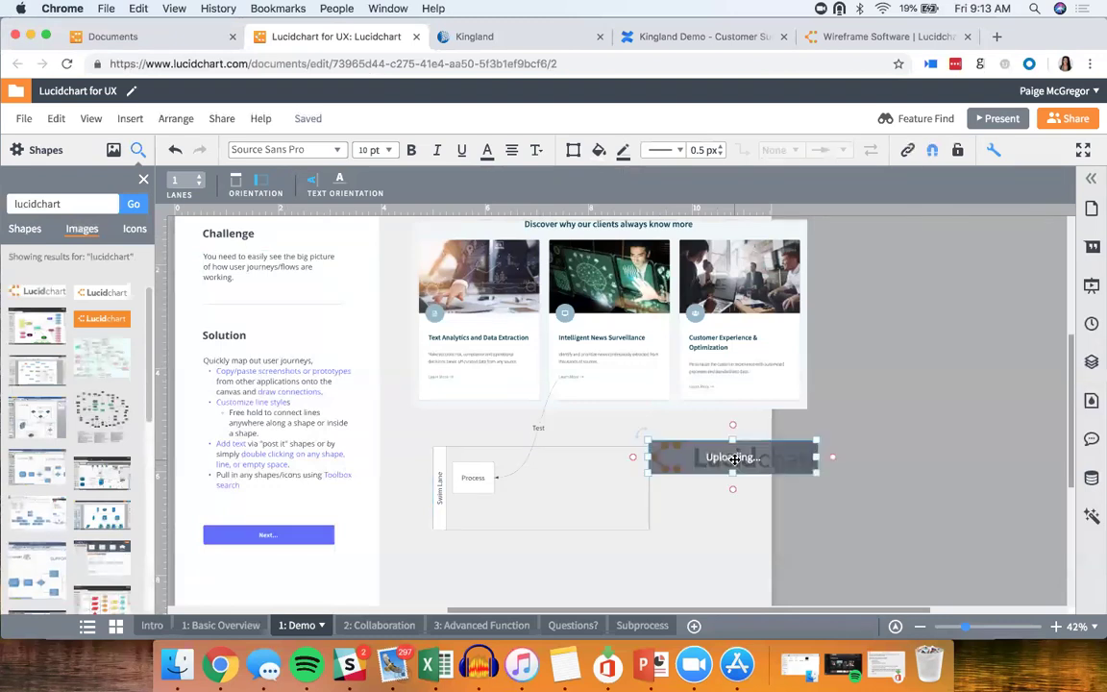
pyautogui.click(135, 230)
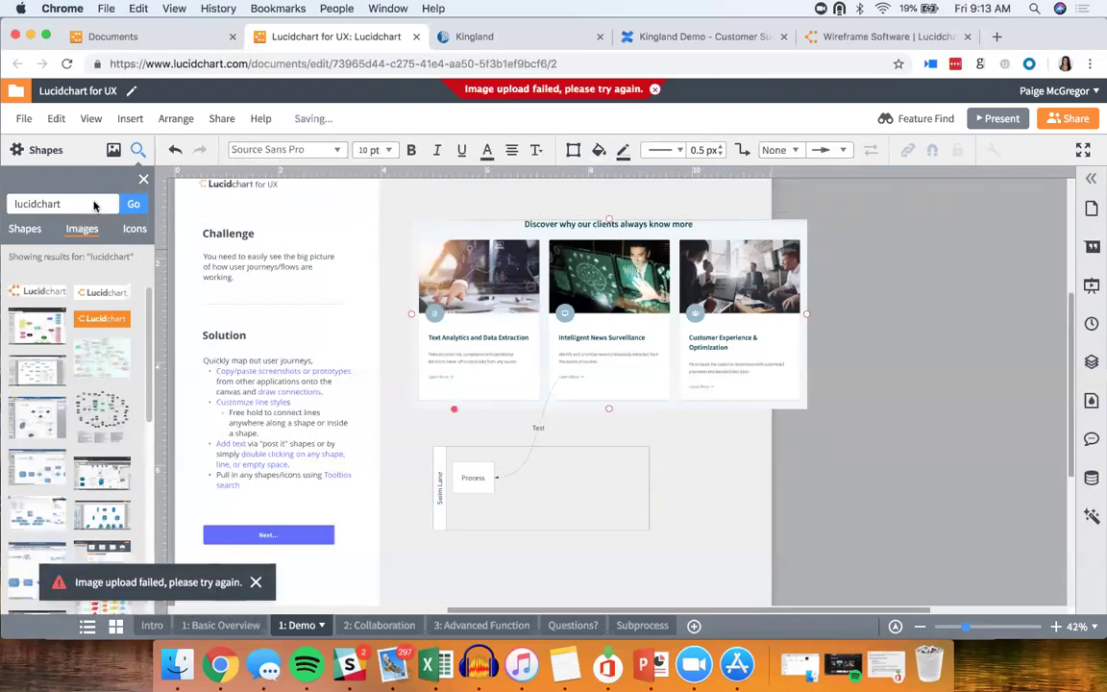
pyautogui.doubleClick(92, 204)
# Step: Search icons for 'Linkedin', drag one left of the swimlane, then delete the failed grey placeholder
pyautogui.write('Linkedin')
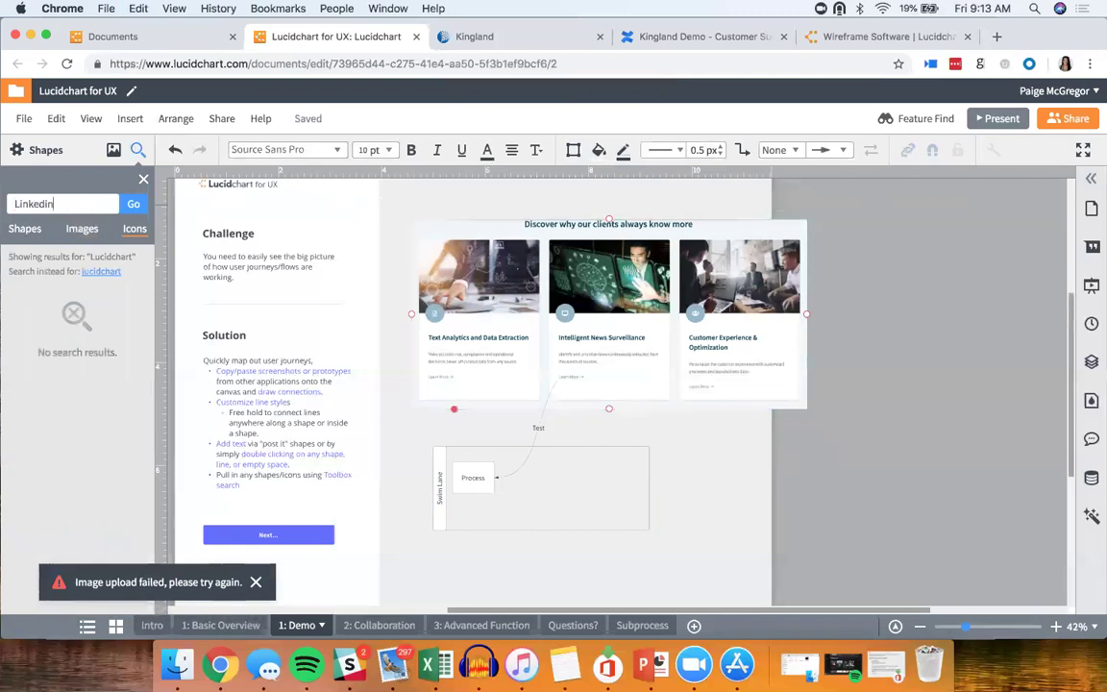
pyautogui.press('Return')
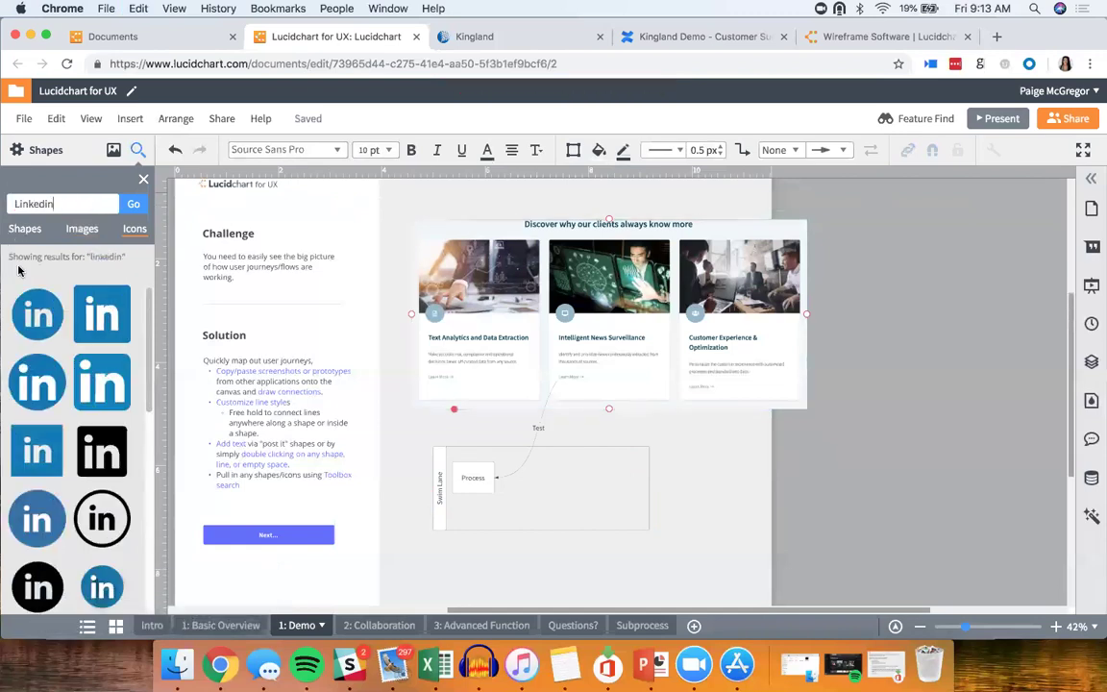
pyautogui.moveTo(373, 429); pyautogui.dragTo(407, 457)
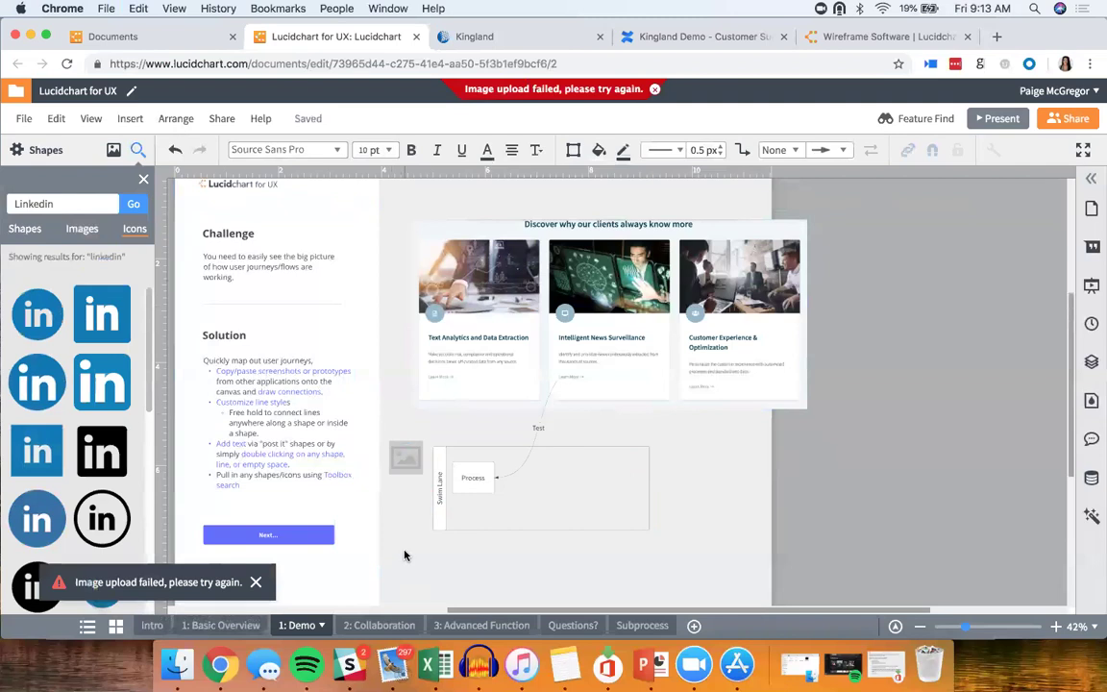
pyautogui.click(413, 455)
pyautogui.press('Delete')
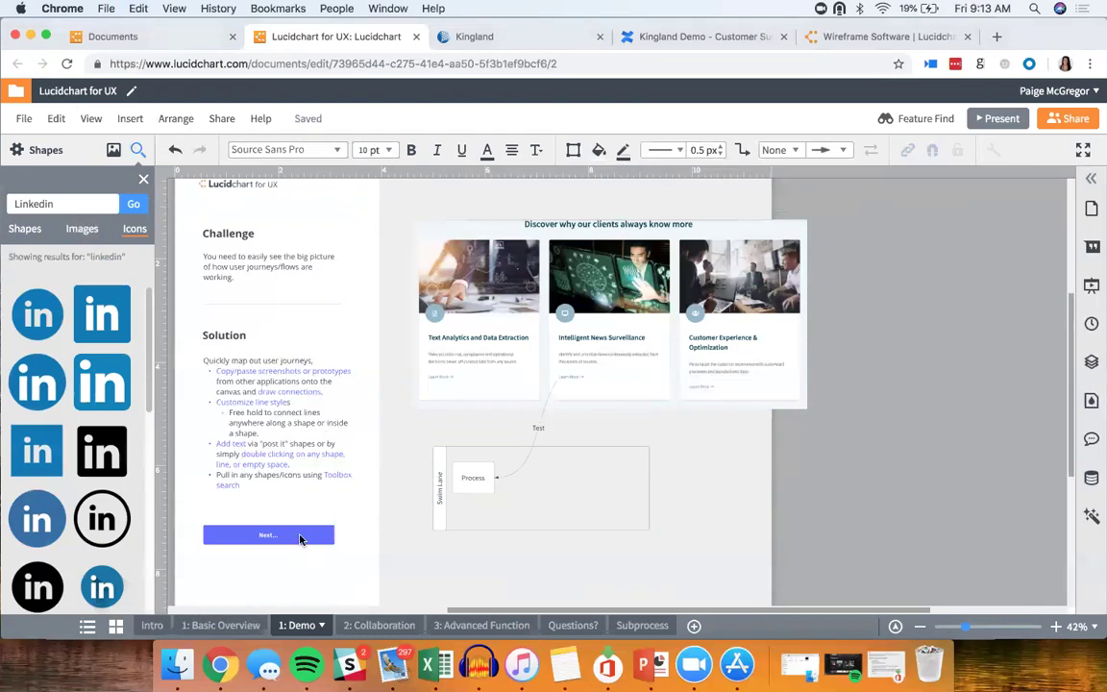
pyautogui.click(300, 536)
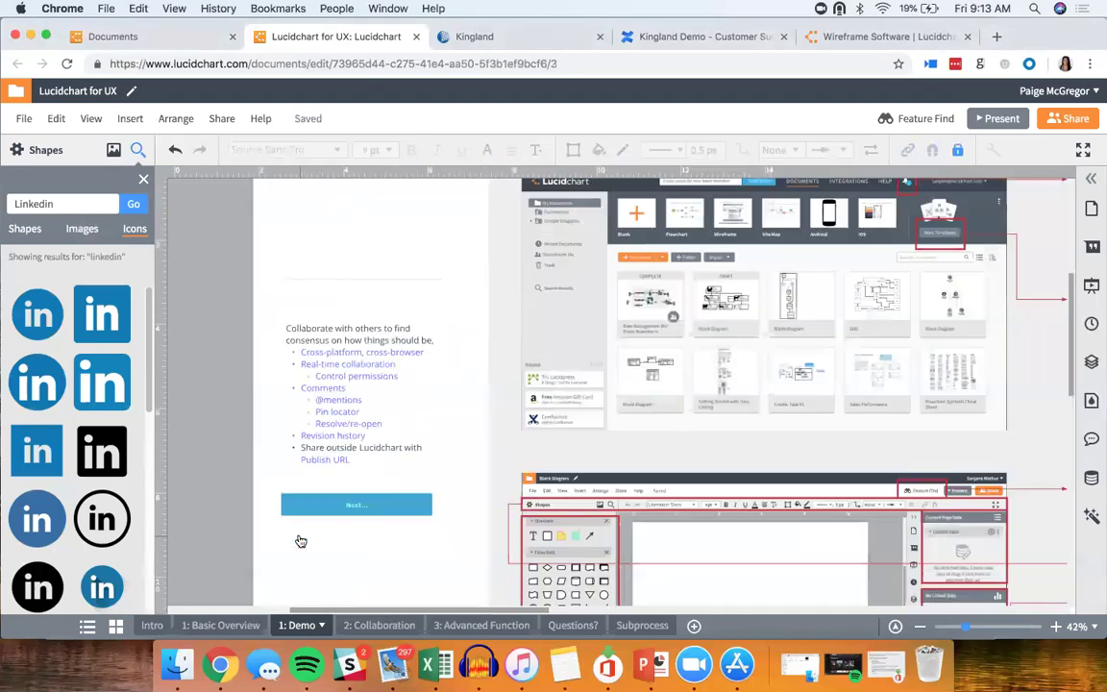
pyautogui.scroll(-5, 441, 419)
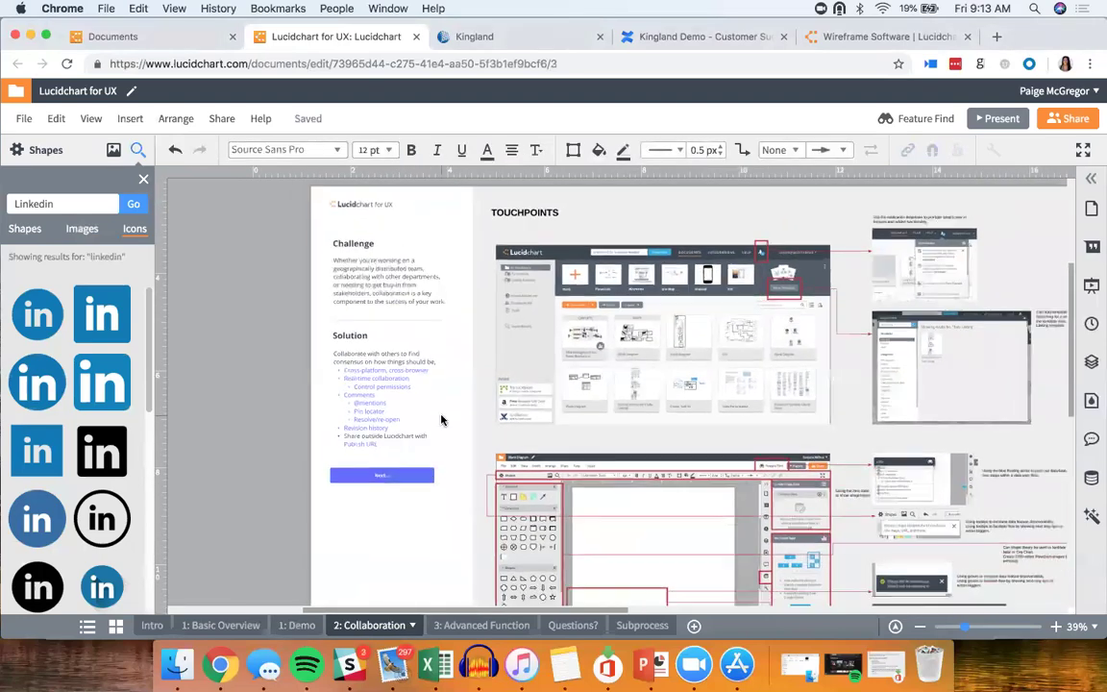
pyautogui.scroll(-2, 441, 419)
pyautogui.scroll(-5, 441, 419)
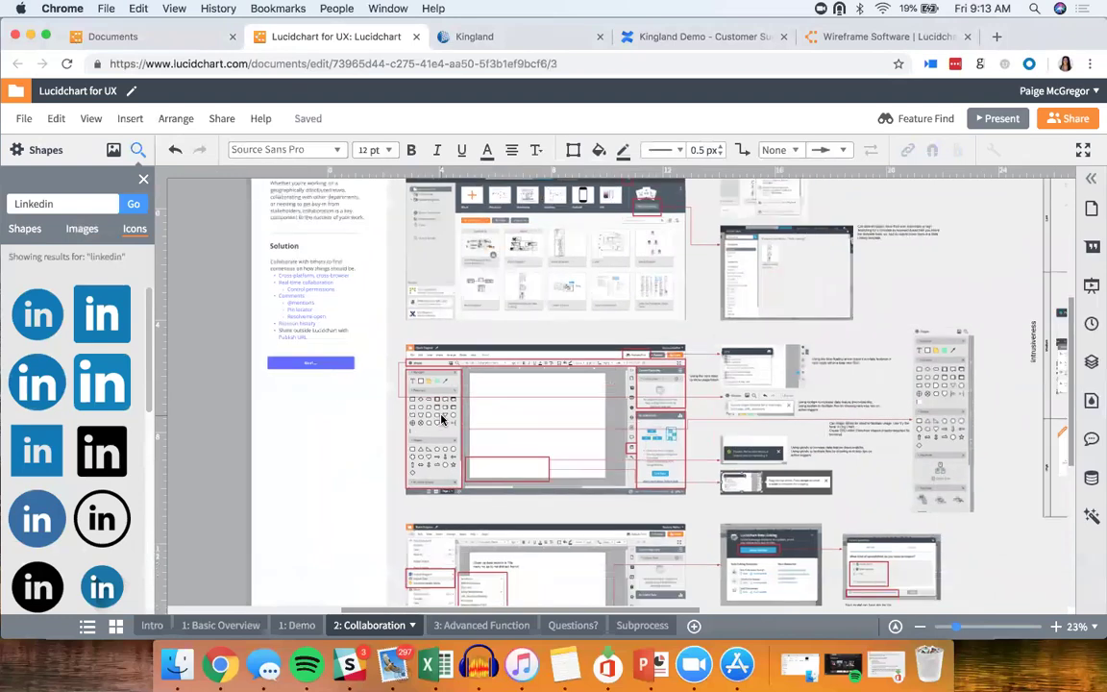
pyautogui.scroll(-4, 441, 419)
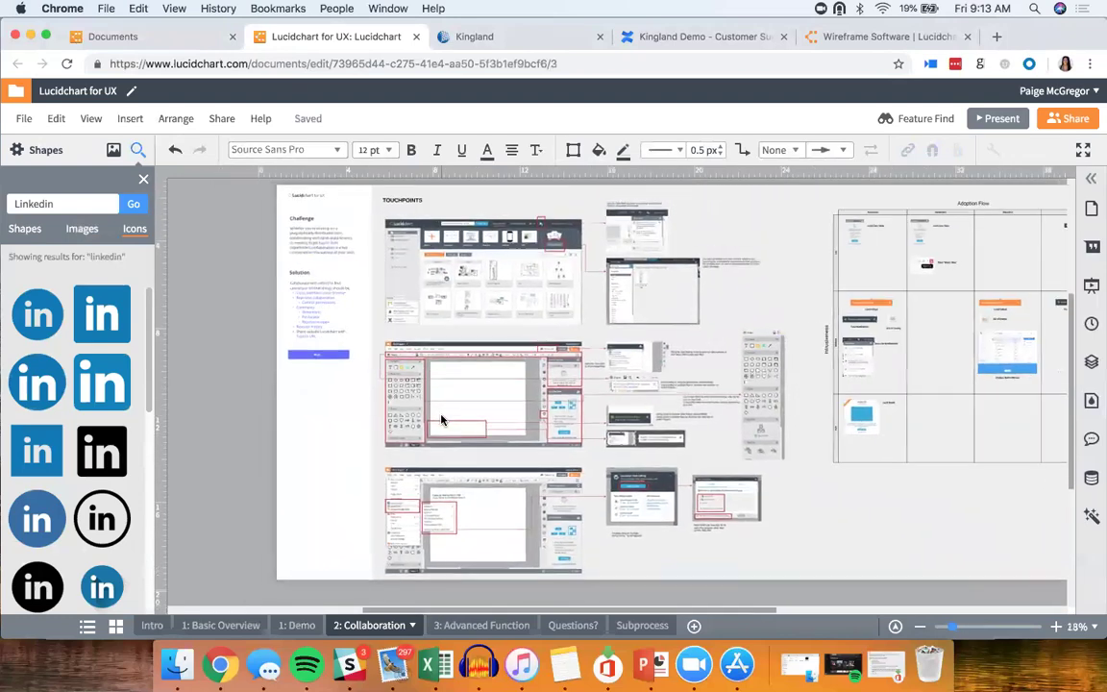
pyautogui.scroll(-3, 441, 419)
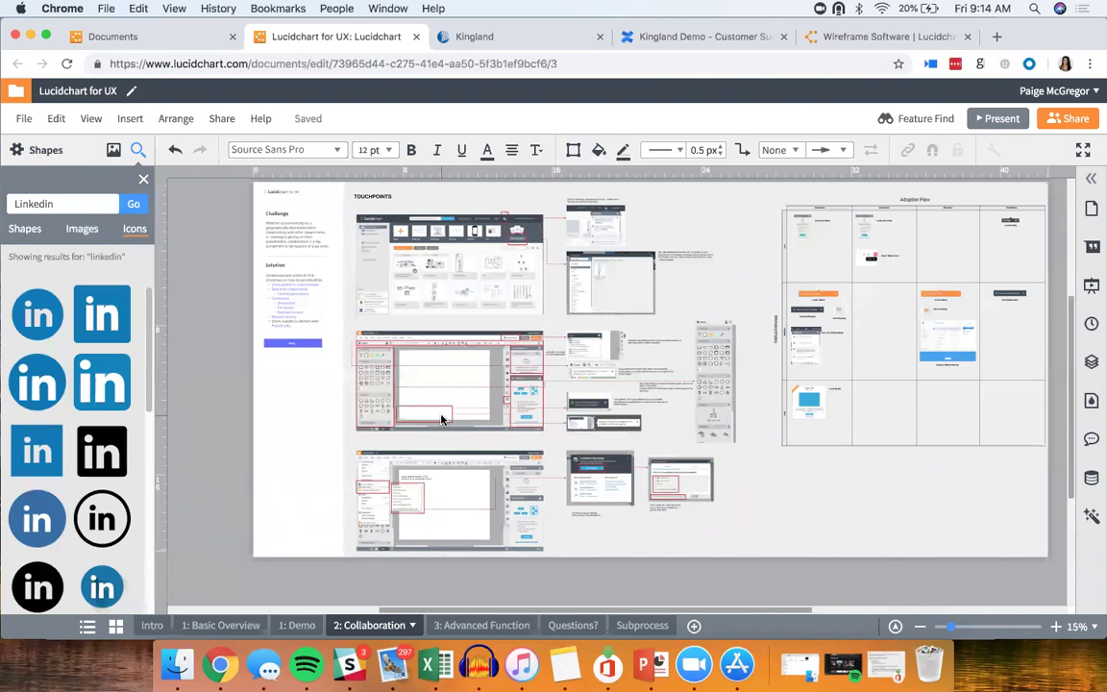
pyautogui.click(467, 368)
pyautogui.scroll(5, 467, 368)
pyautogui.scroll(5, 467, 368)
pyautogui.scroll(2, 467, 368)
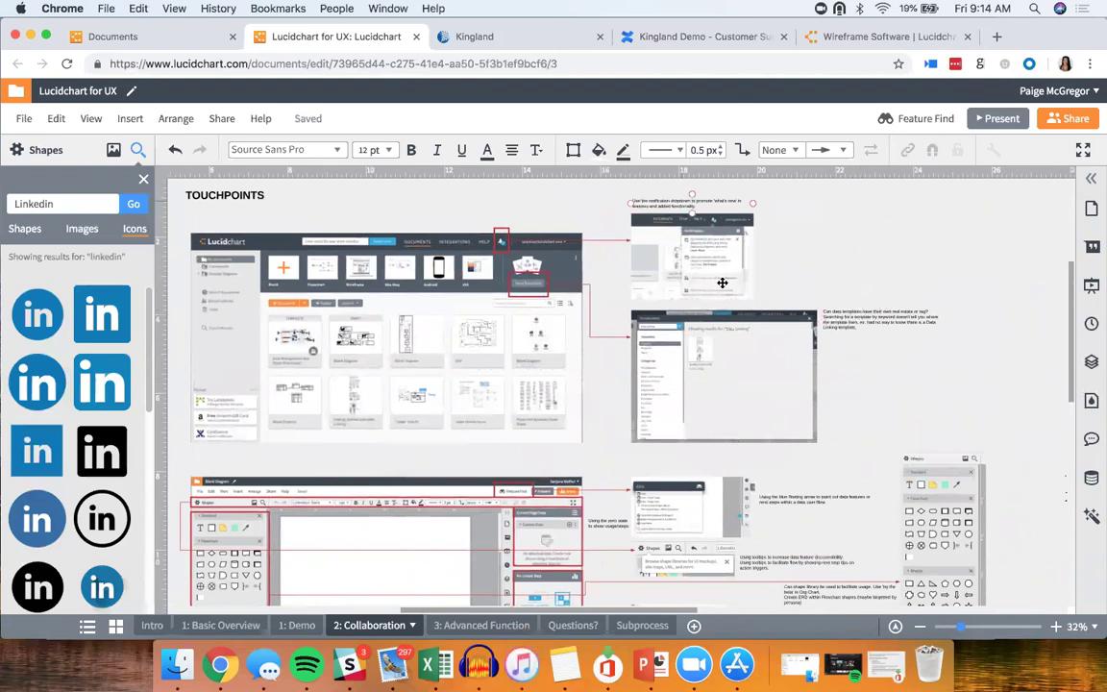
pyautogui.scroll(-2, 722, 282)
pyautogui.scroll(-6, 722, 282)
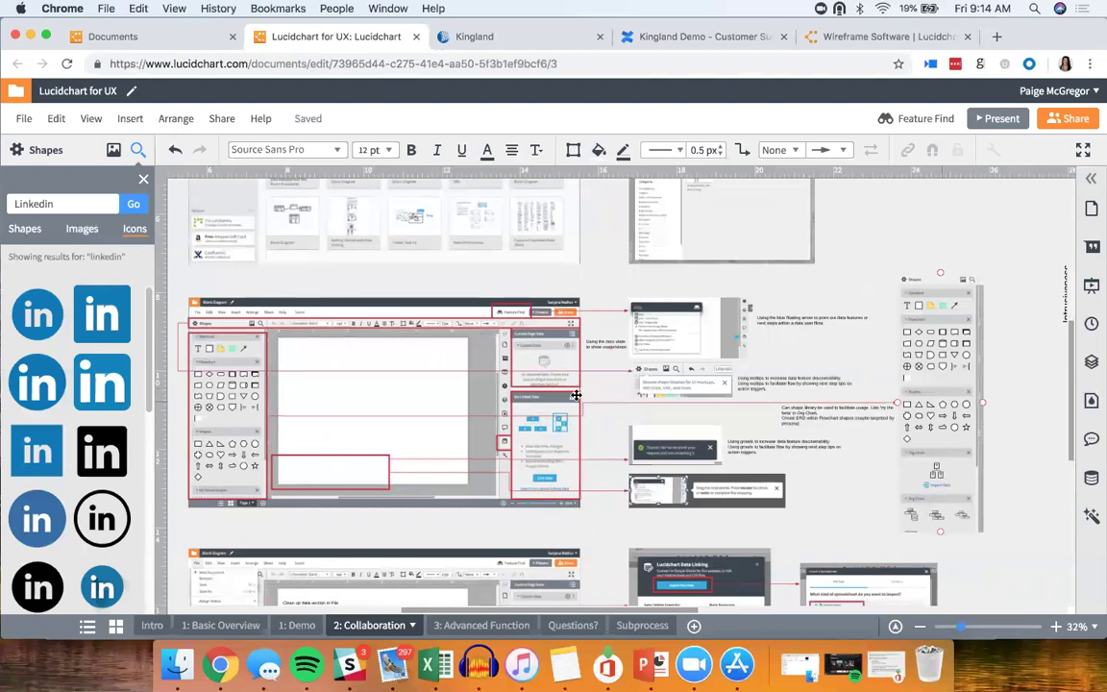
pyautogui.scroll(-8, 576, 395)
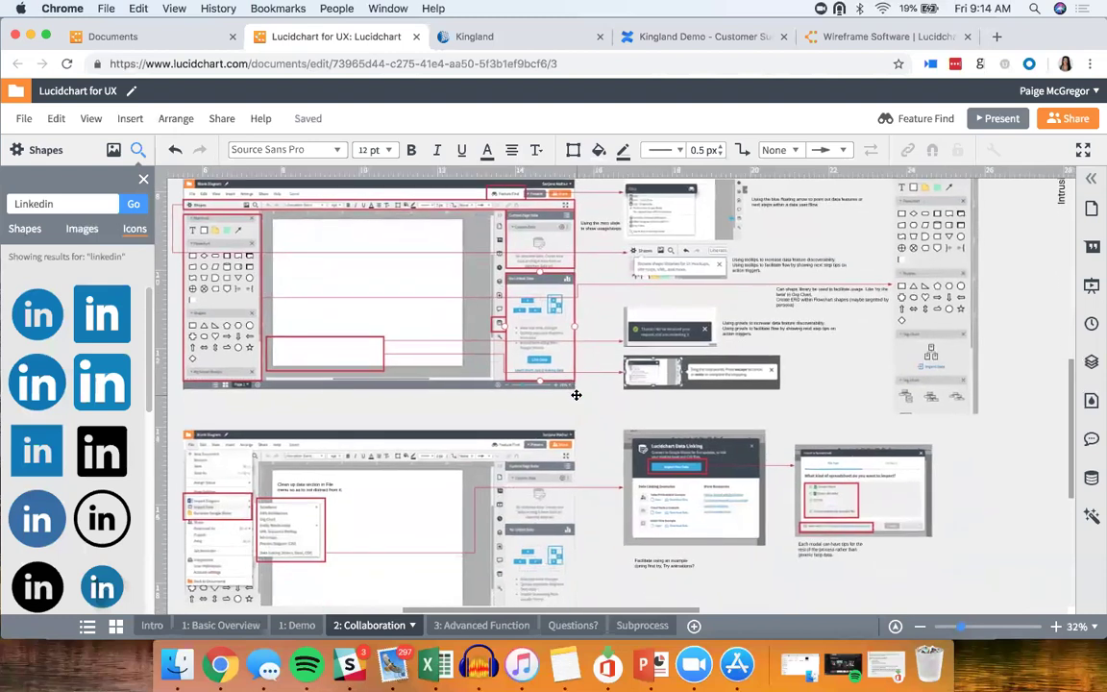
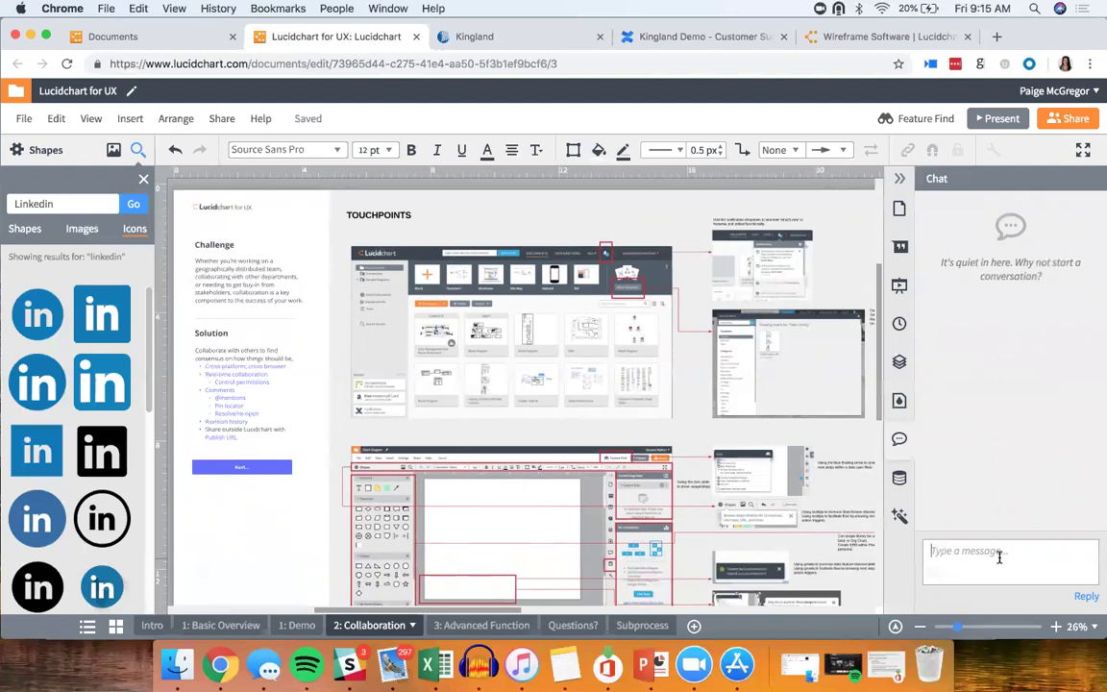
# Step: Send the message 'Test' in the document's Chat panel
pyautogui.write('Test')
pyautogui.press('Return')
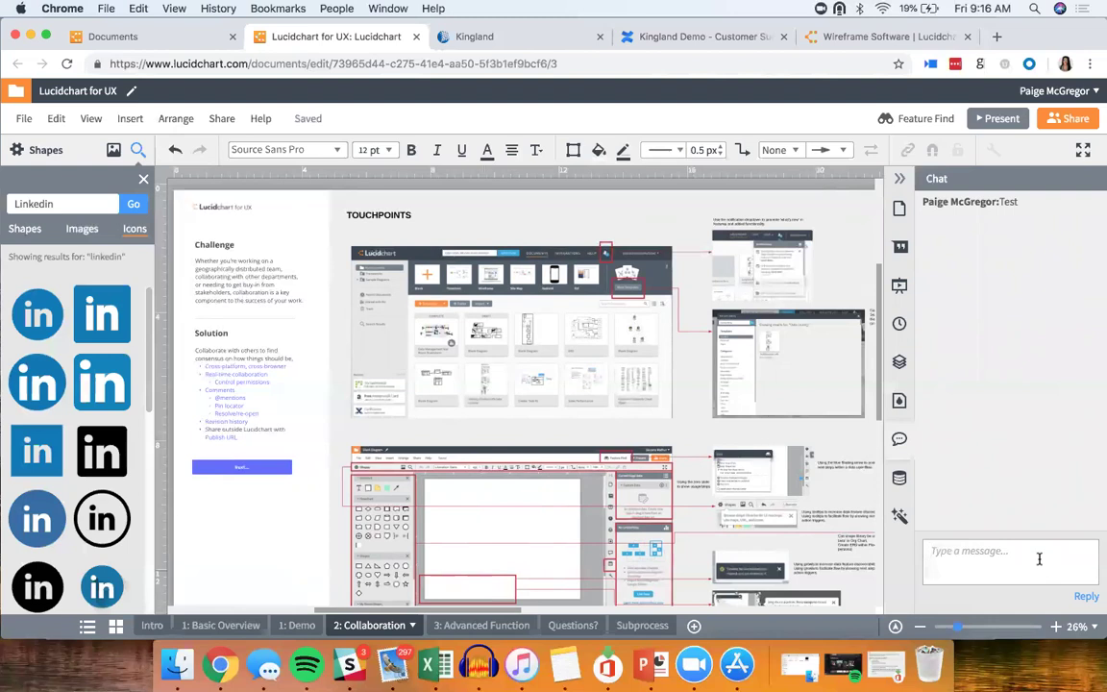
pyautogui.click(900, 249)
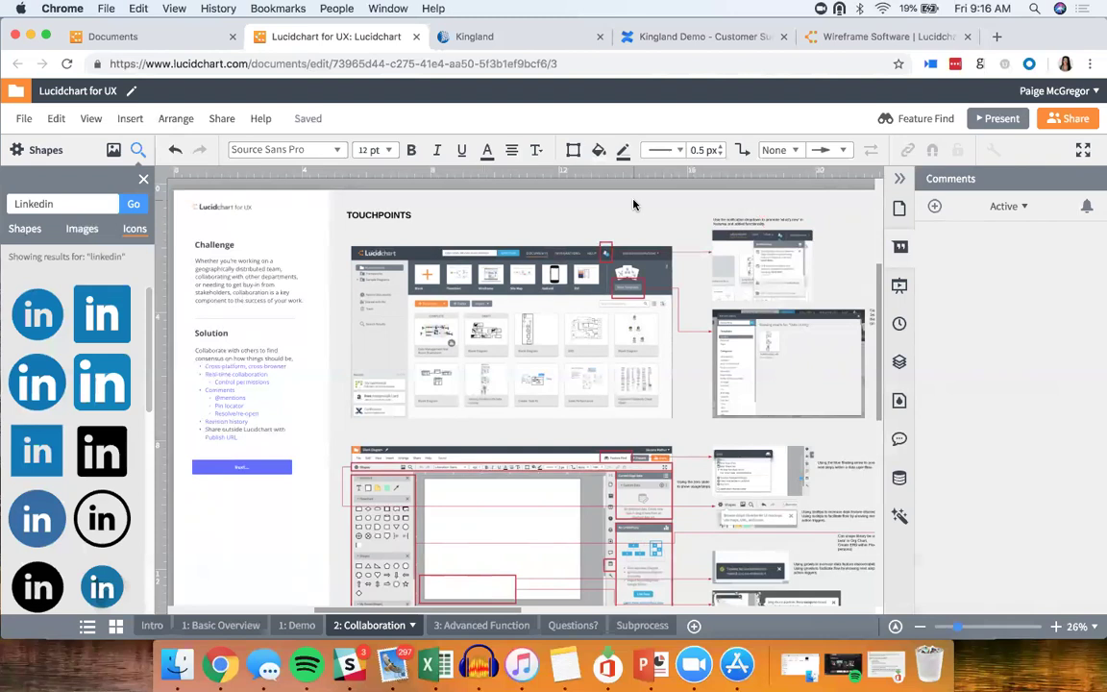
pyautogui.click(933, 207)
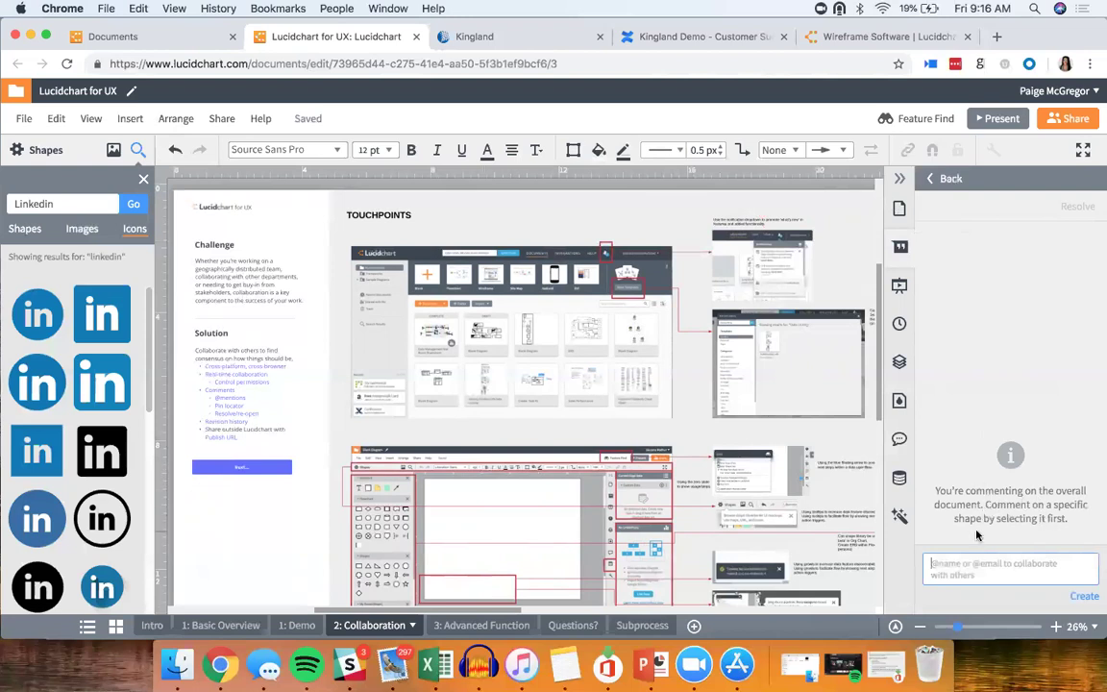
pyautogui.write('@')
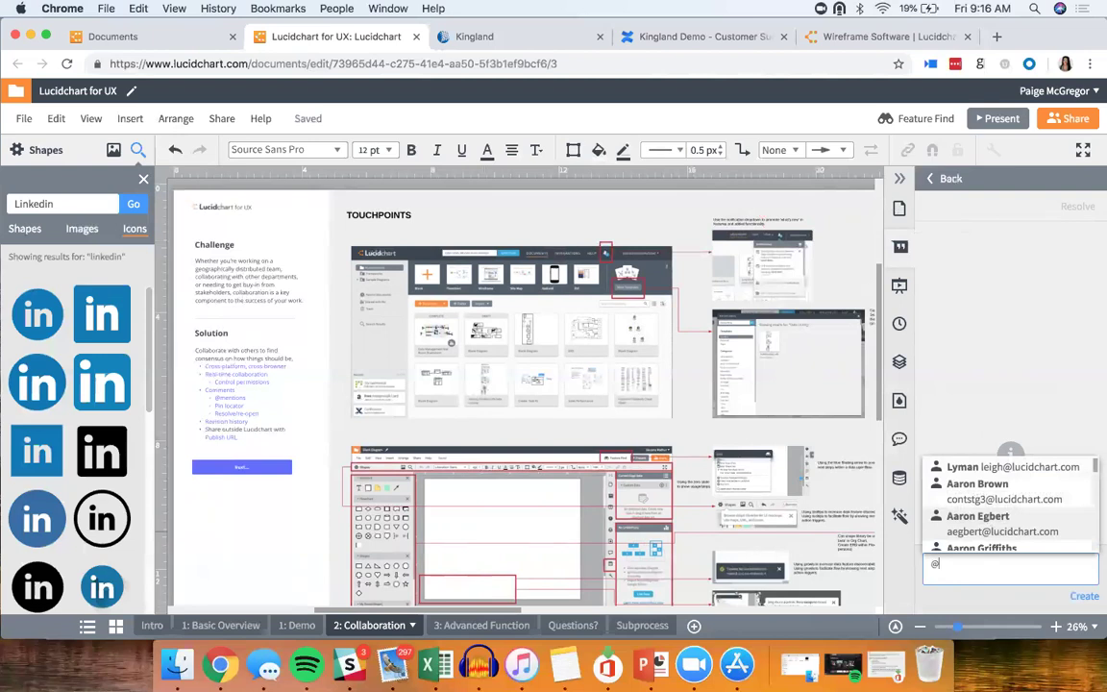
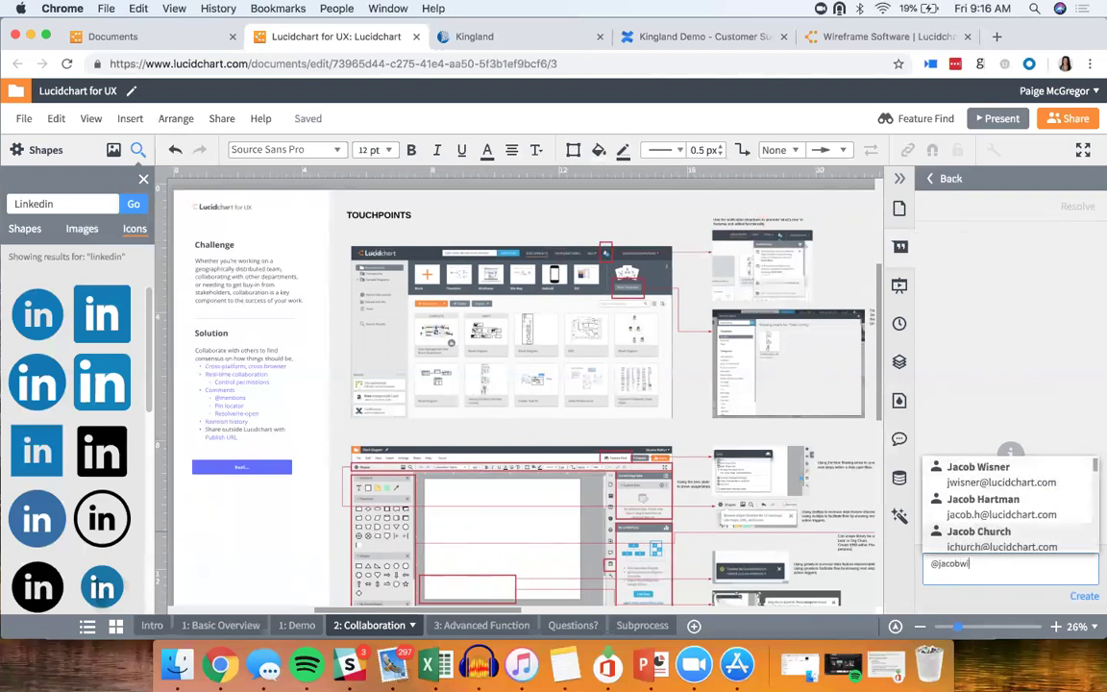
pyautogui.click(994, 481)
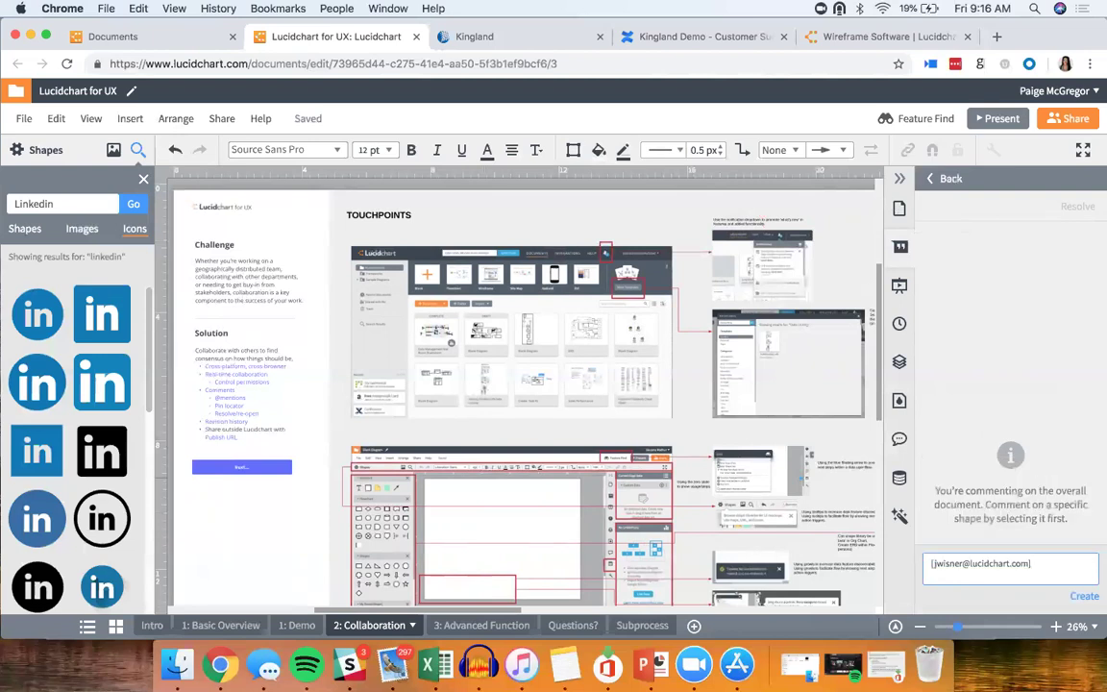
pyautogui.write('Test')
pyautogui.click(1083, 597)
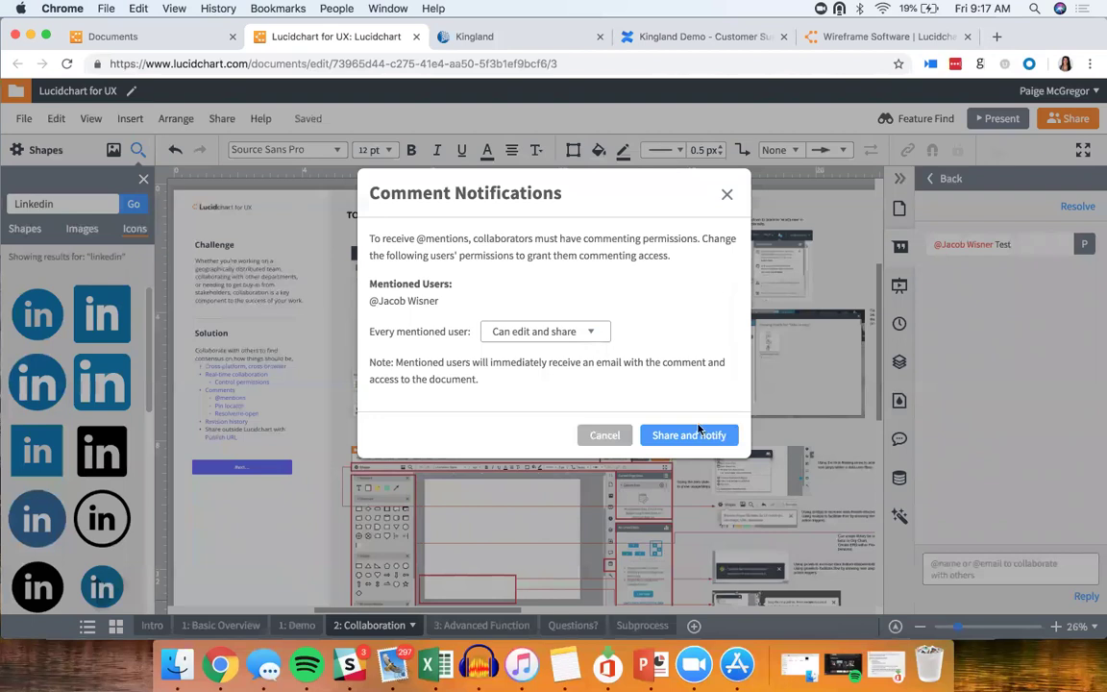
# Step: Share the document with the mentioned collaborator and notify them, then resolve the comment
pyautogui.click(702, 437)
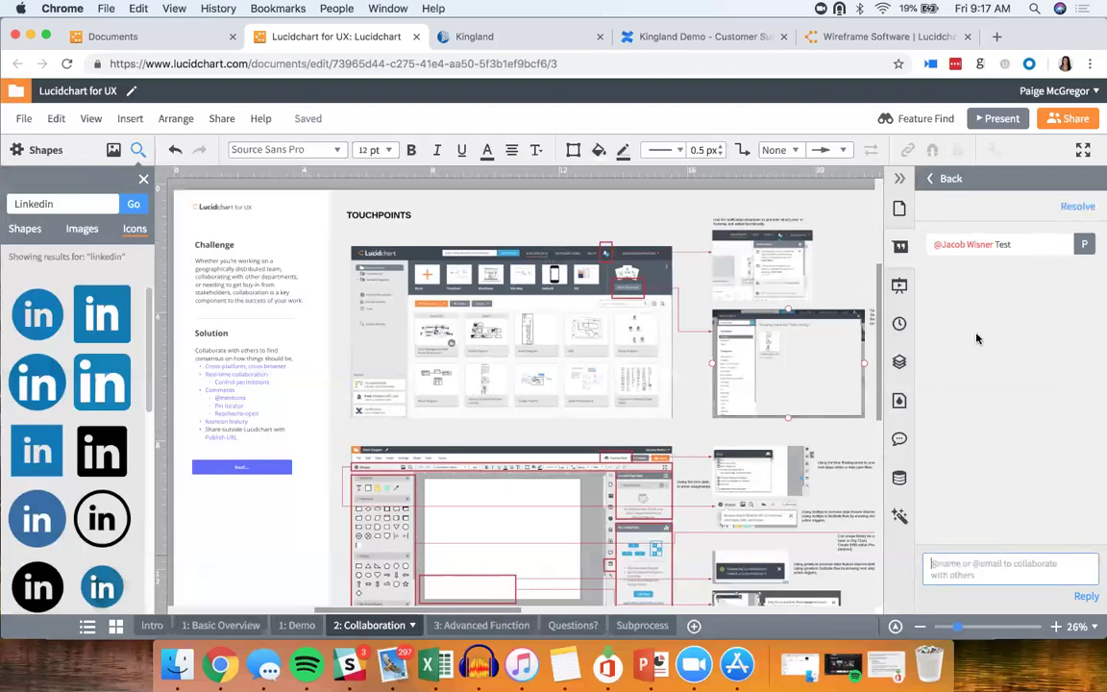
pyautogui.click(1086, 209)
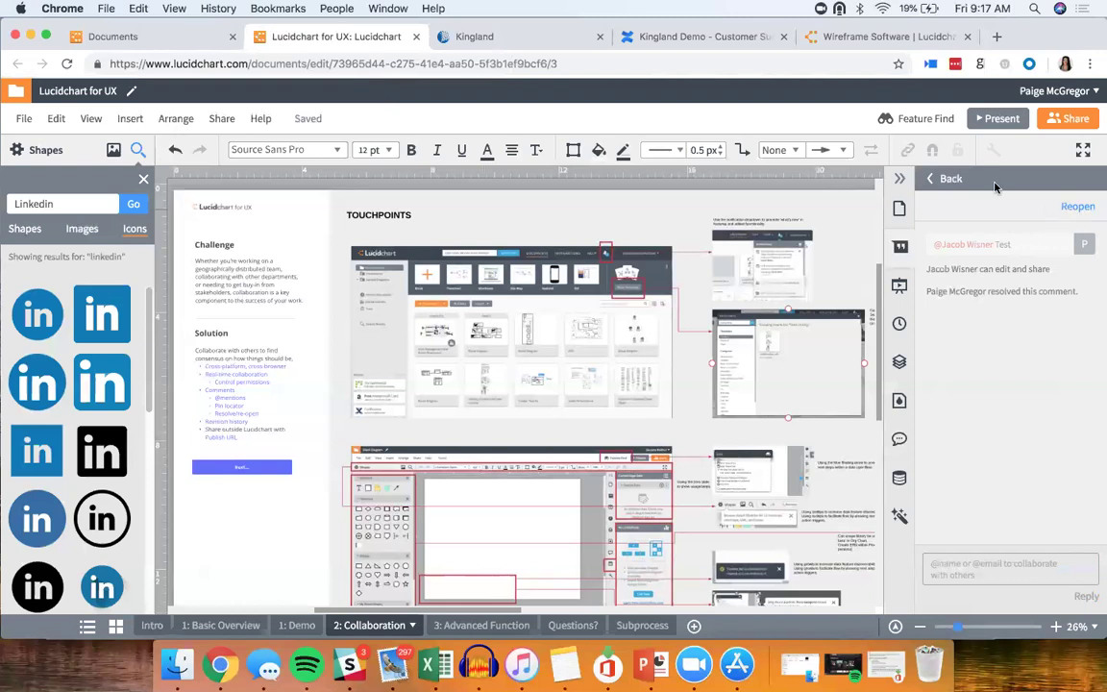
pyautogui.click(929, 179)
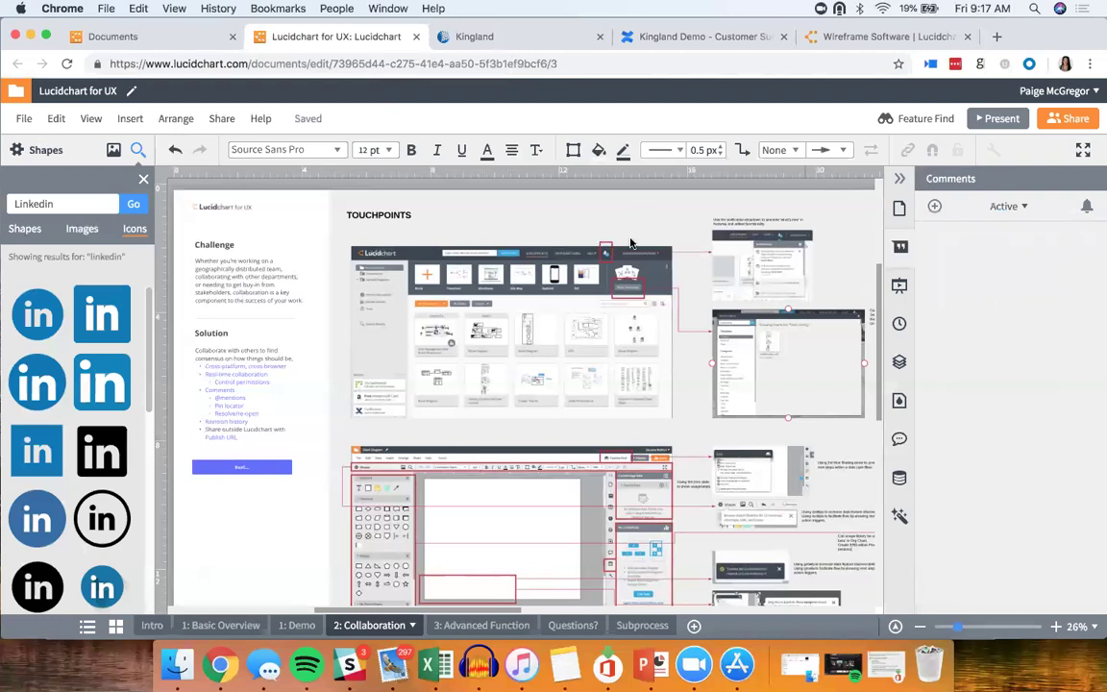
pyautogui.scroll(2, 630, 242)
pyautogui.scroll(5, 630, 242)
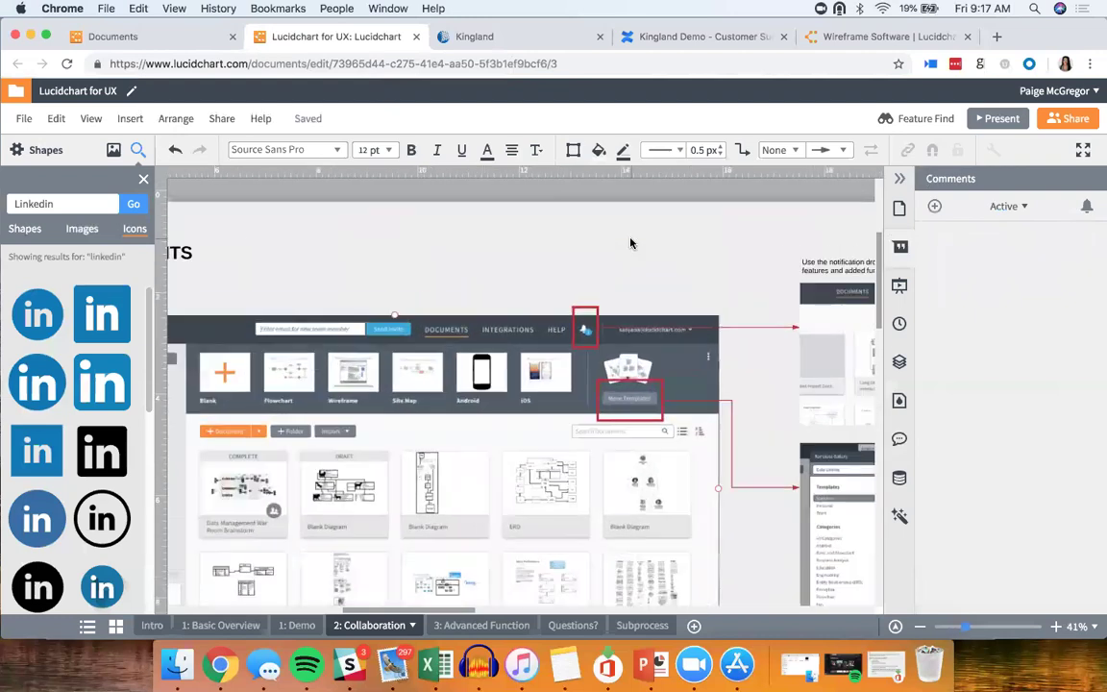
pyautogui.hscroll(5, 630, 243)
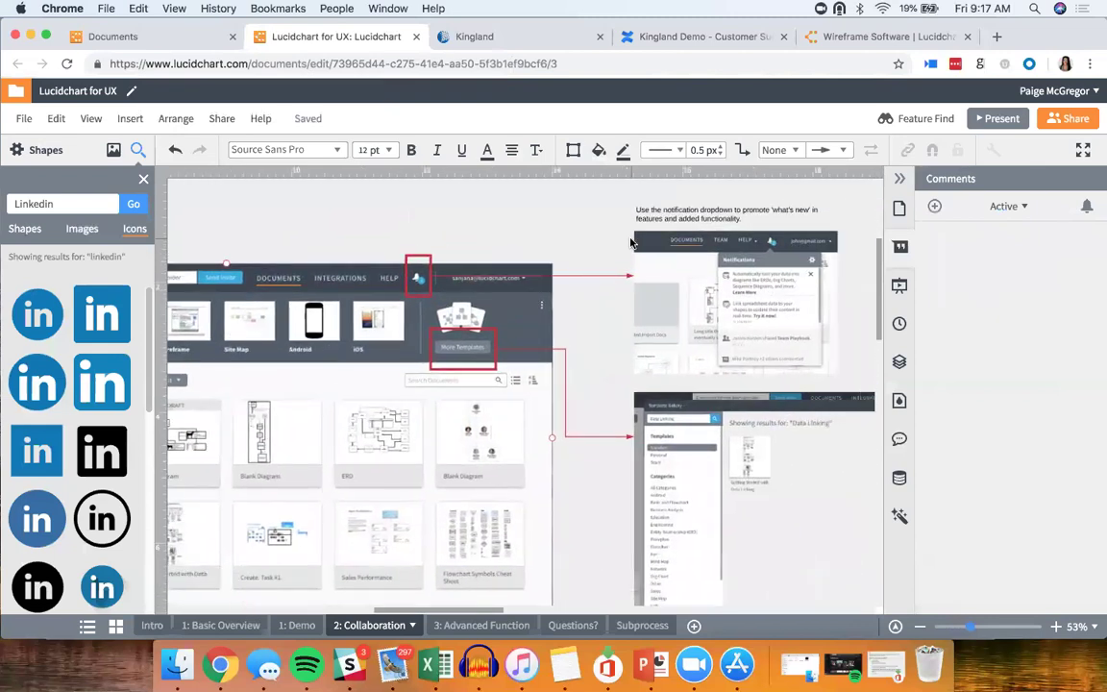
pyautogui.click(674, 312)
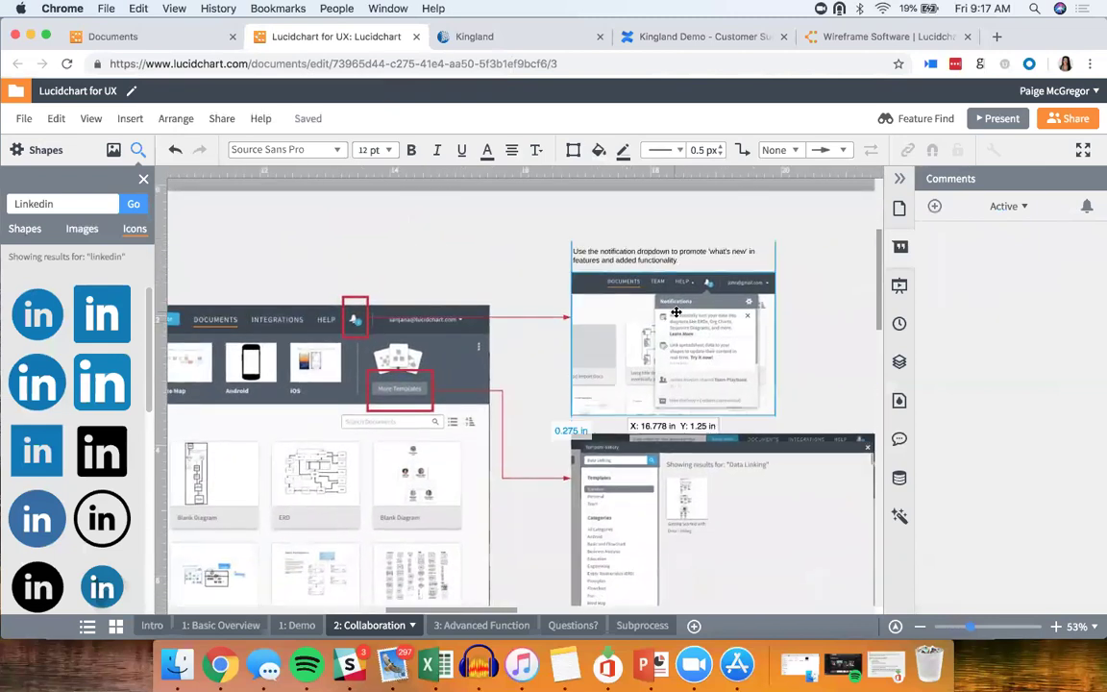
pyautogui.rightClick(676, 314)
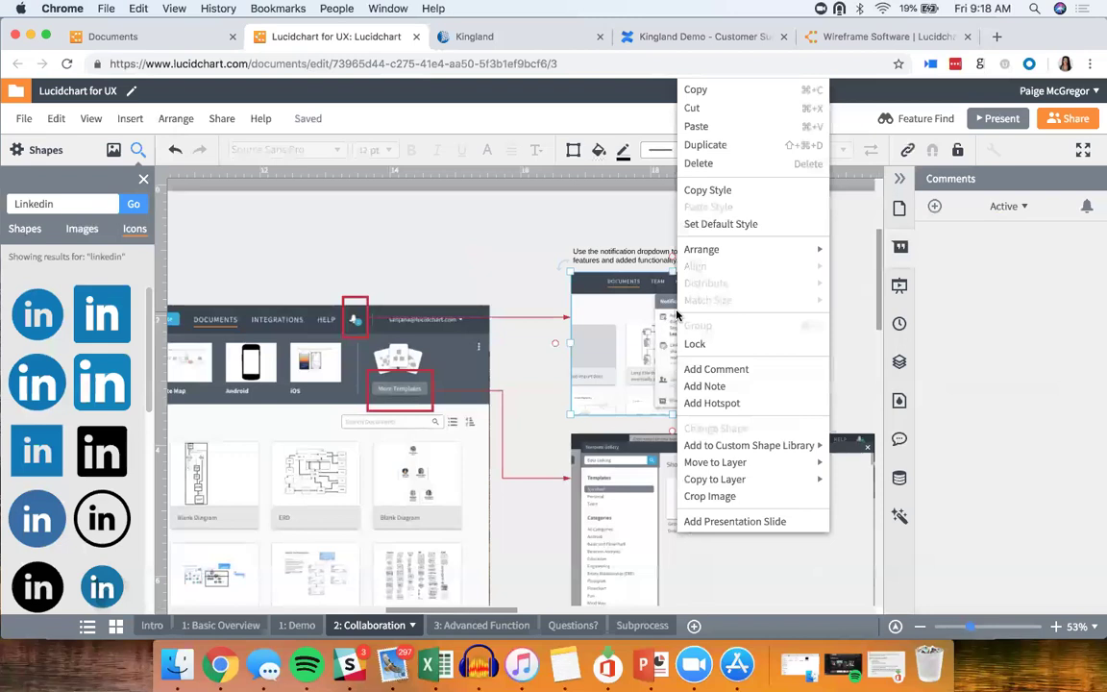
pyautogui.click(721, 367)
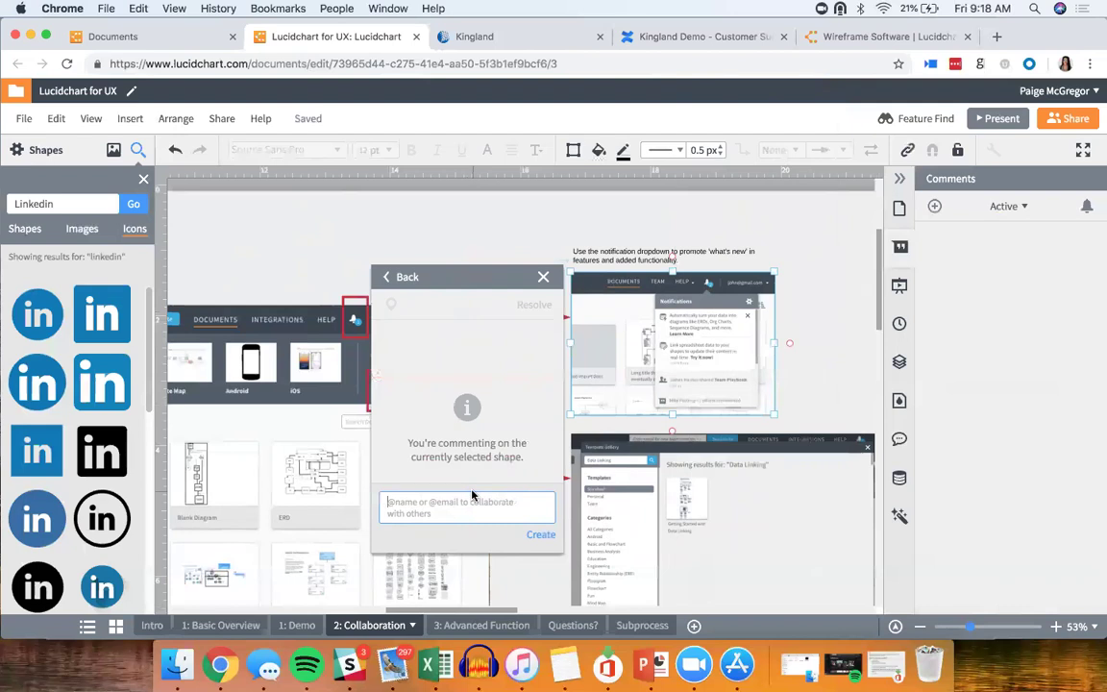
pyautogui.write('@')
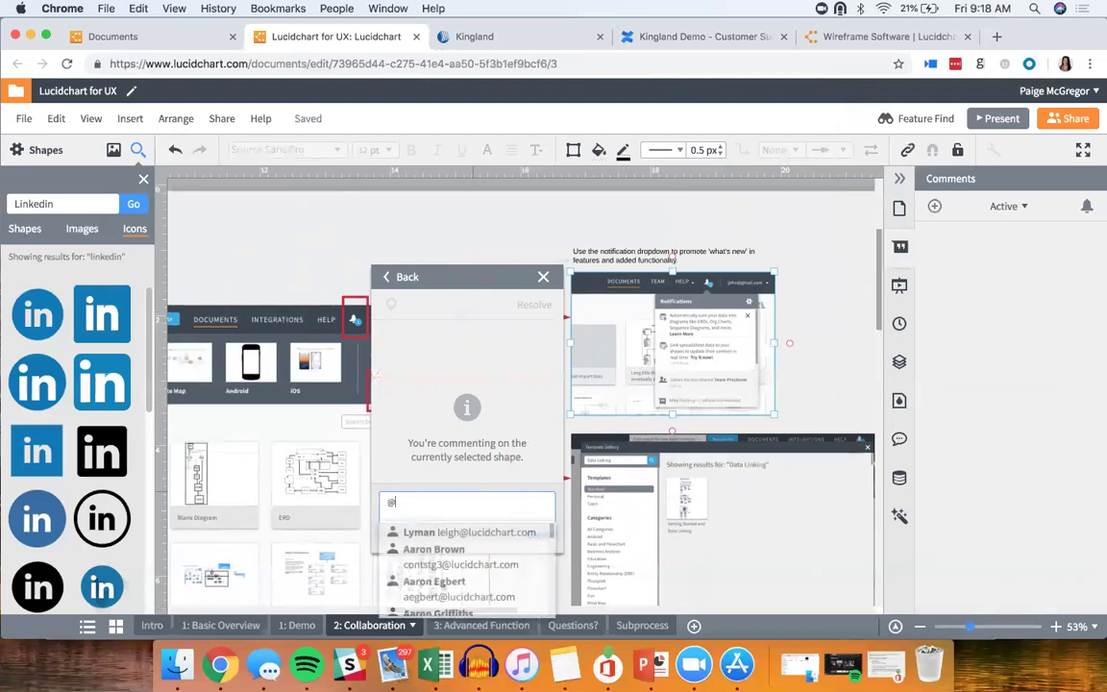
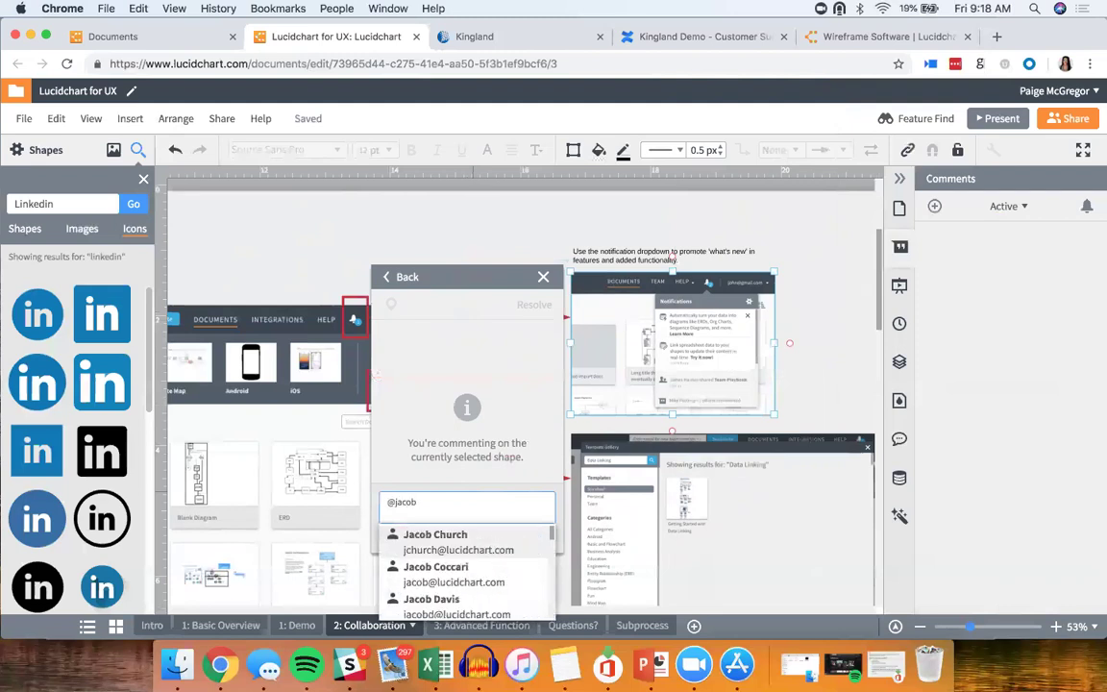
pyautogui.press('Return')
pyautogui.write('Te')
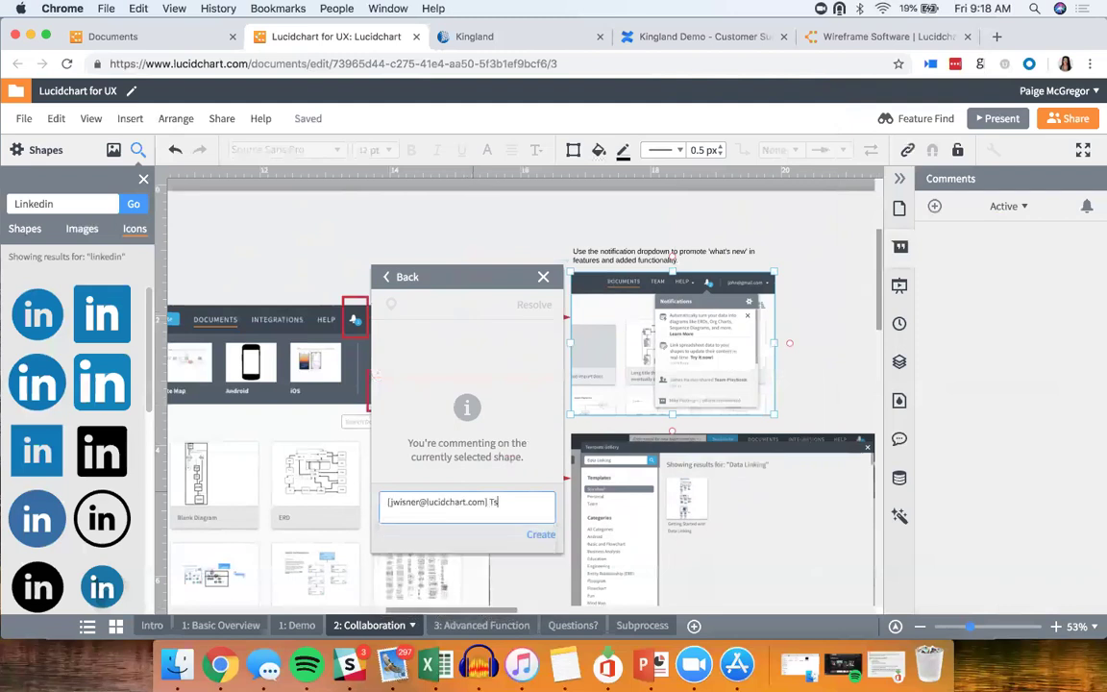
pyautogui.write('st')
pyautogui.click(544, 536)
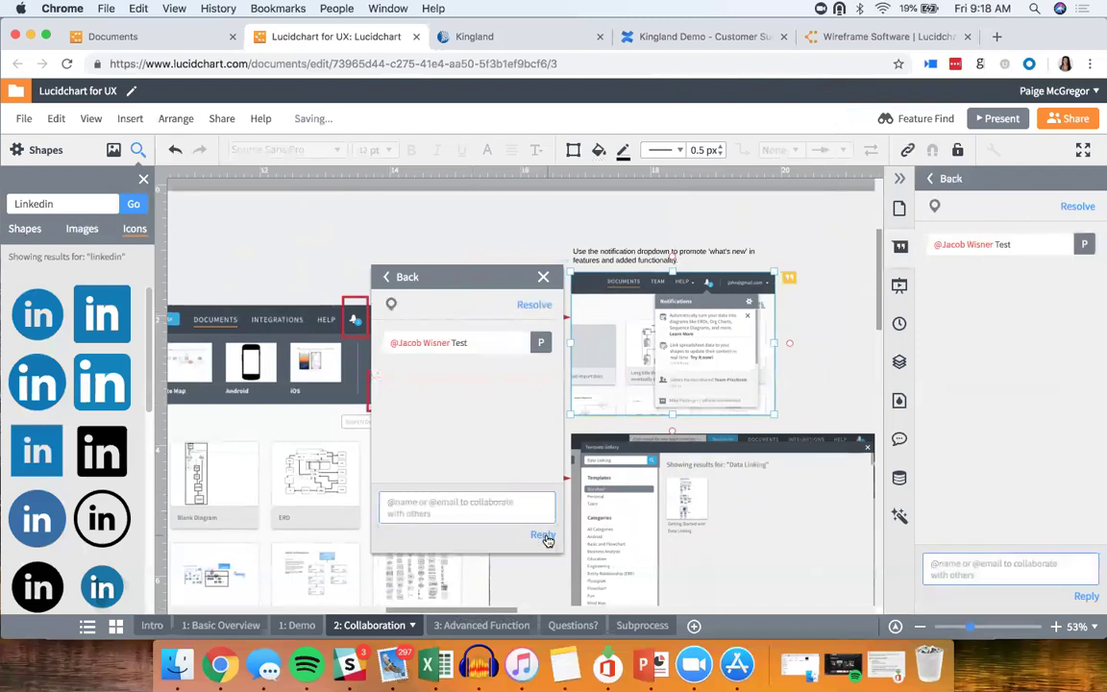
pyautogui.click(543, 276)
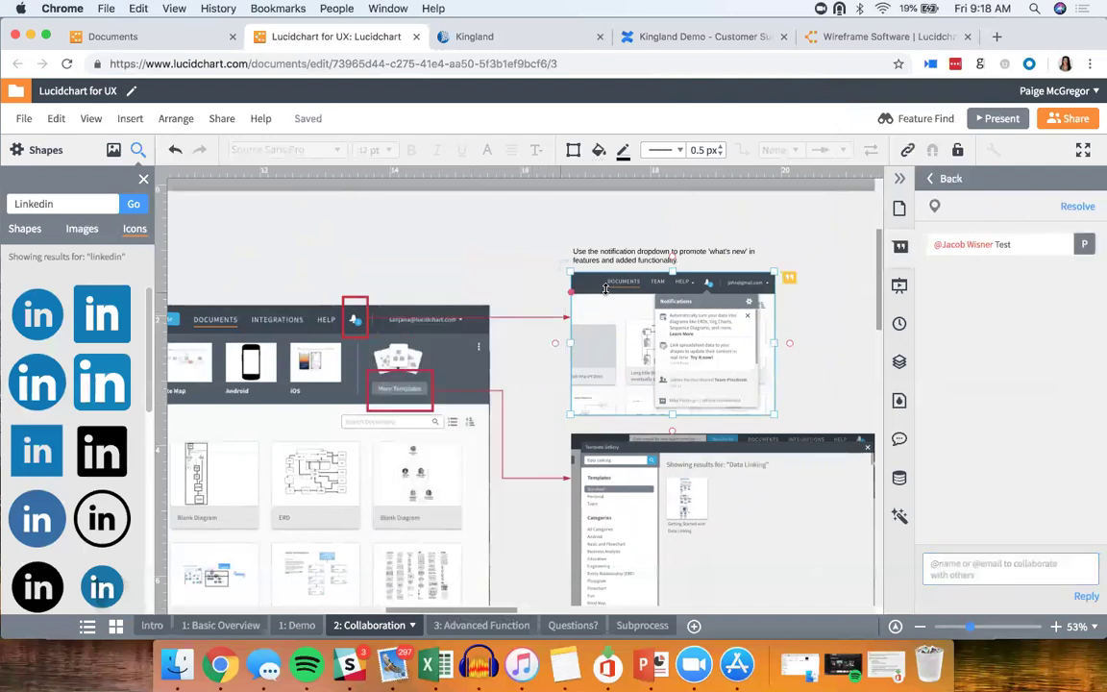
pyautogui.press('Escape')
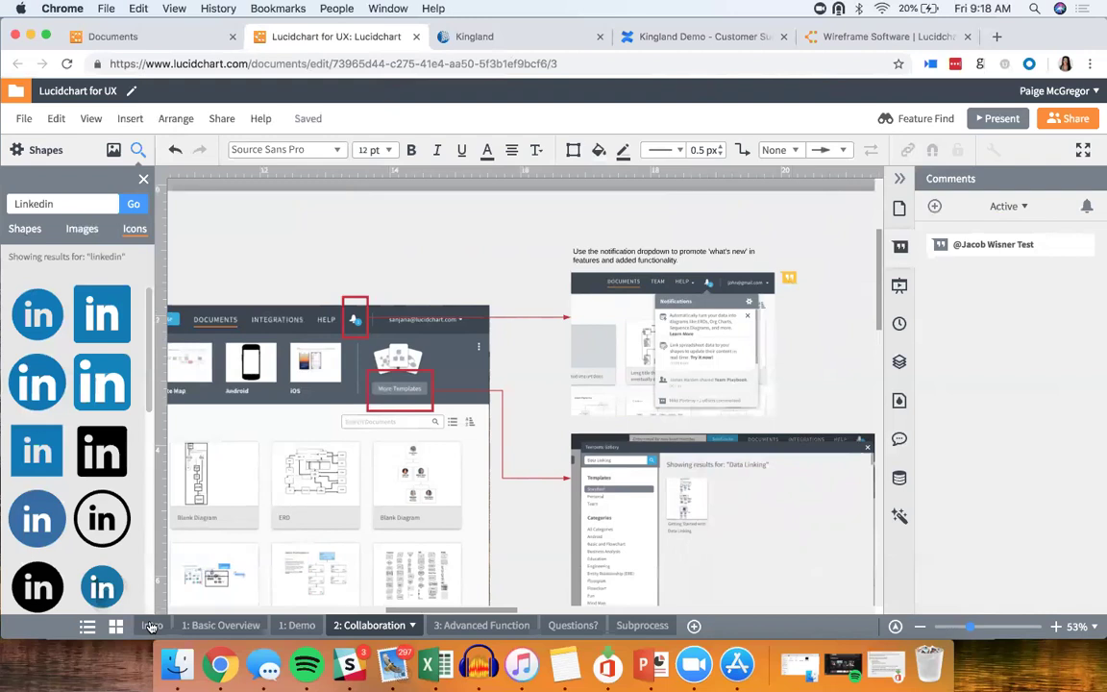
# Step: From the Intro page, open the Test comment's thread and jump to its notification screenshot
pyautogui.click(150, 625)
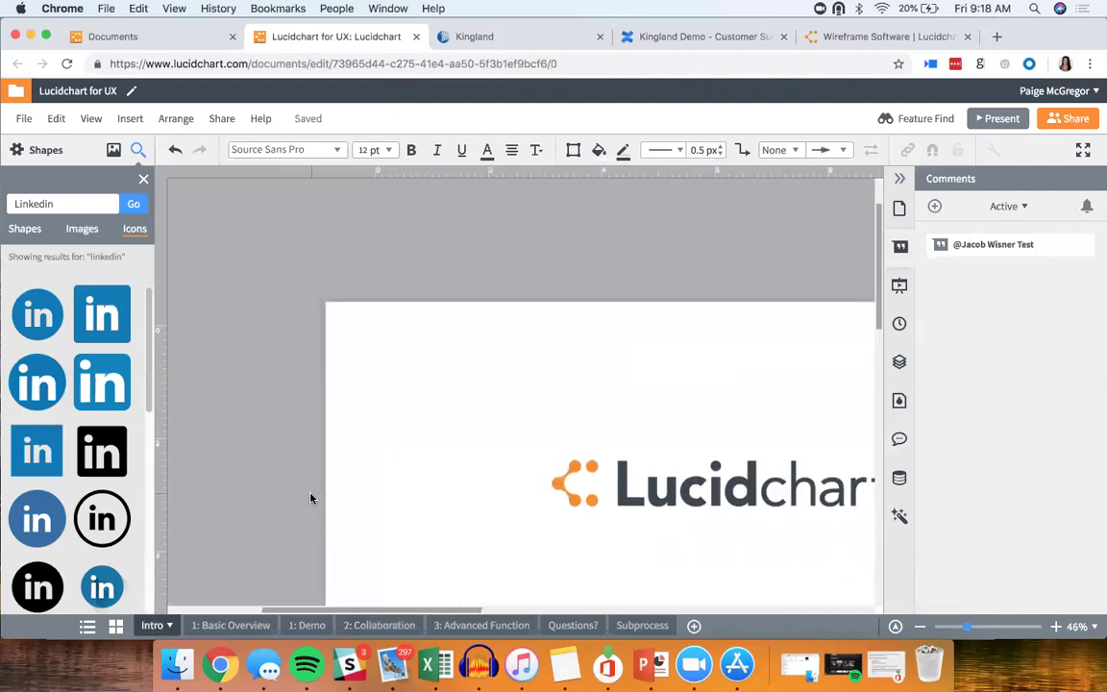
pyautogui.click(995, 253)
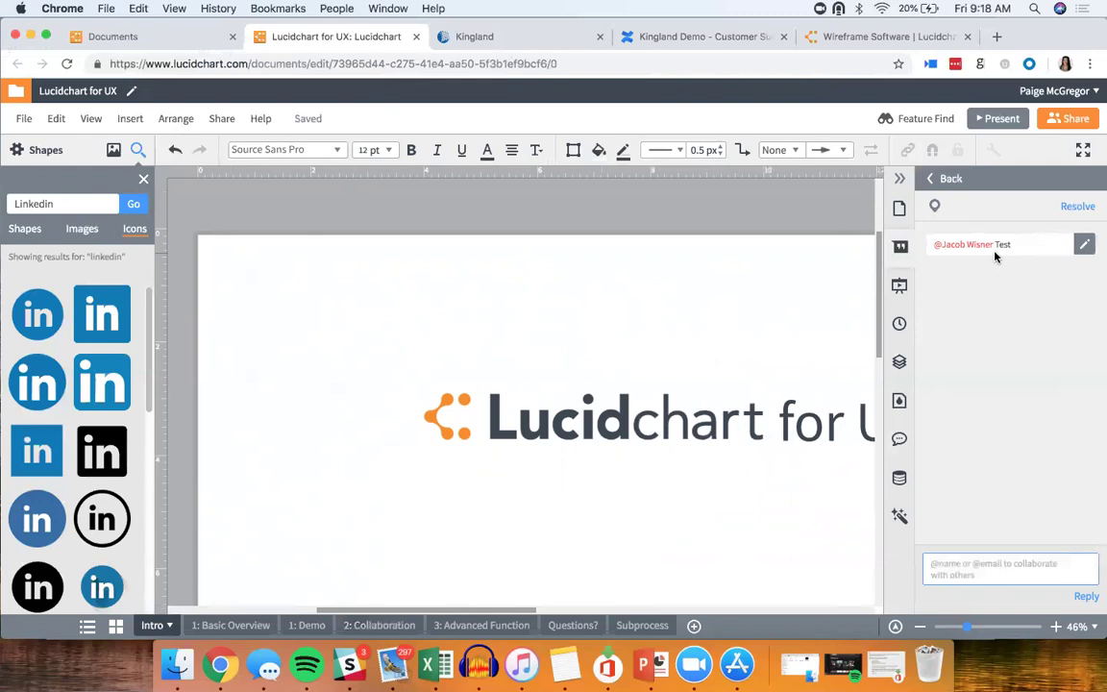
pyautogui.click(935, 208)
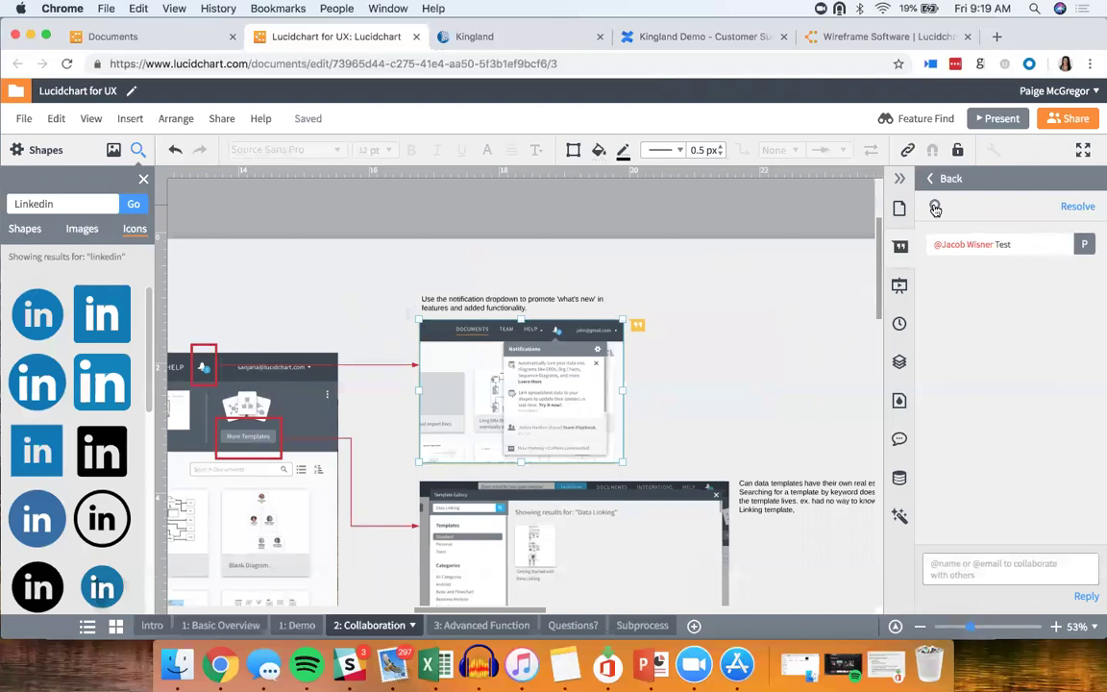
# Step: Resolve the image comment and filter the comments list to show resolved ones
pyautogui.click(1074, 206)
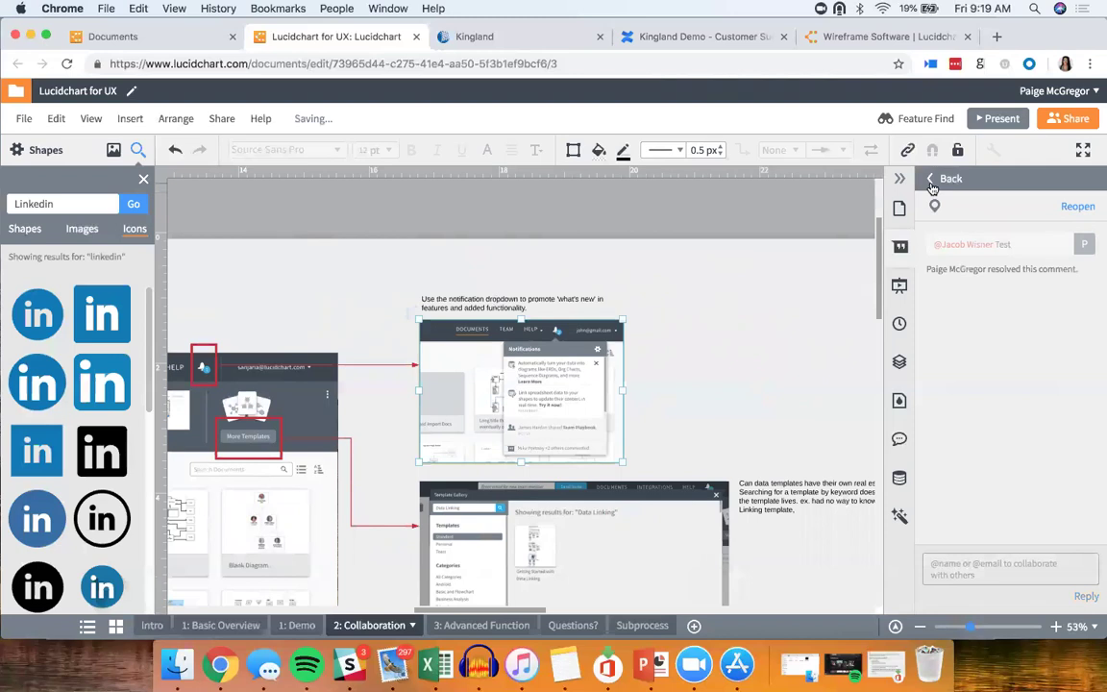
pyautogui.click(932, 186)
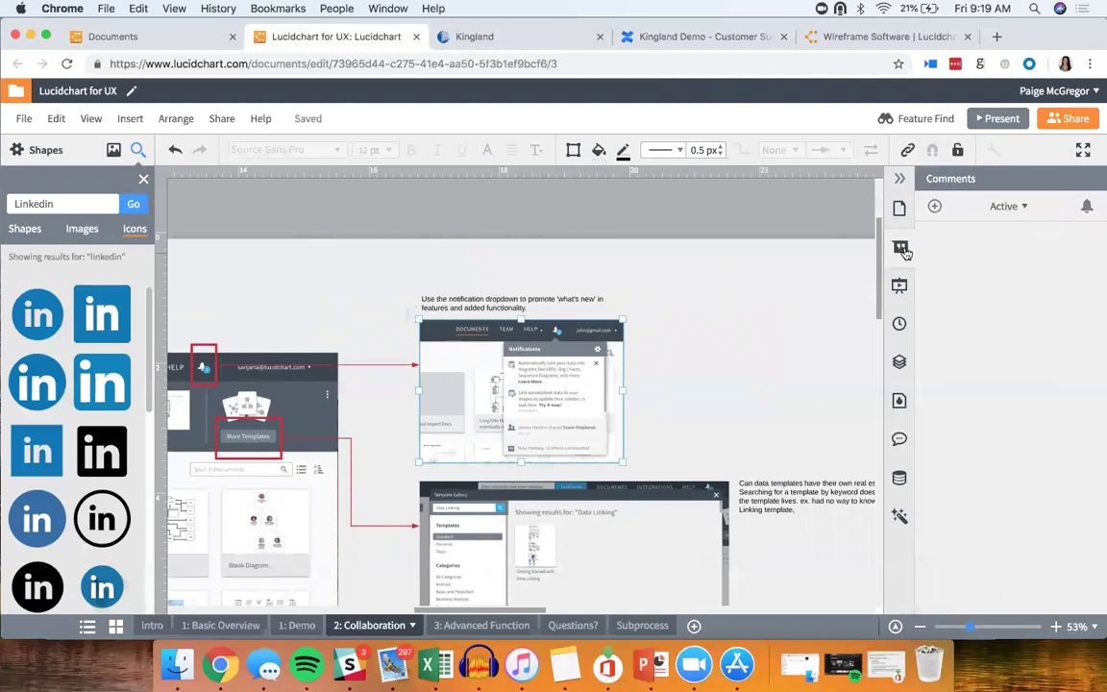
pyautogui.click(1017, 209)
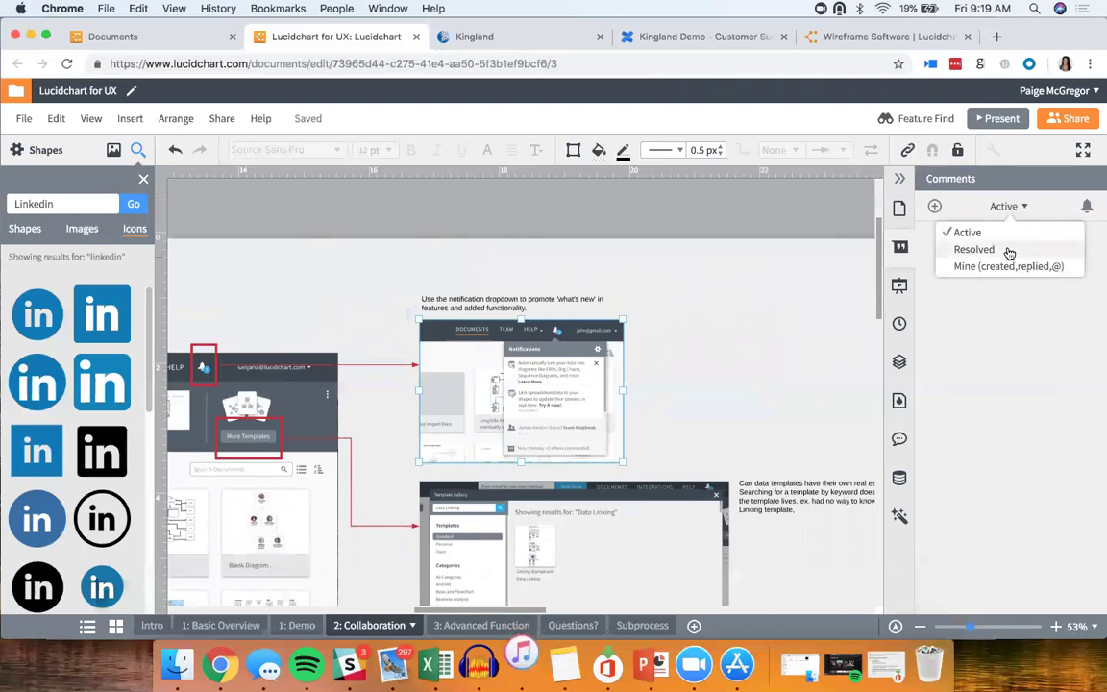
pyautogui.click(1008, 253)
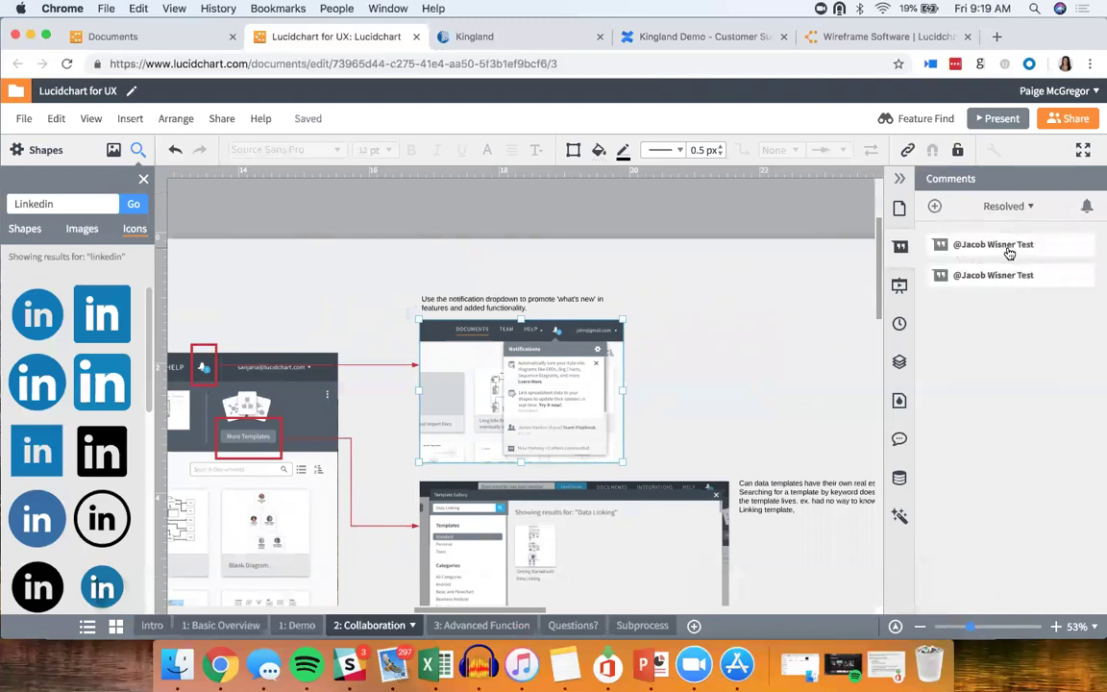
# Step: Reopen the resolved Test comment, review the comment filter options, then hide the comments
pyautogui.click(1047, 217)
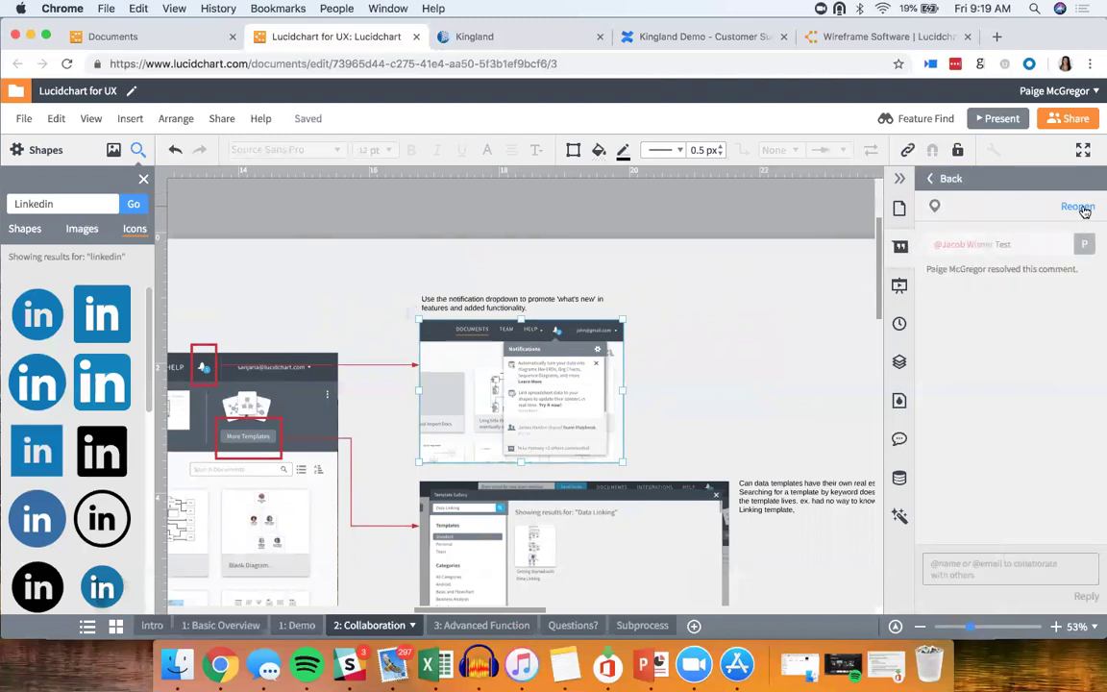
pyautogui.click(1078, 206)
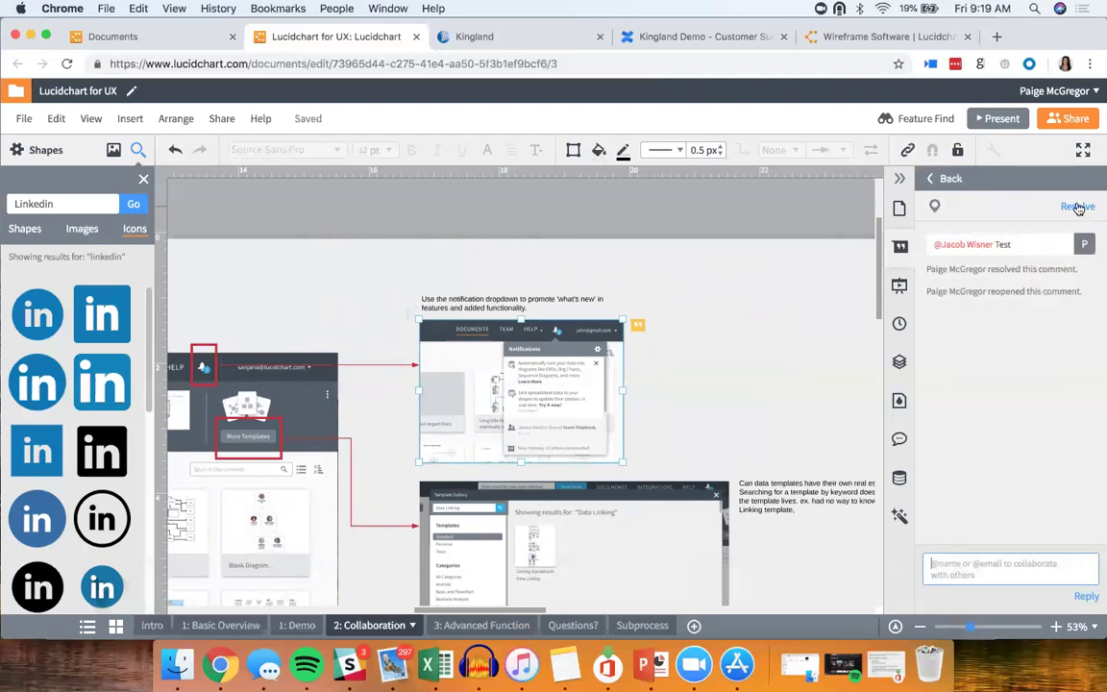
pyautogui.click(956, 178)
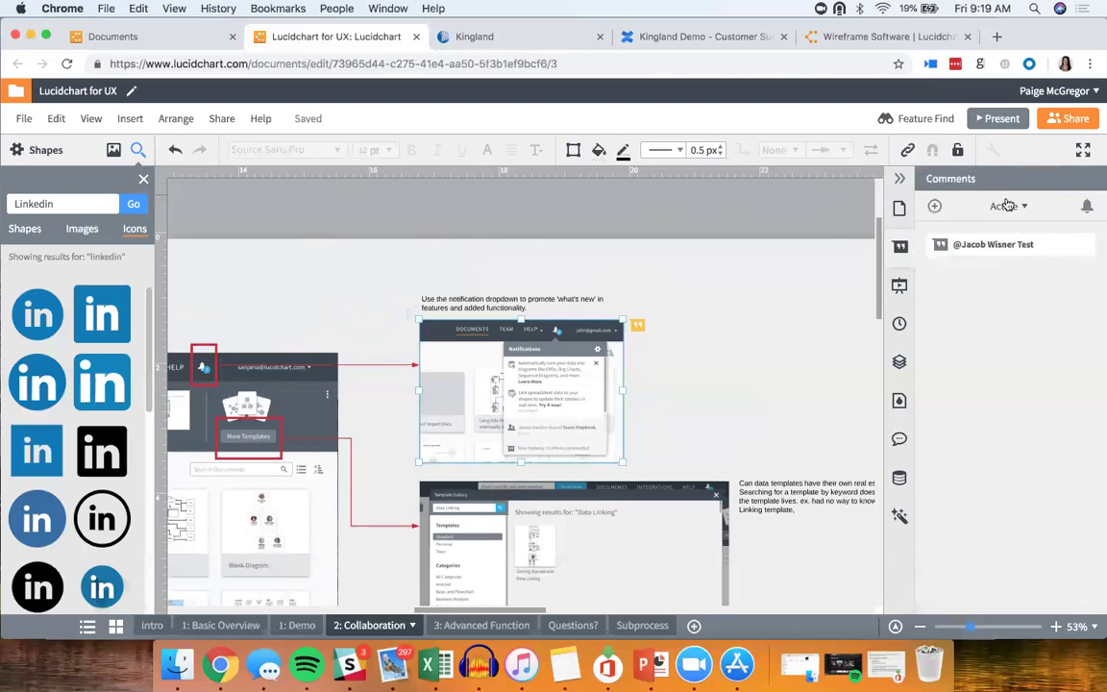
pyautogui.click(1004, 206)
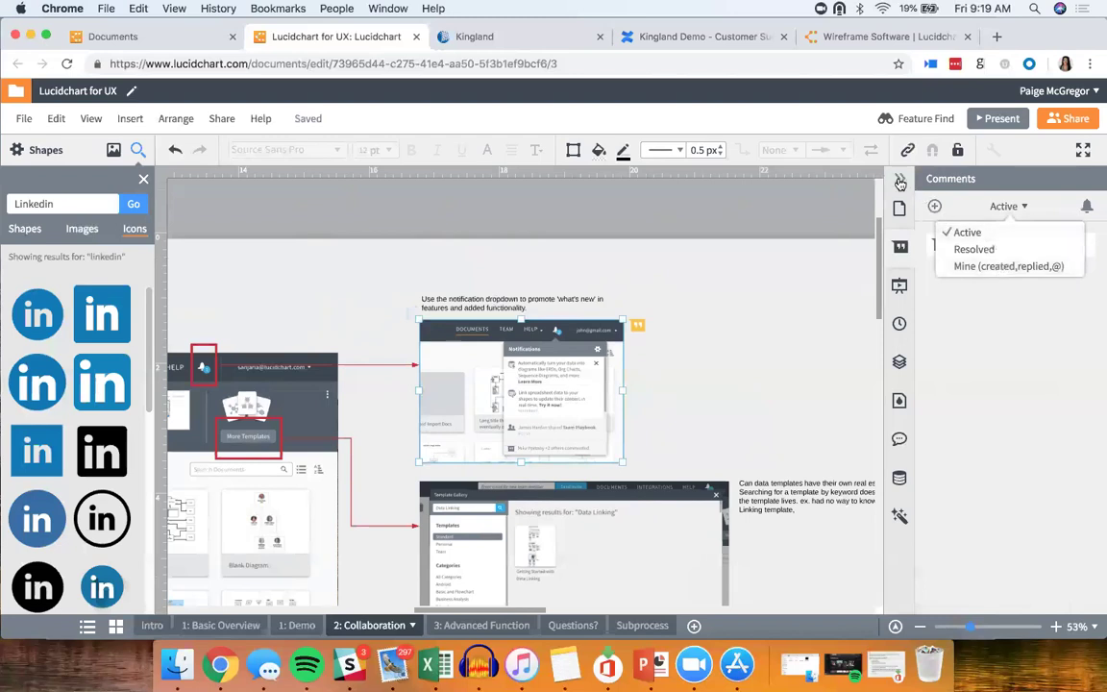
pyautogui.click(894, 176)
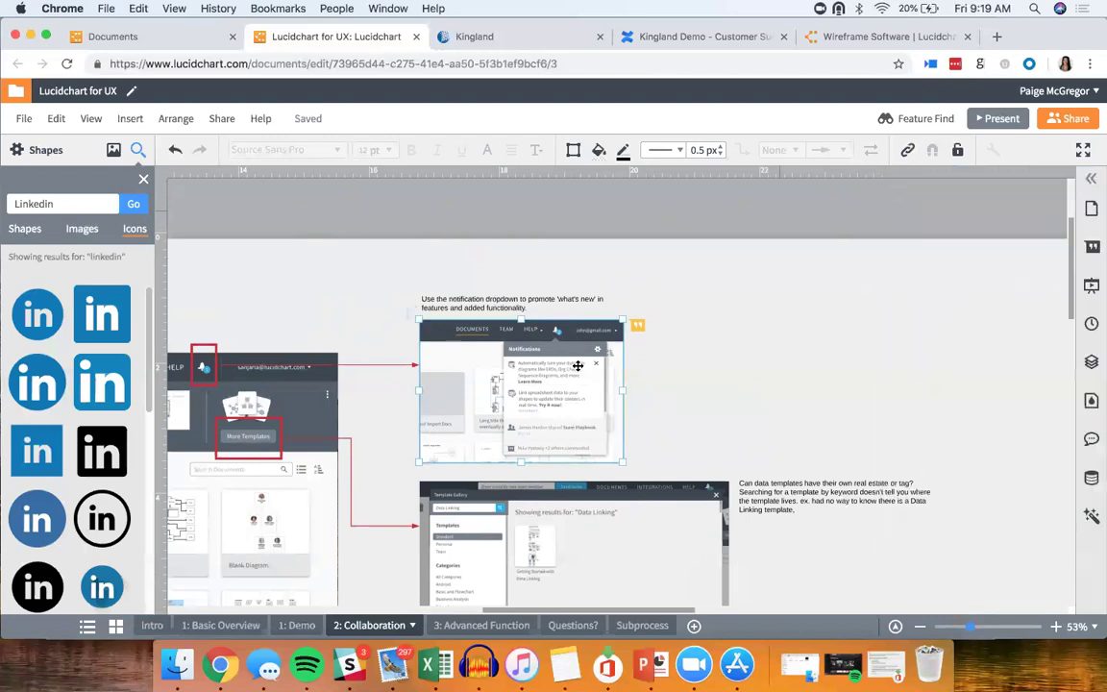
# Step: Scroll the canvas to the Challenge and Solution panel with the TOUCHPOINTS screenshots
pyautogui.scroll(-3, 577, 366)
pyautogui.hscroll(-2, 578, 366)
pyautogui.scroll(-1, 578, 366)
pyautogui.hscroll(-6, 577, 366)
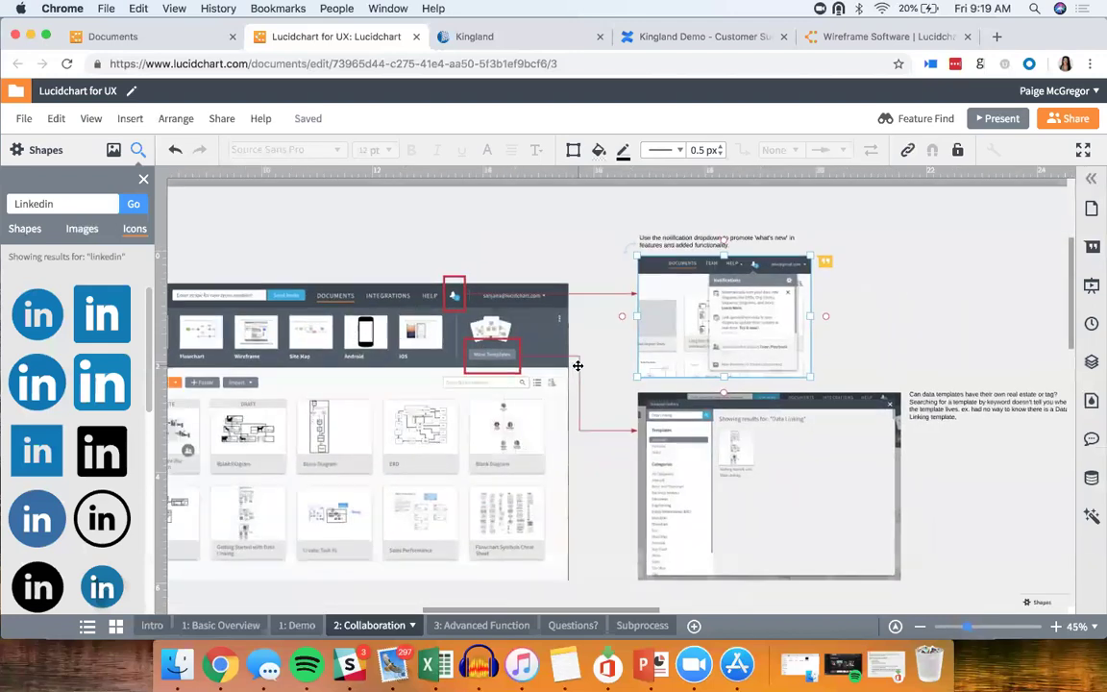
pyautogui.hscroll(-6, 578, 366)
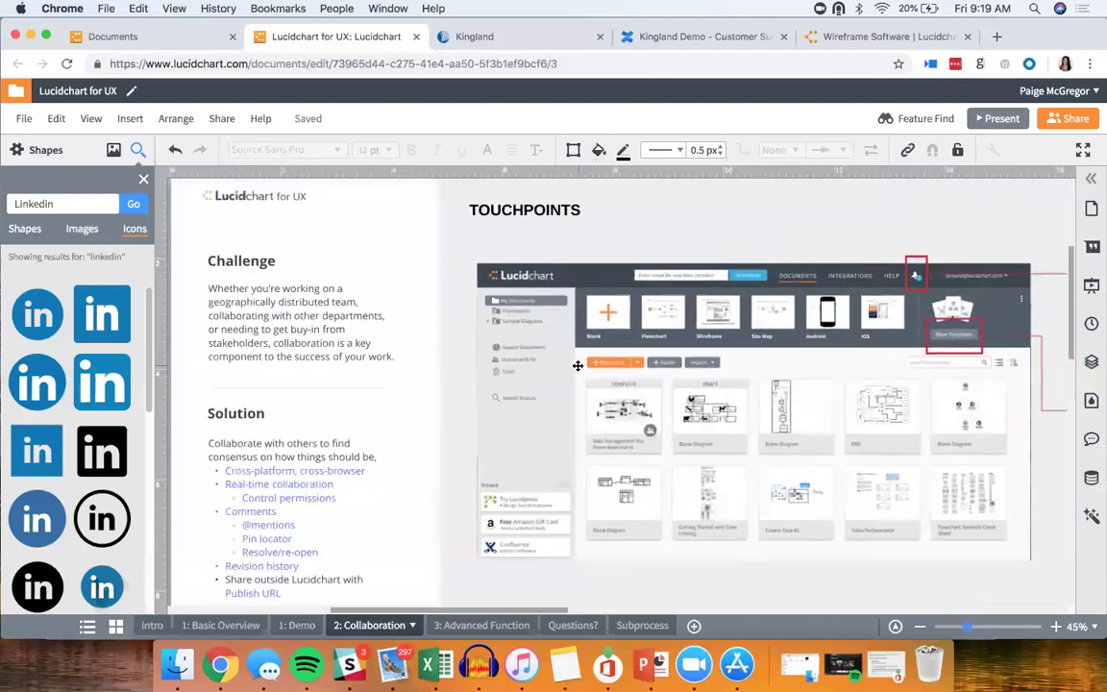
pyautogui.scroll(-1, 577, 367)
pyautogui.scroll(-1, 577, 366)
pyautogui.hscroll(1, 578, 366)
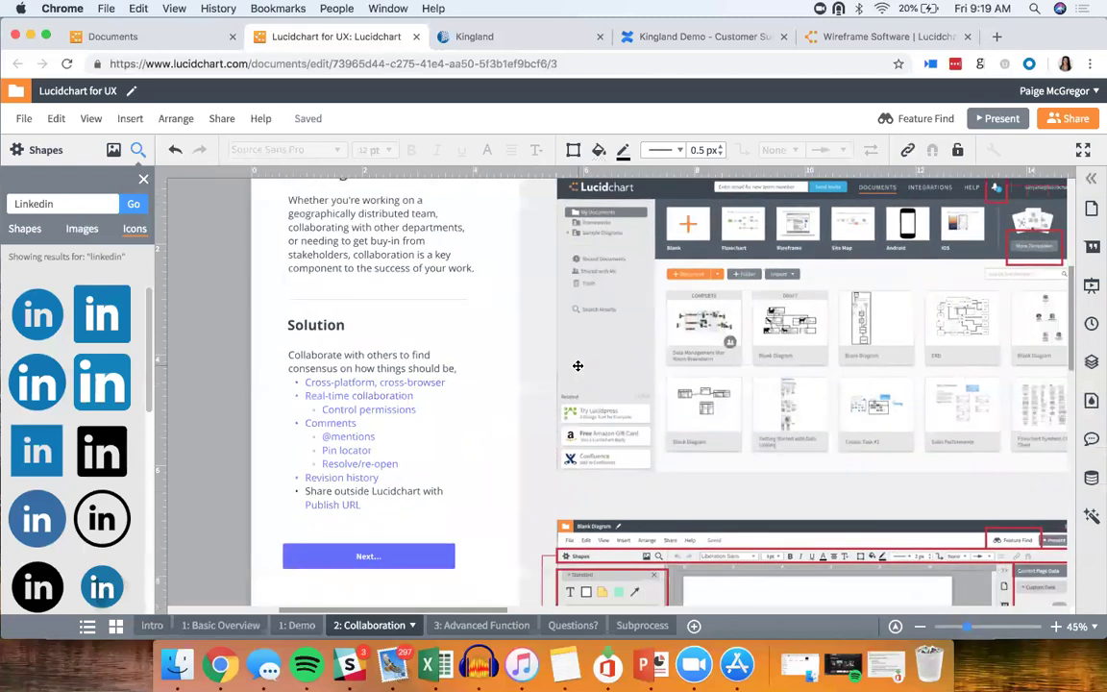
pyautogui.hscroll(2, 578, 366)
pyautogui.scroll(1, 578, 366)
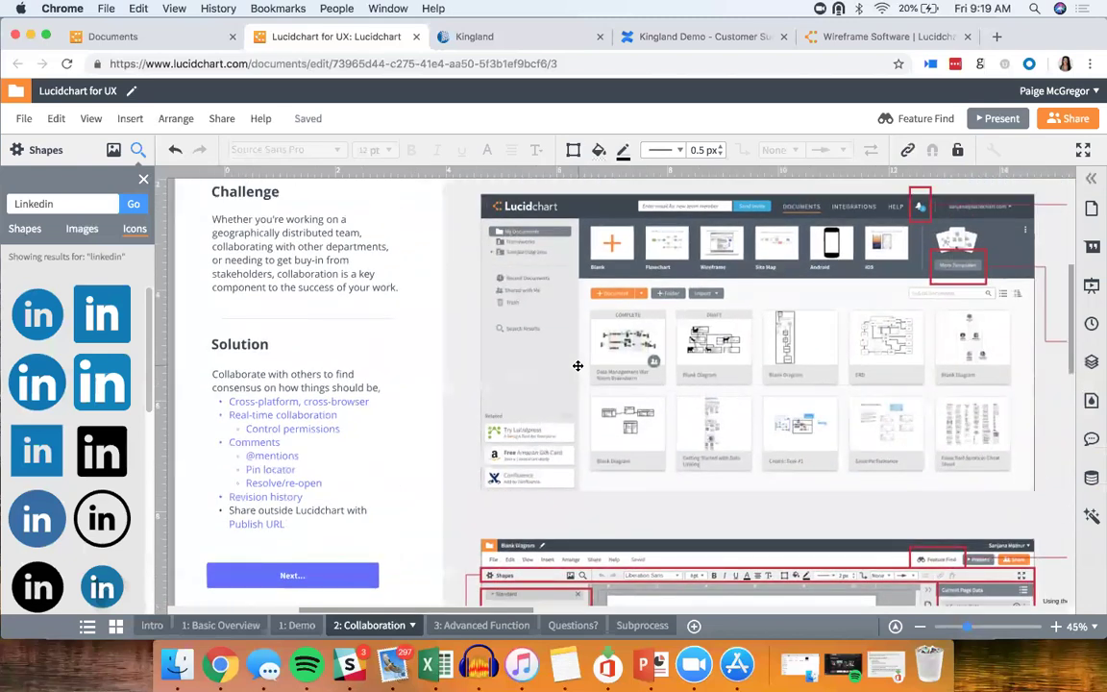
pyautogui.scroll(-2, 577, 366)
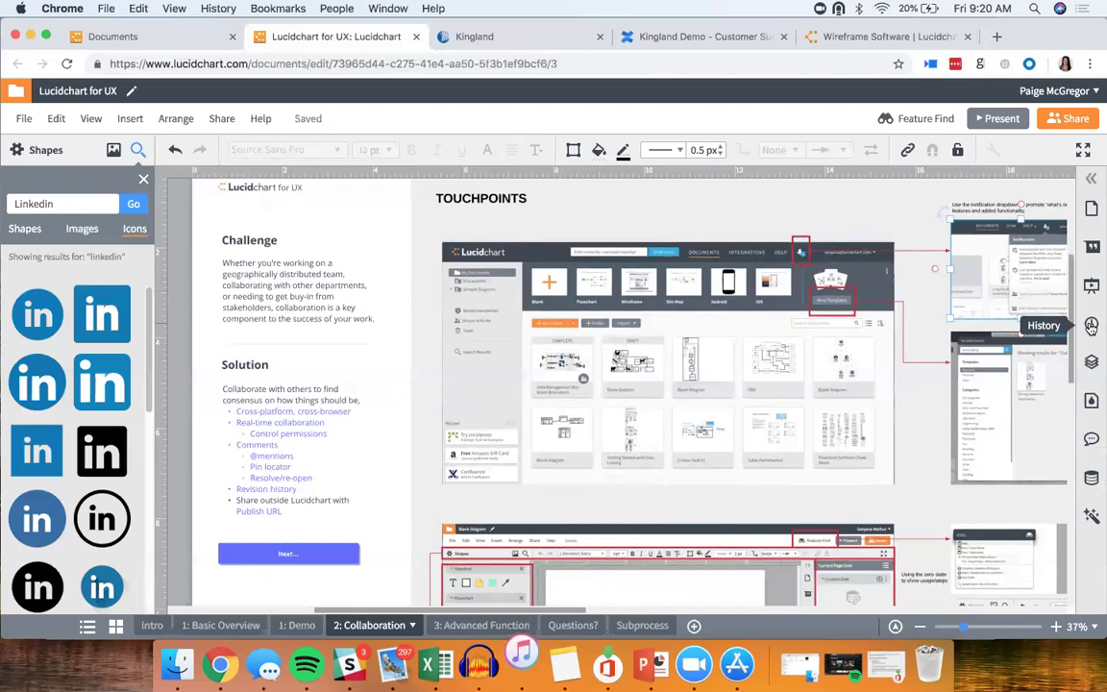
# Step: Preview the 7:24 AM revision in the history, then return to the current version
pyautogui.click(1090, 326)
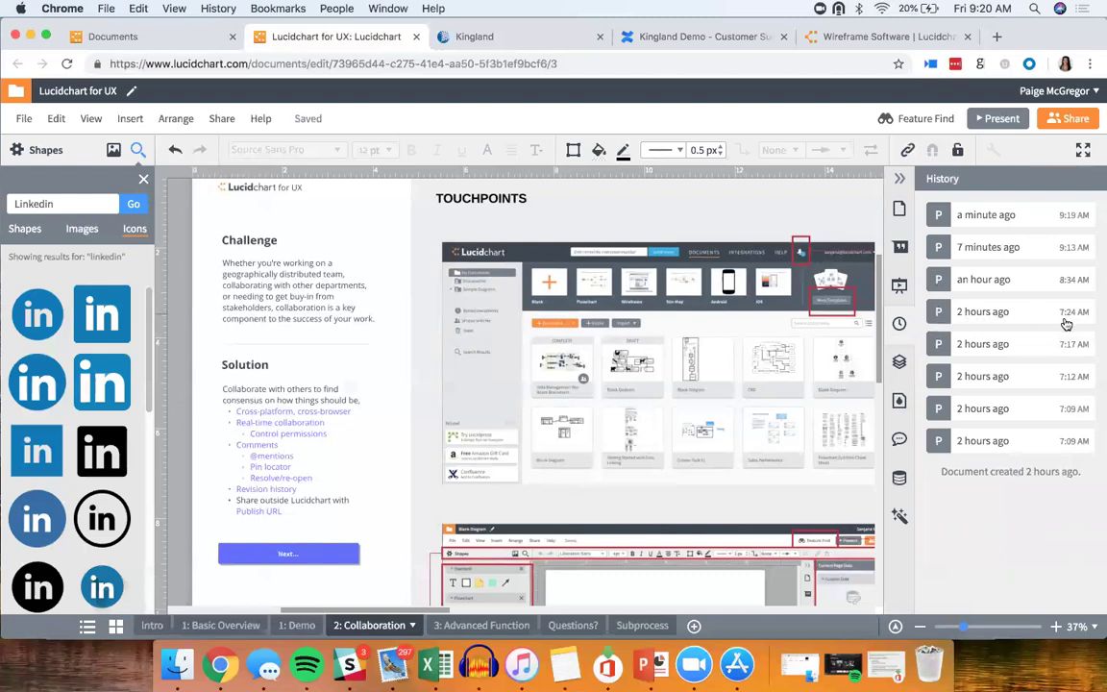
pyautogui.click(1004, 315)
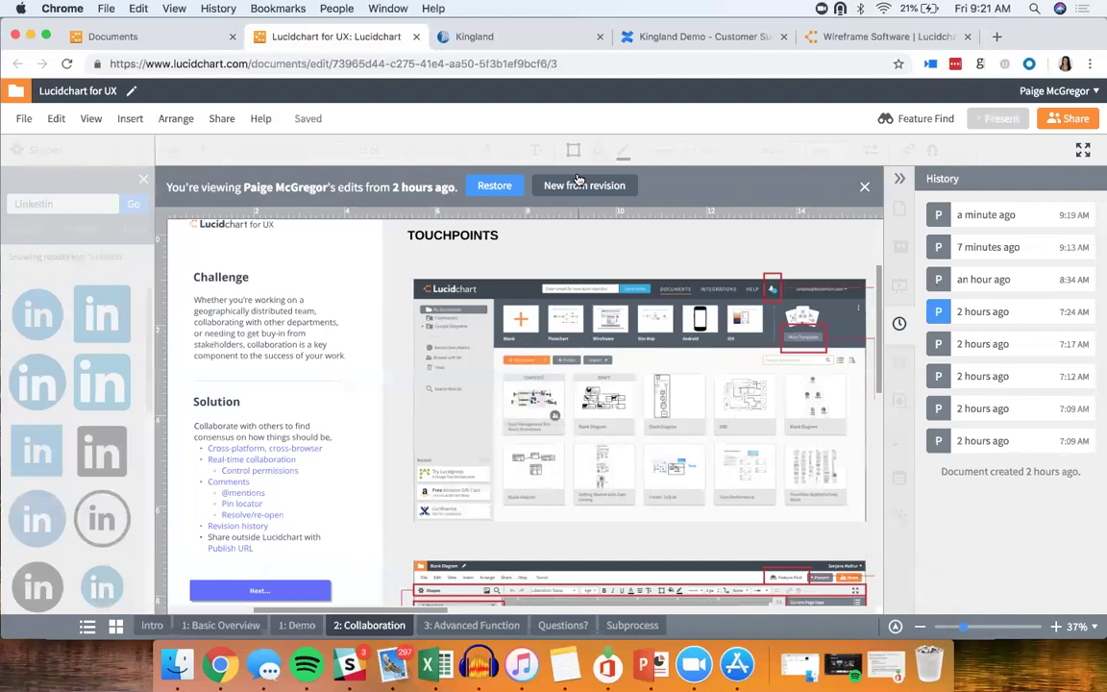
pyautogui.click(864, 188)
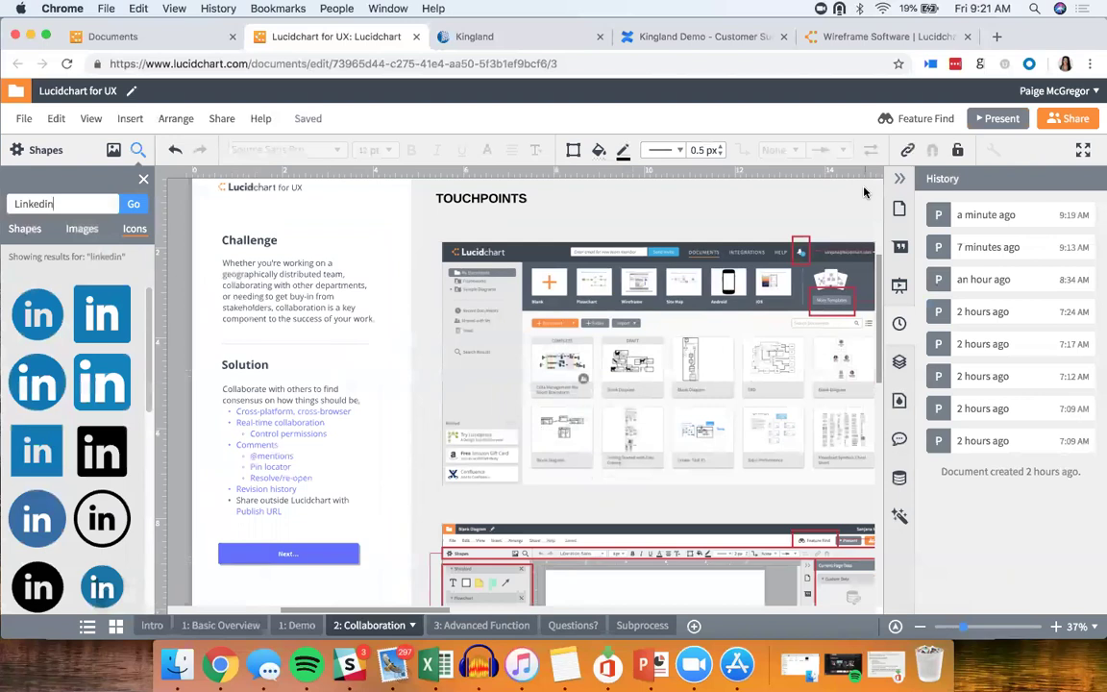
pyautogui.hscroll(3, 864, 193)
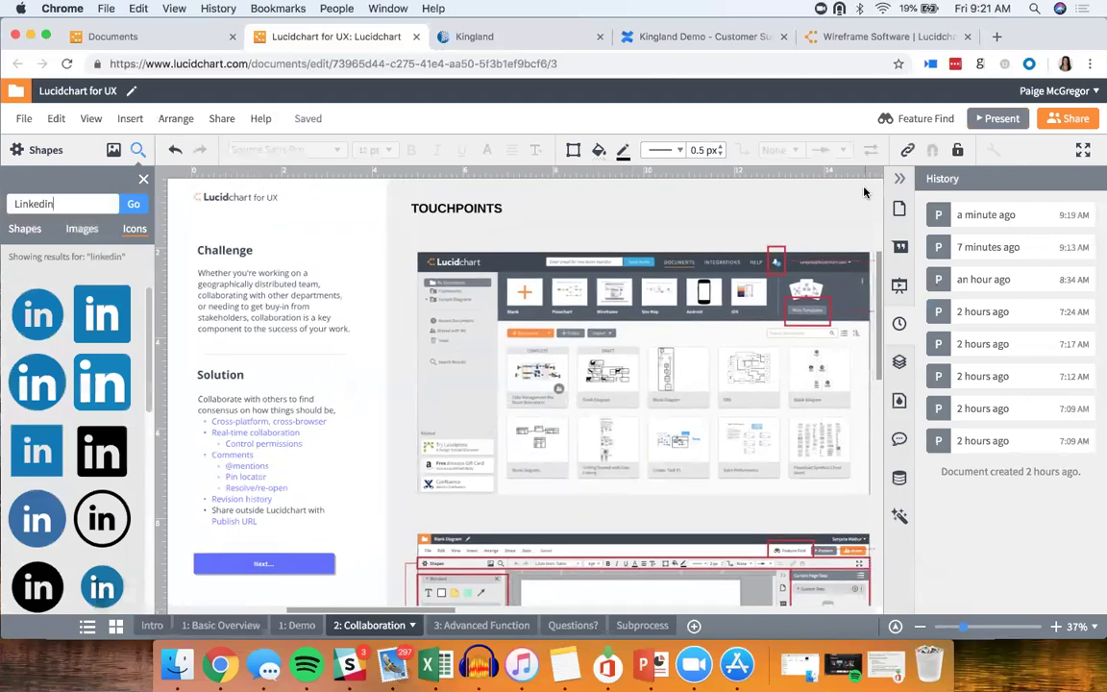
pyautogui.hscroll(-2, 863, 193)
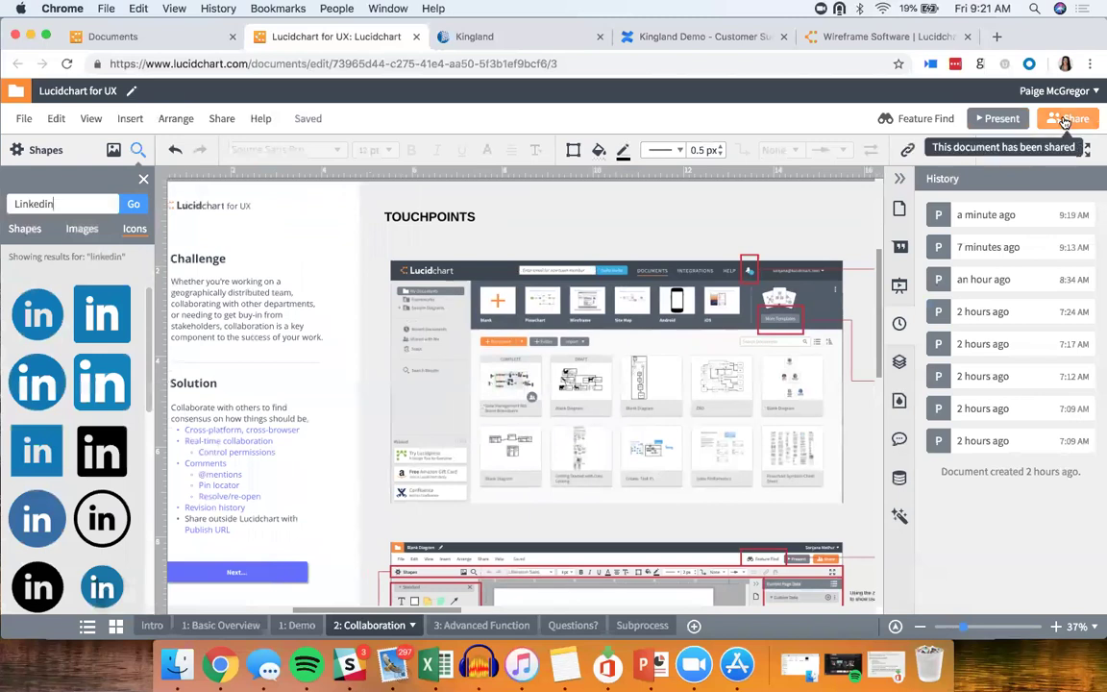
# Step: Keep the name 'Lucidchart for UX' when sharing and check the permission levels before opening Advanced sharing
pyautogui.click(1064, 122)
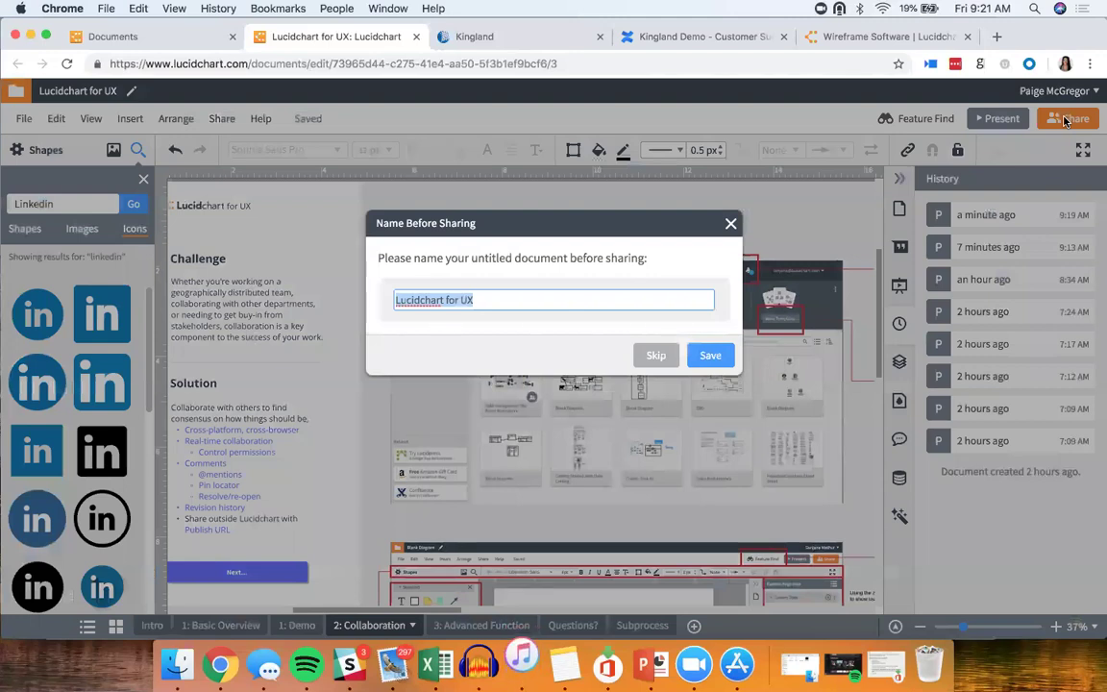
pyautogui.click(721, 356)
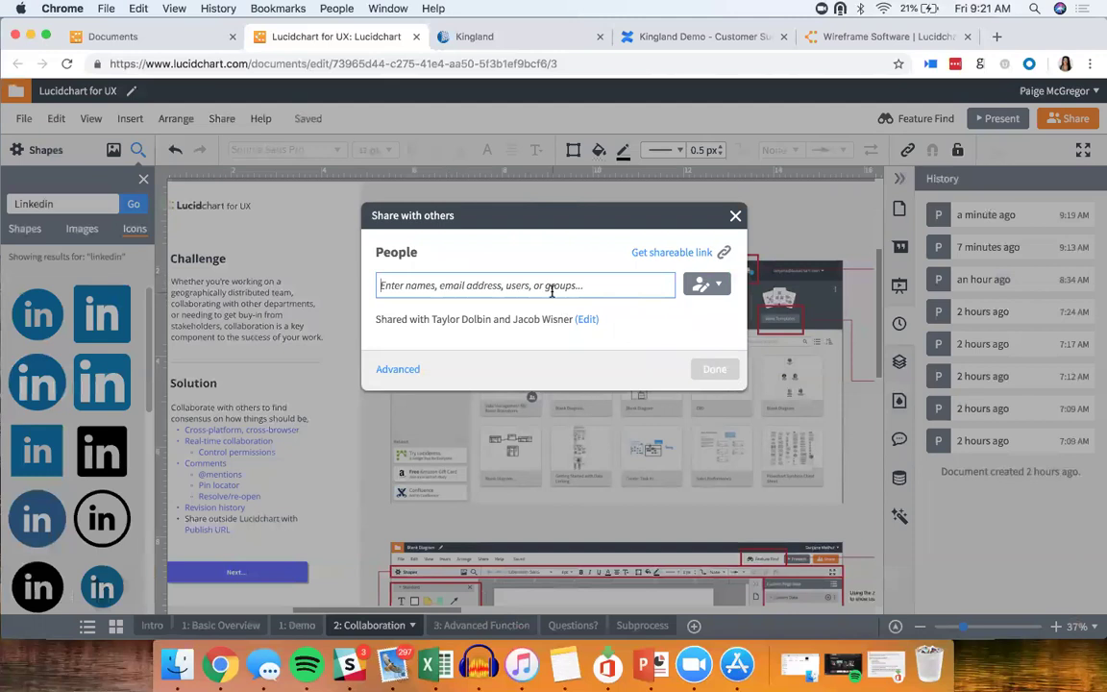
pyautogui.click(714, 286)
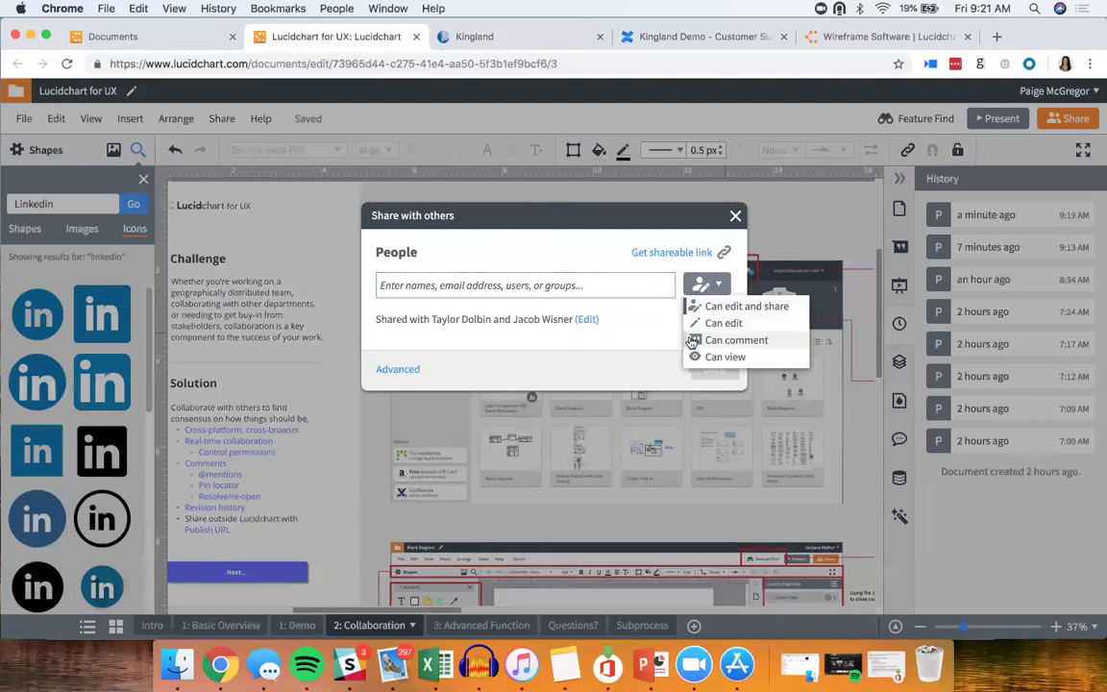
pyautogui.click(469, 365)
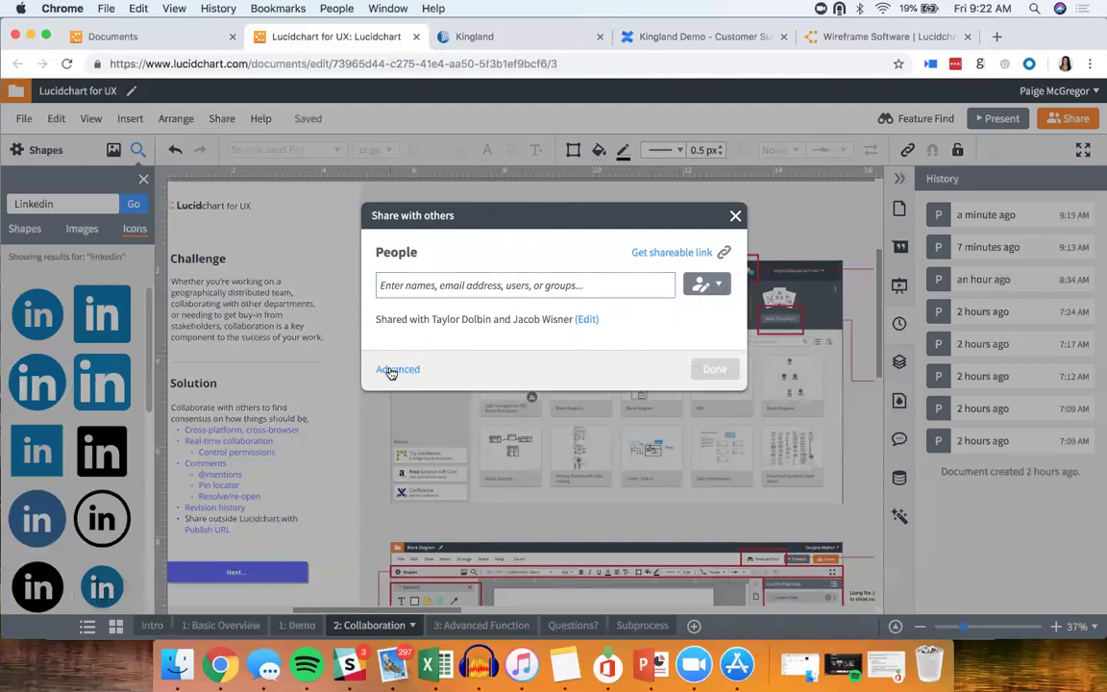
pyautogui.click(394, 369)
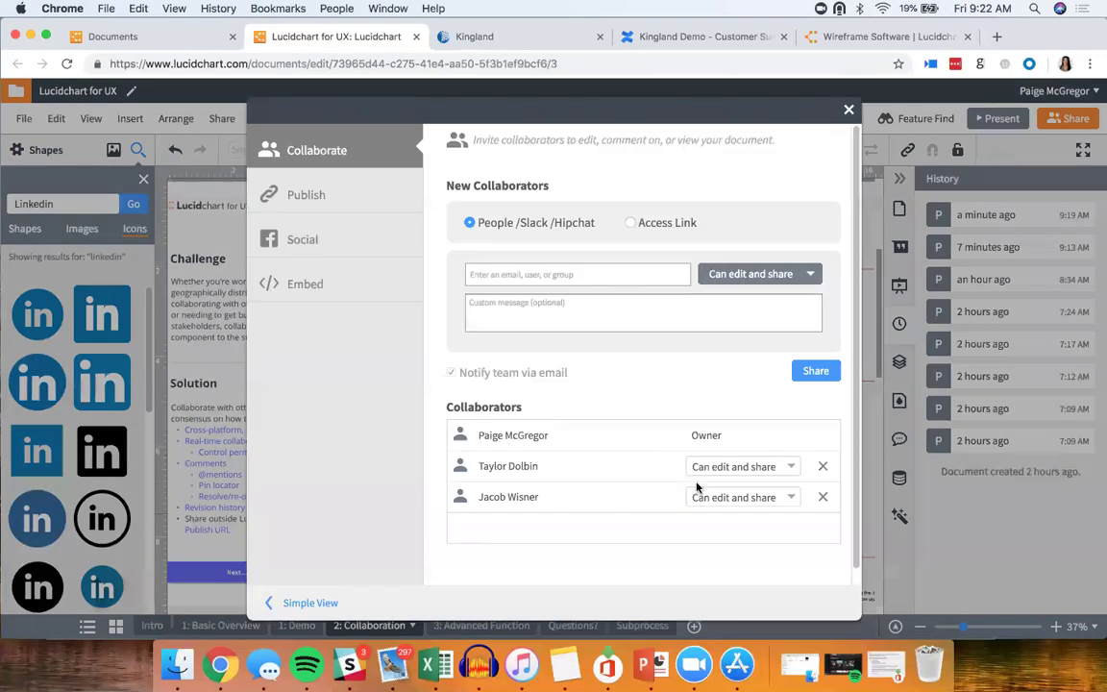
# Step: Remove the first listed collaborator, leaving one, and switch to the Publish options
pyautogui.click(733, 497)
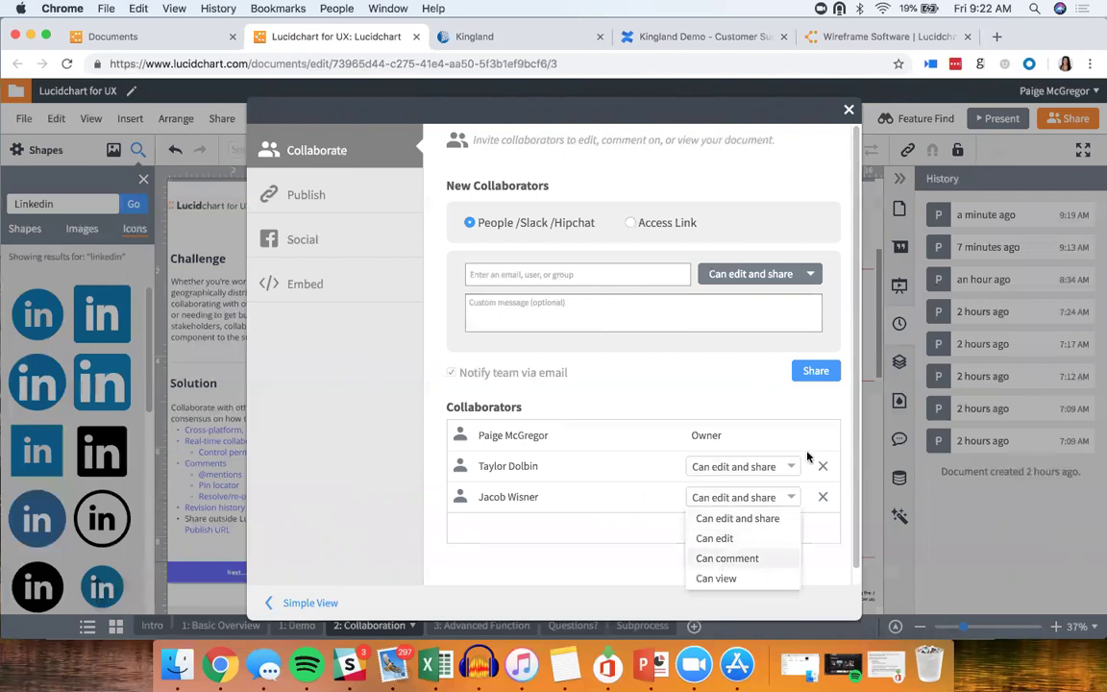
pyautogui.click(823, 467)
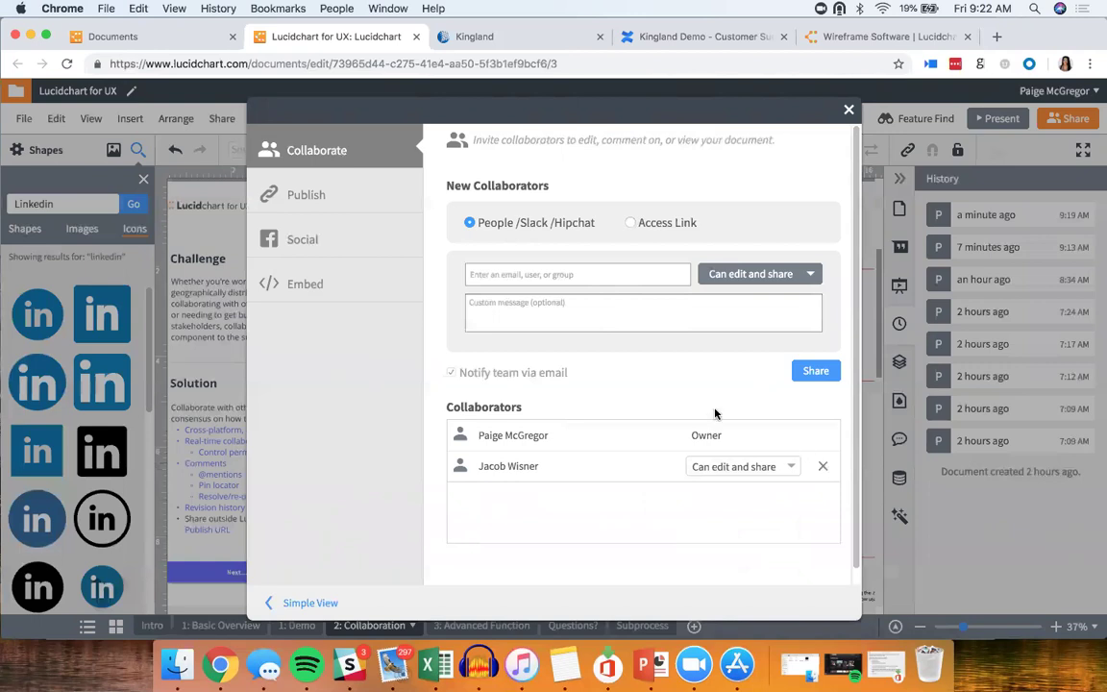
pyautogui.click(338, 203)
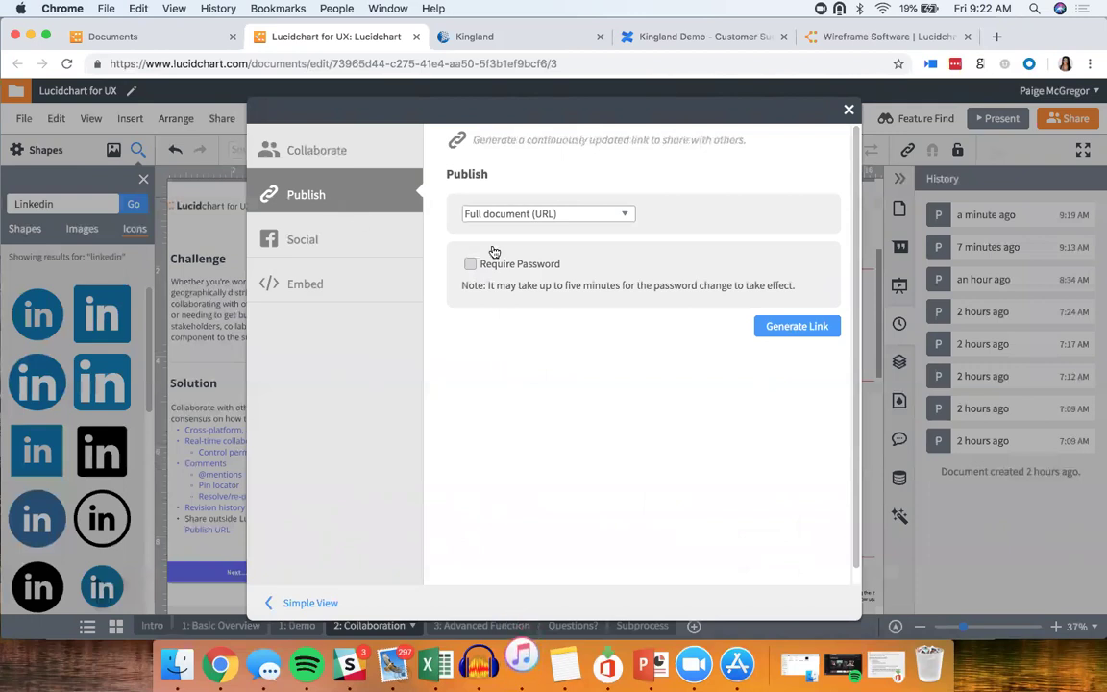
# Step: Publish a PNG image of a dragged area of the Collaboration page
pyautogui.click(526, 214)
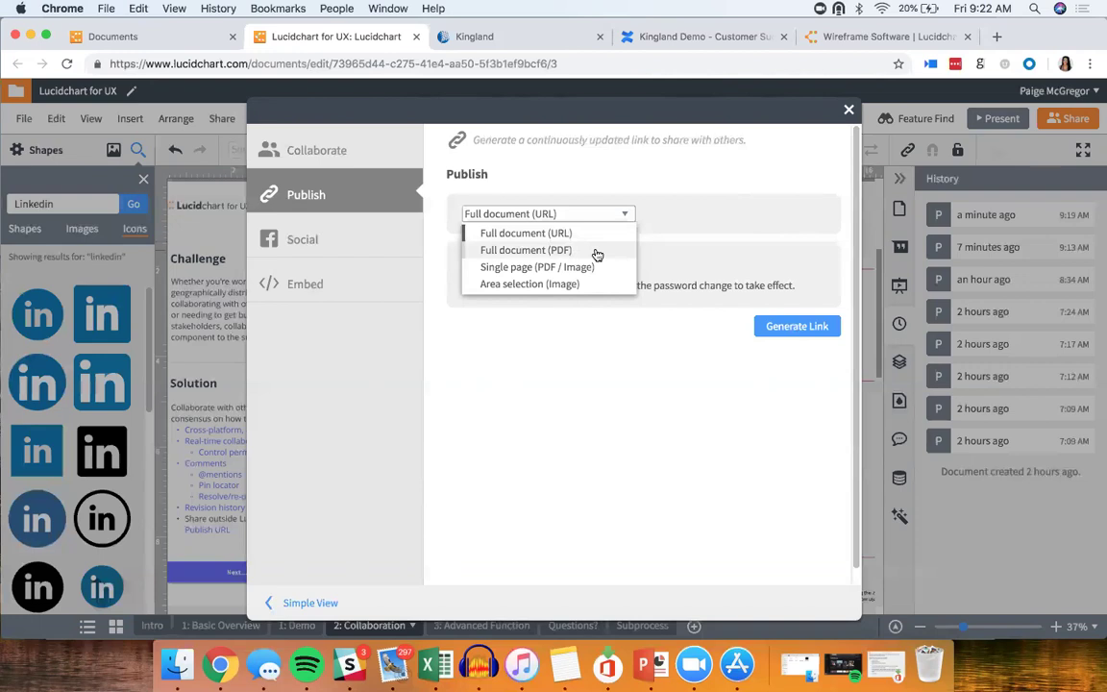
pyautogui.click(551, 284)
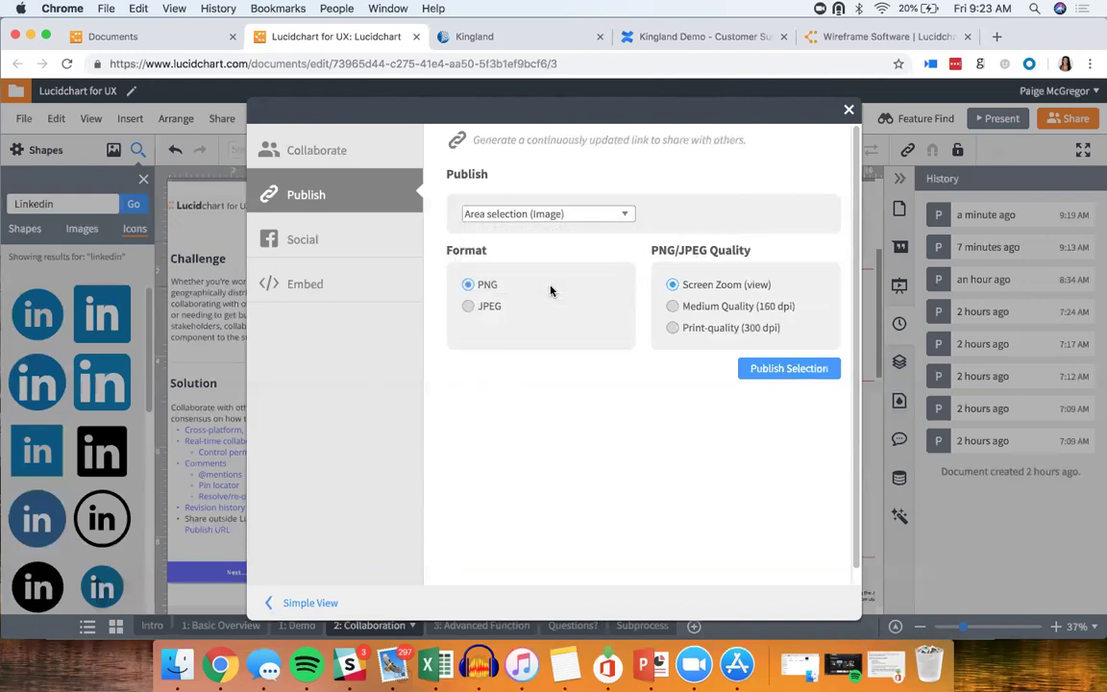
pyautogui.click(762, 370)
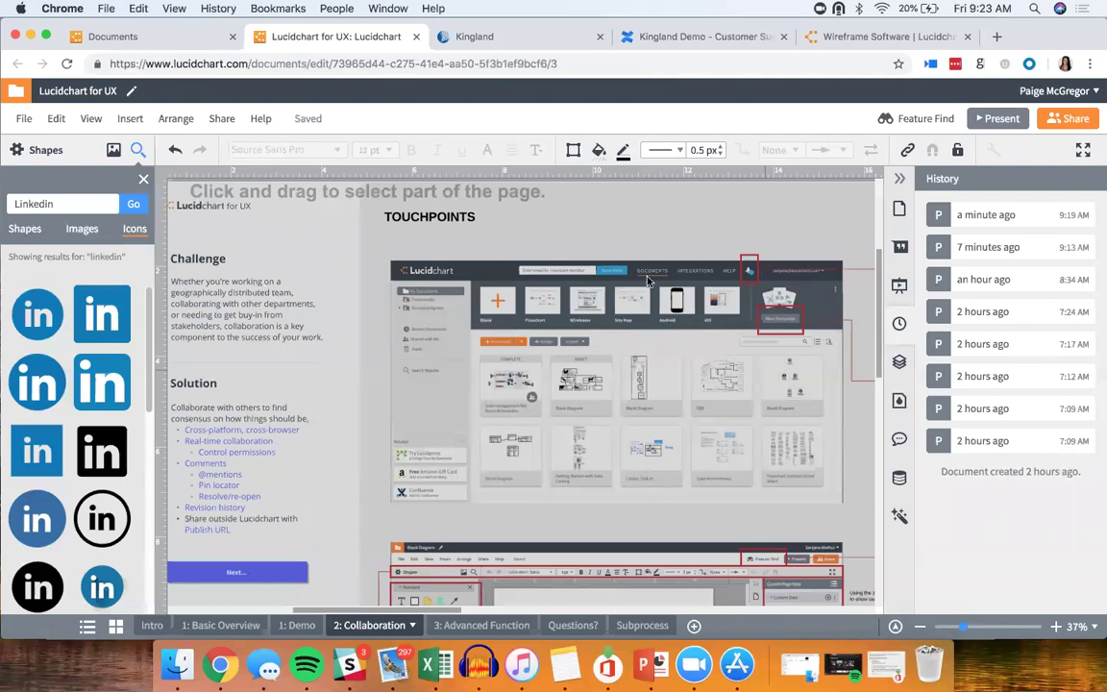
pyautogui.moveTo(378, 243); pyautogui.dragTo(851, 522)
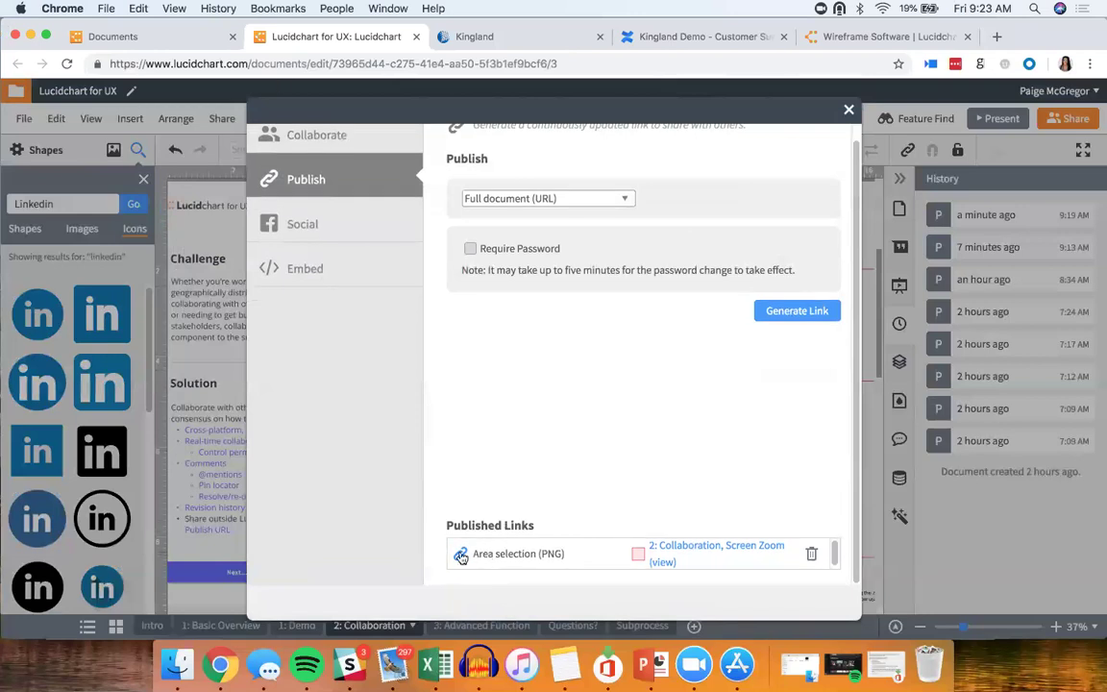
# Step: Open the published PNG's URL in a new browser tab
pyautogui.click(461, 557)
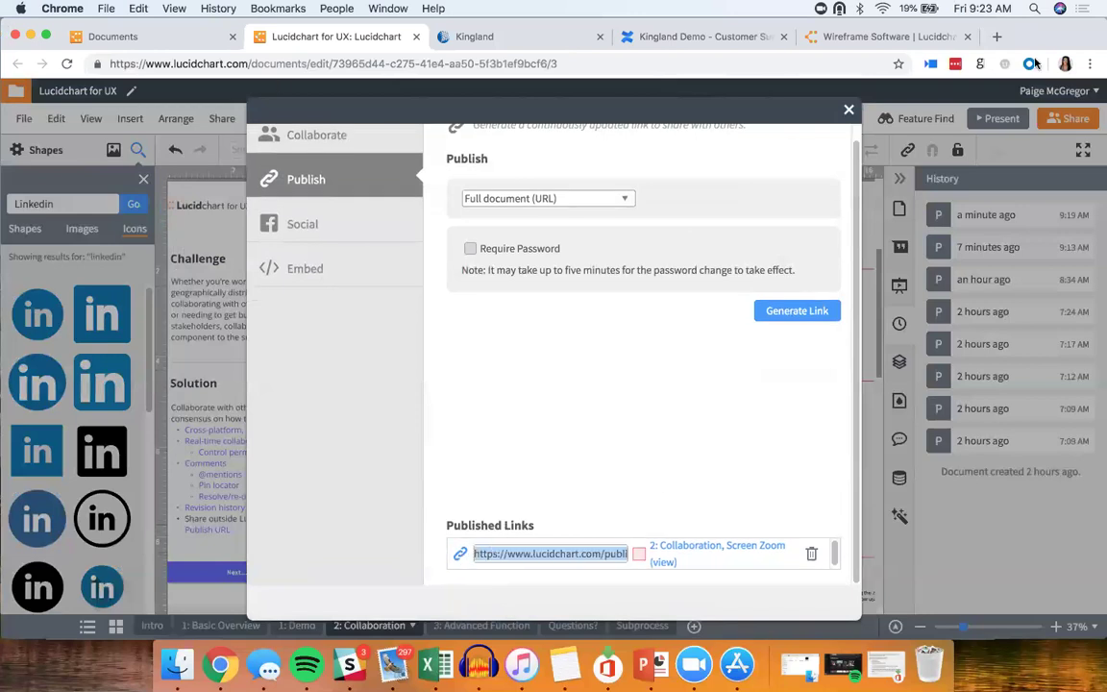
pyautogui.press('super+t')
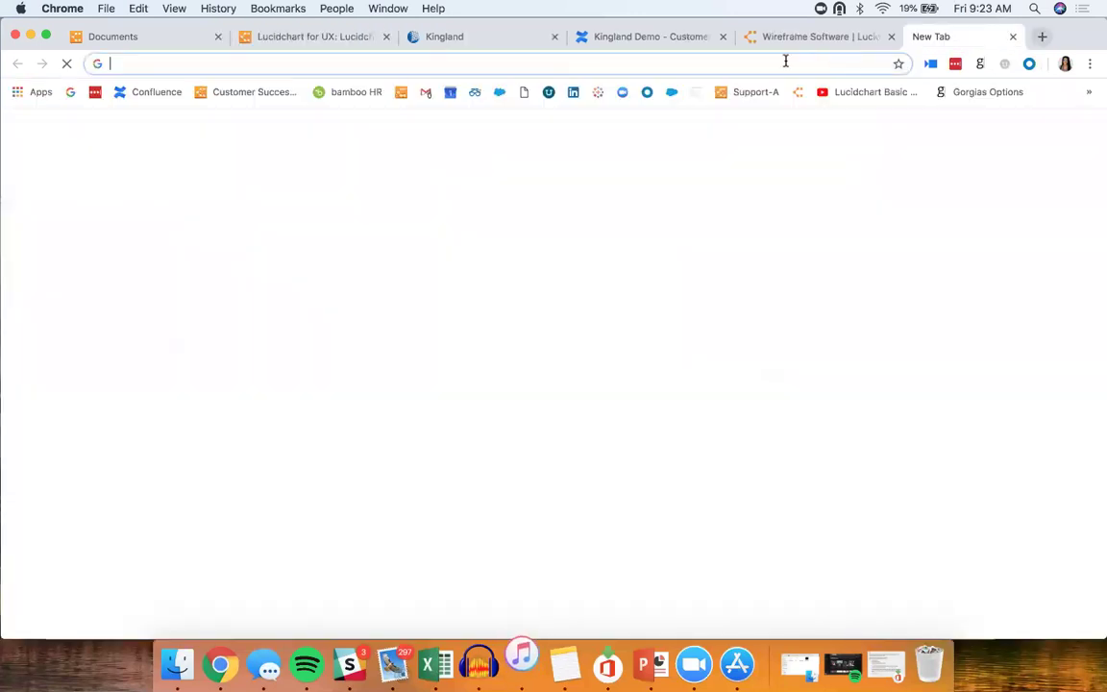
pyautogui.write('https://www.lucidchart.com/publicSegments/view/813eb1c2-eb6c-4c57-a27a-0f86e2b992e4/image.png')
pyautogui.press('Return')
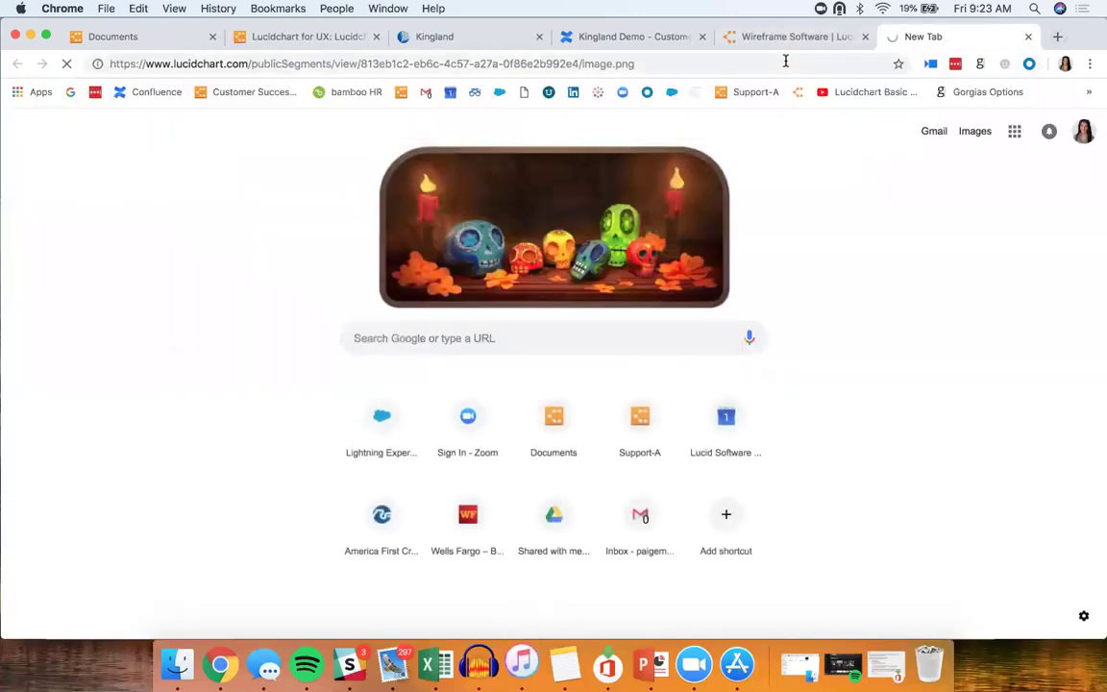